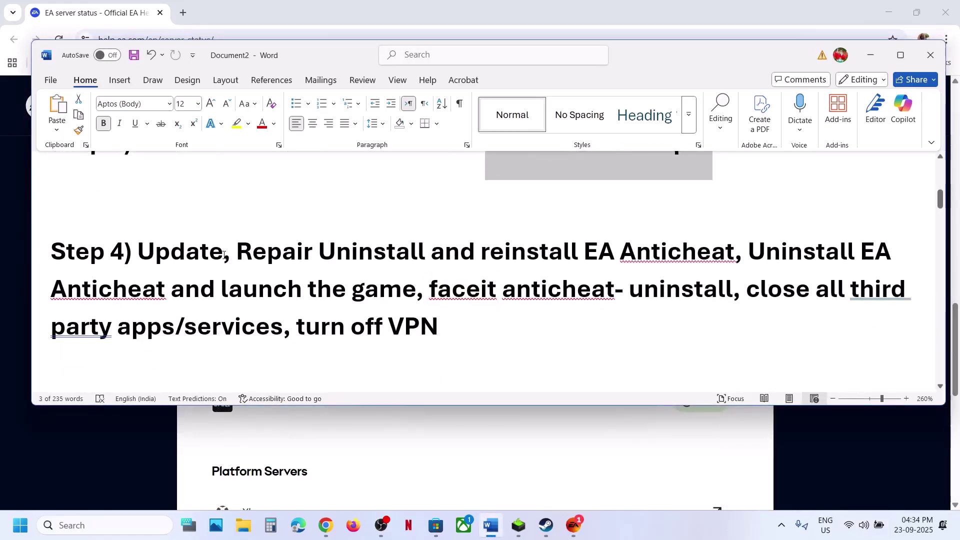
Step: Copy 'EA Anticheat' from Step 4 of the Word notes and open a blank Chrome tab
left_click_drag(139, 252, 663, 265)
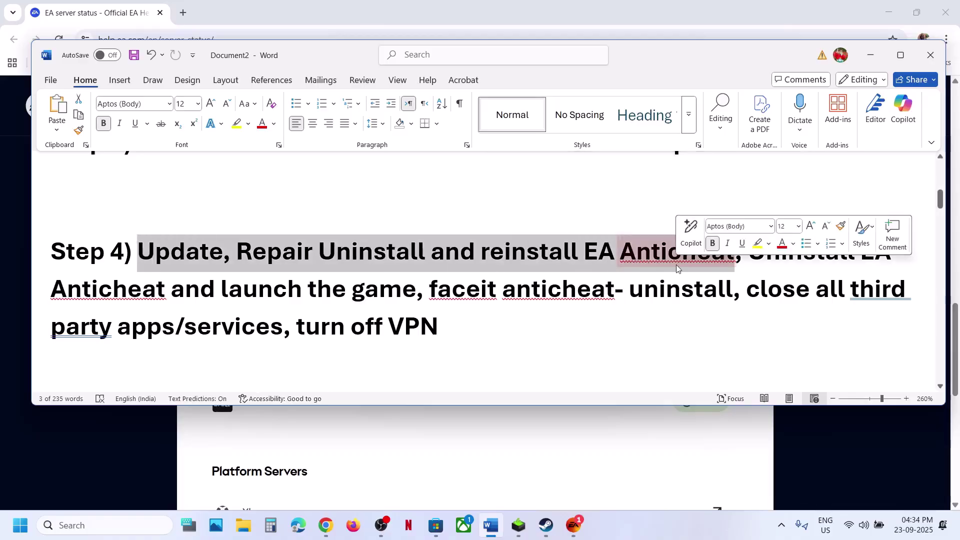
left_click(618, 530)
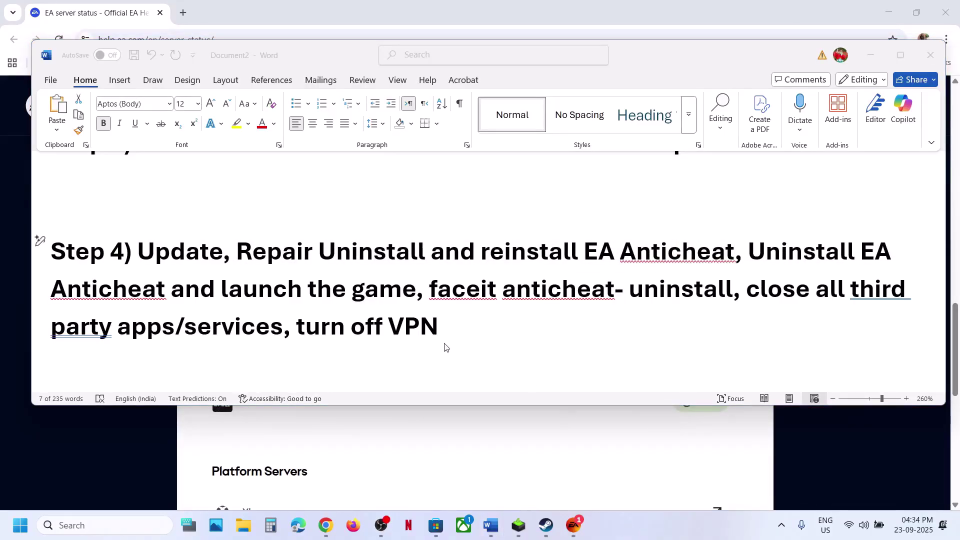
scroll(447, 347, "down", 1)
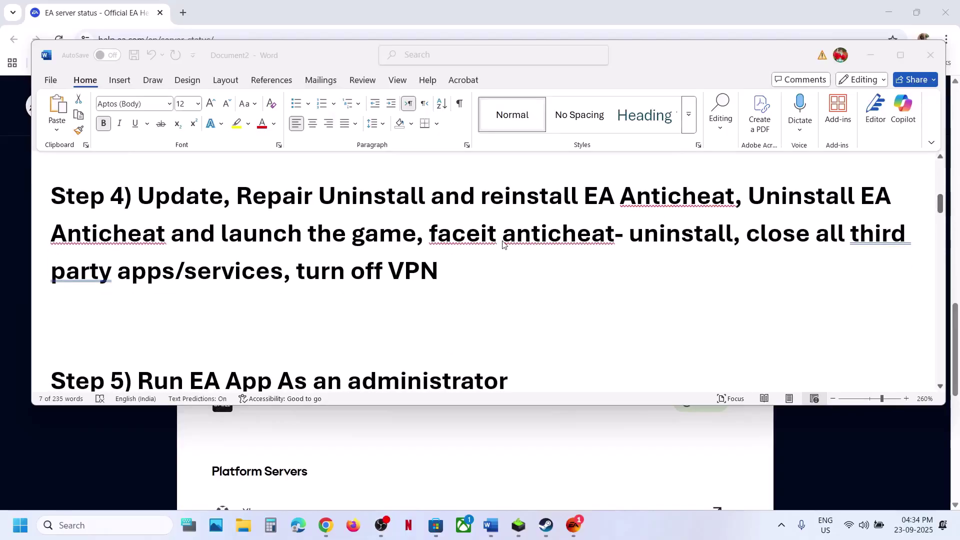
key("alt+Tab")
left_click(587, 200)
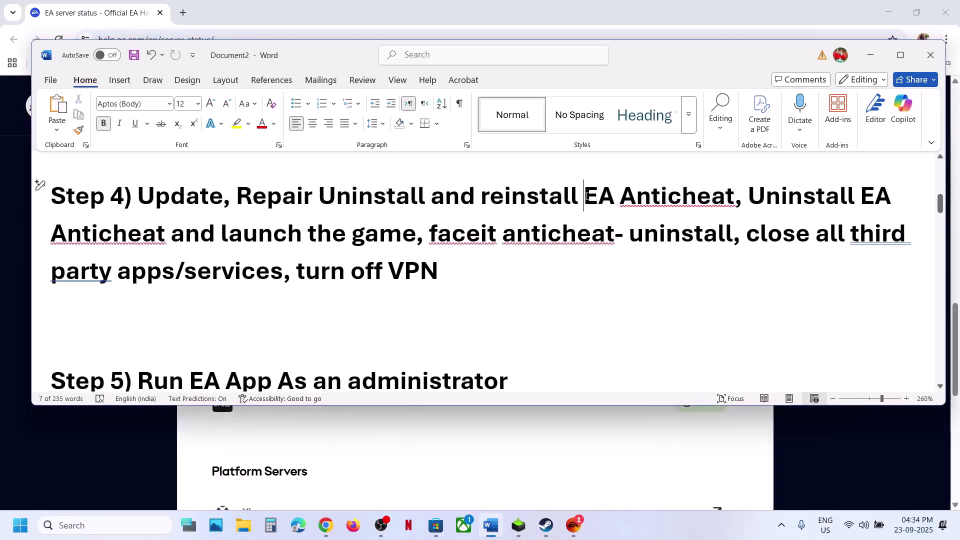
left_click_drag(585, 200, 723, 206)
key("ctrl+c")
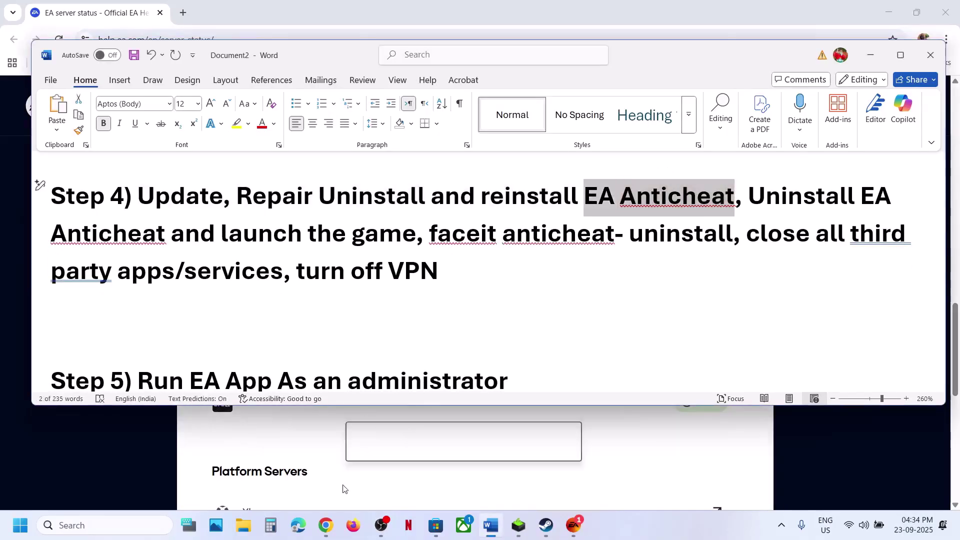
left_click(326, 525)
left_click(184, 18)
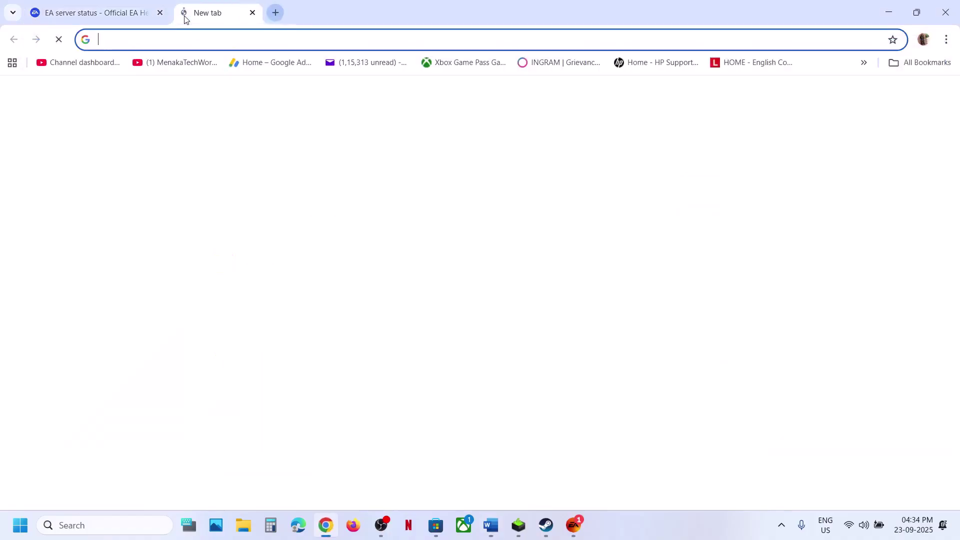
Step: Search 'EA Anticheat', then download and launch the EA Javelin anticheat installer from EA Help
key("ctrl+v")
key("Return")
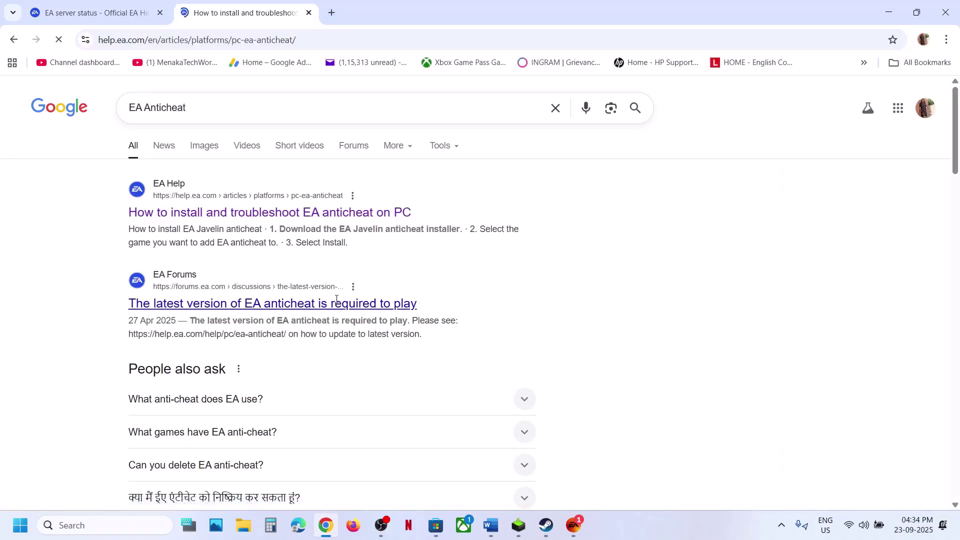
scroll(336, 300, "down", 5)
scroll(336, 300, "down", 2)
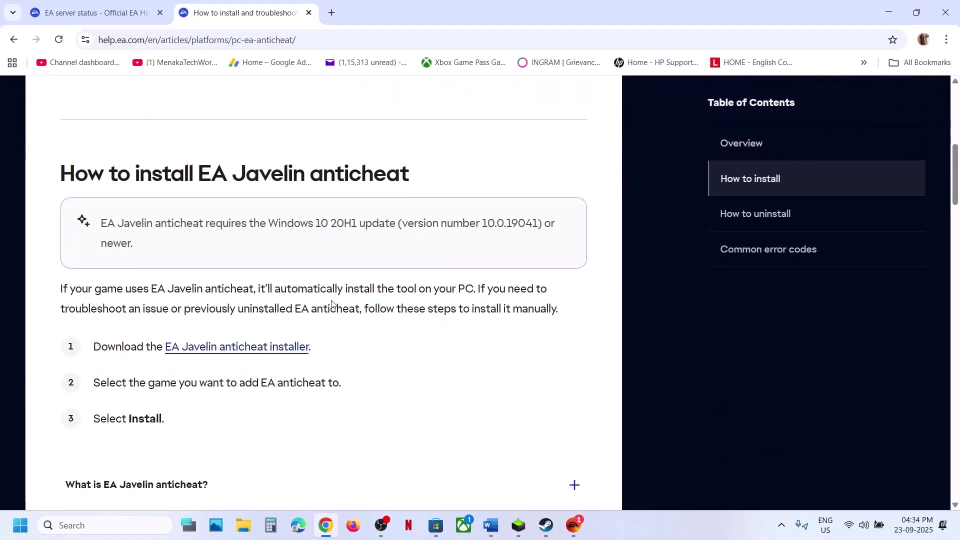
left_click(222, 350)
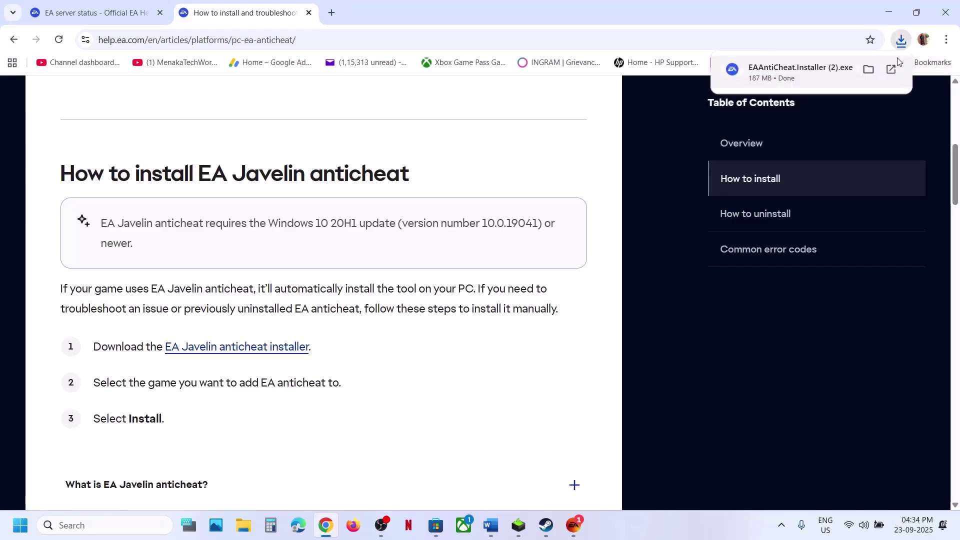
left_click(826, 73)
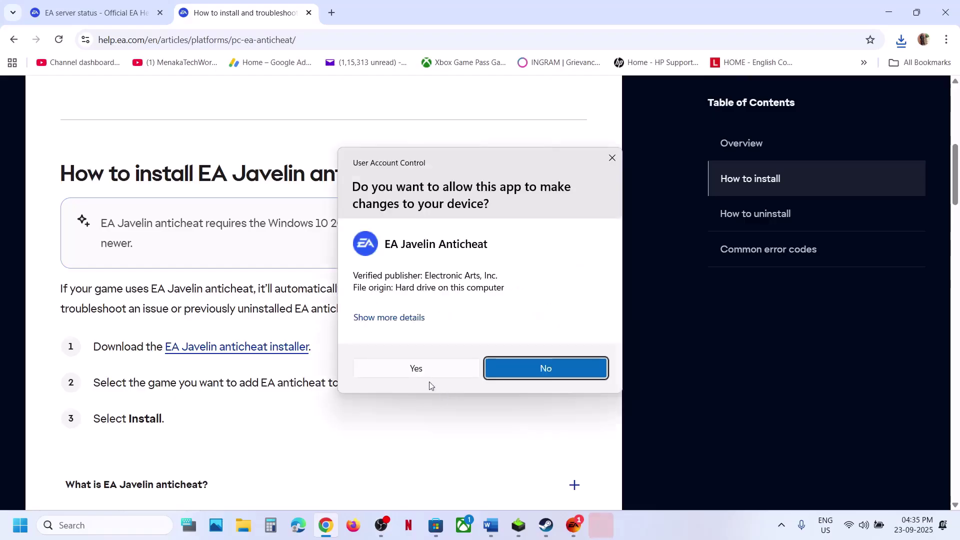
Step: Repair anticheat for '(Installed) skate.' using the EA Games\Skate folder, ending with Install success
left_click(416, 369)
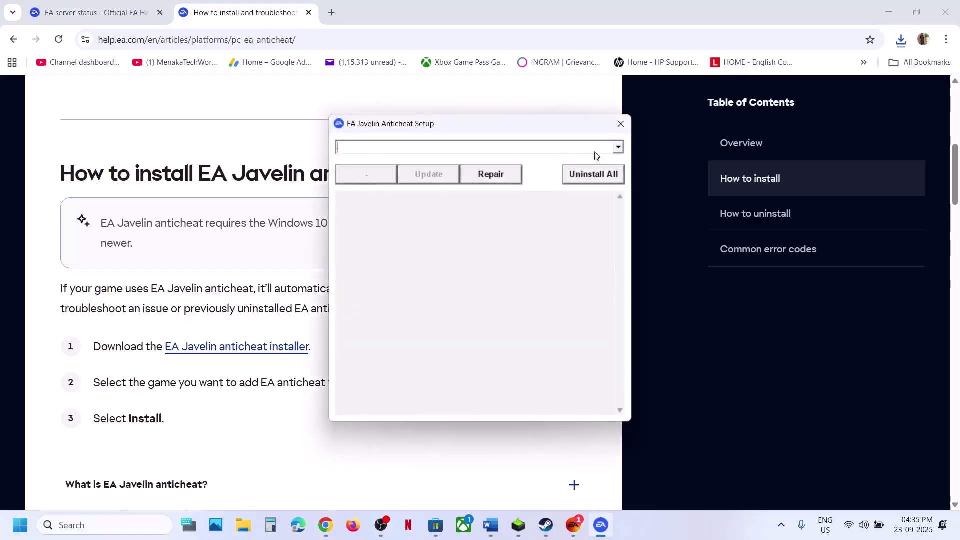
left_click(619, 148)
scroll(412, 232, "down", 3)
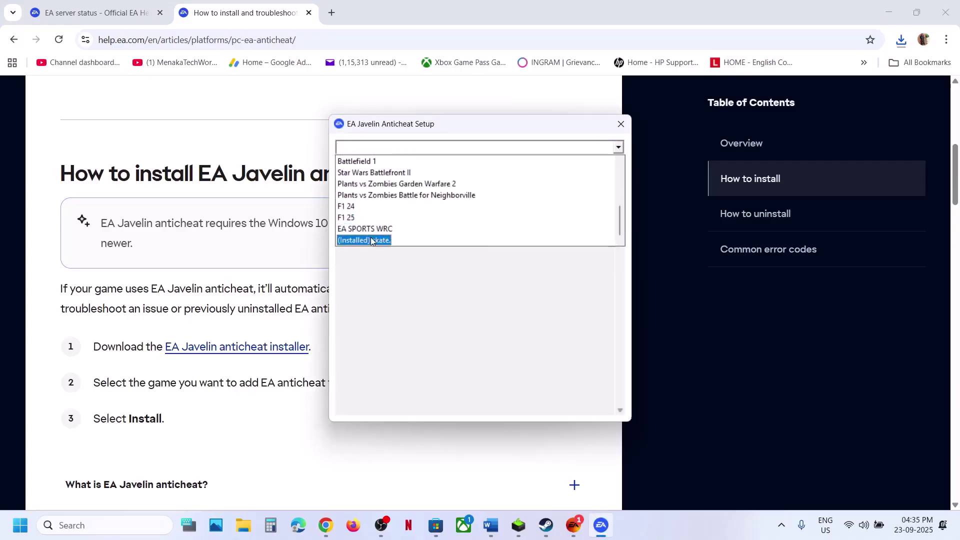
left_click(370, 238)
left_click(493, 183)
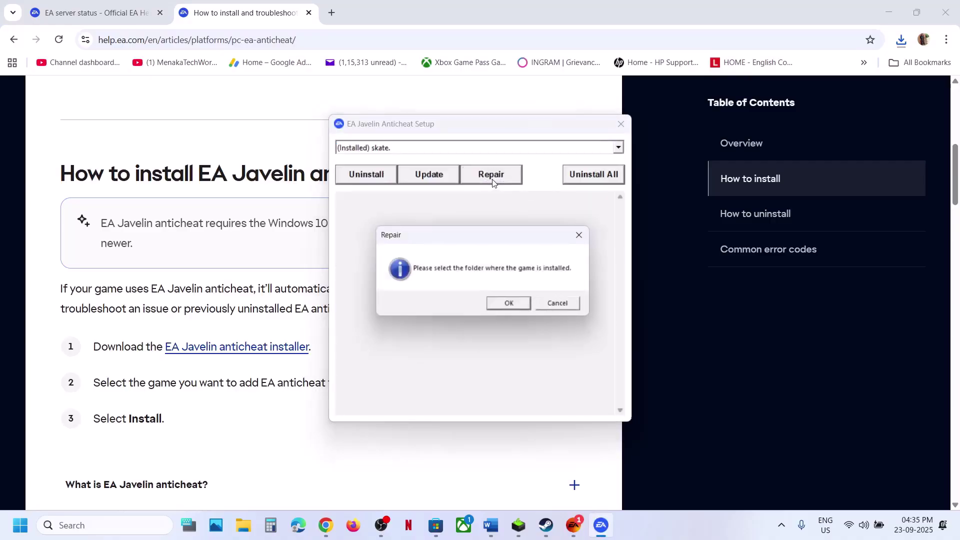
left_click(502, 308)
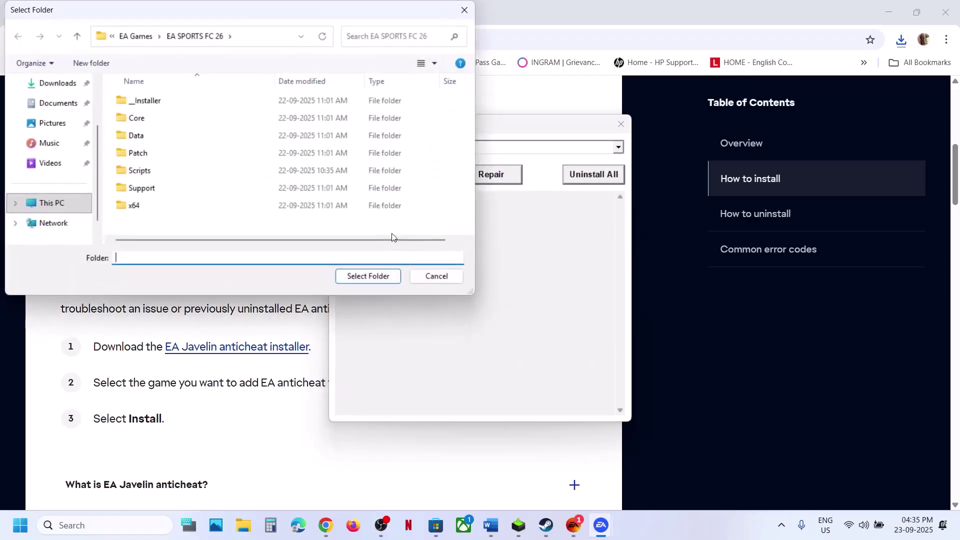
left_click(145, 38)
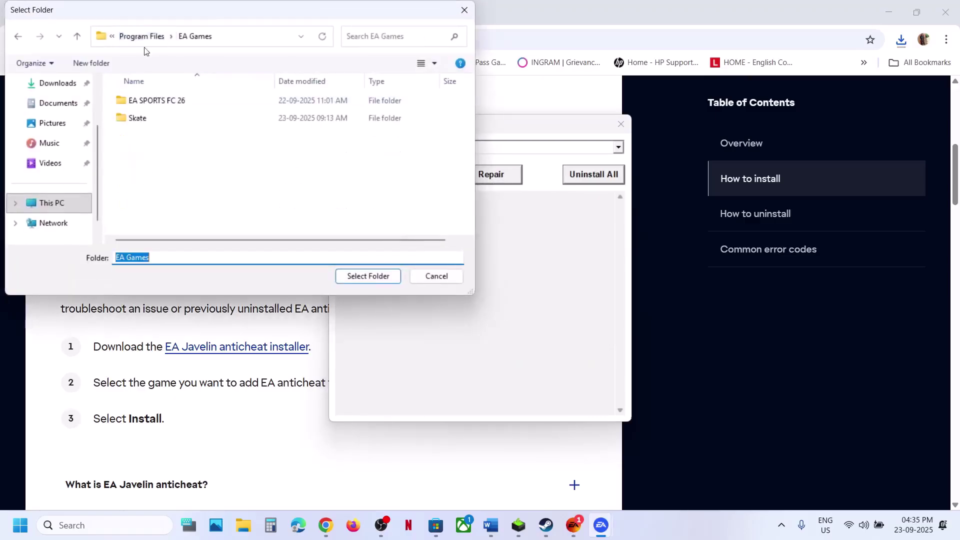
left_click(135, 119)
left_click(379, 276)
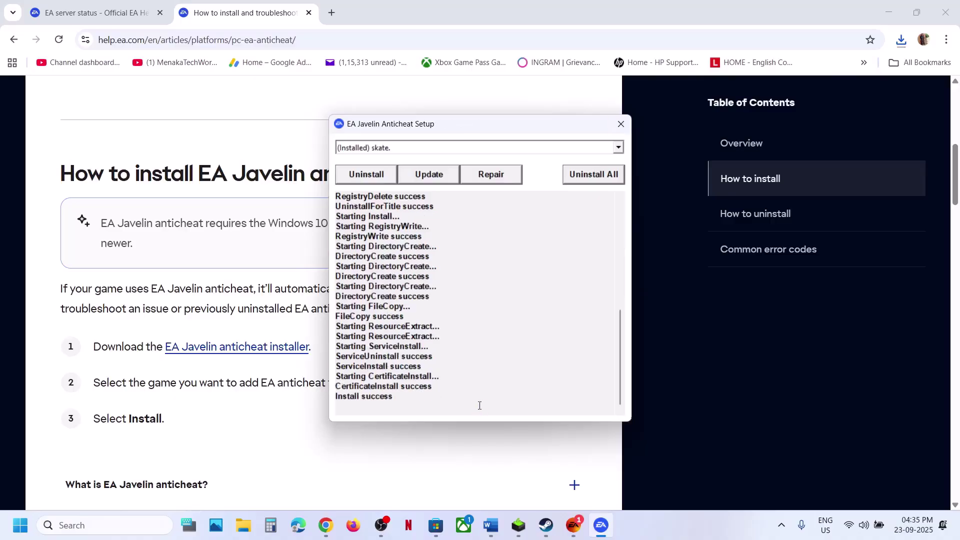
left_click_drag(402, 399, 332, 395)
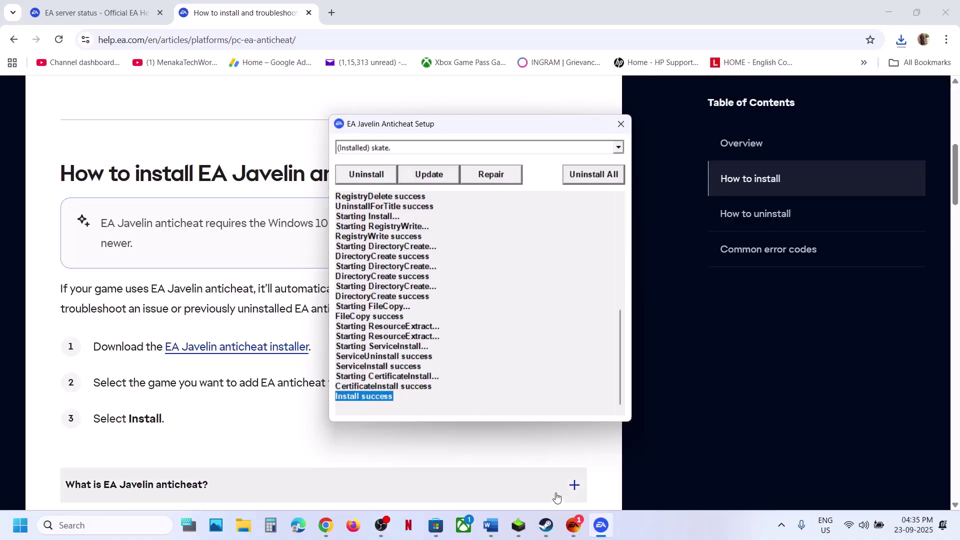
Step: Check for an anticheat update for skate., then uninstall and reinstall its anticheat
left_click(573, 534)
left_click(573, 534)
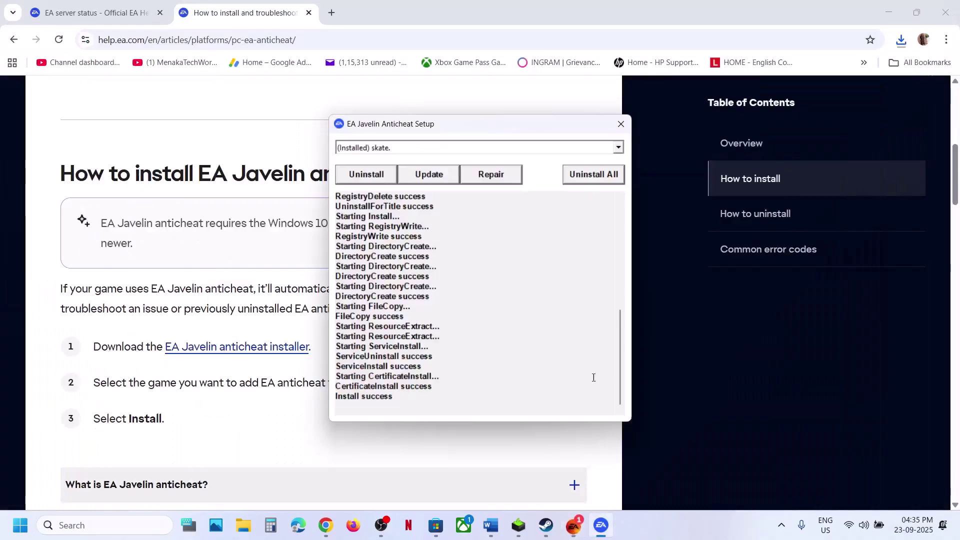
left_click(422, 170)
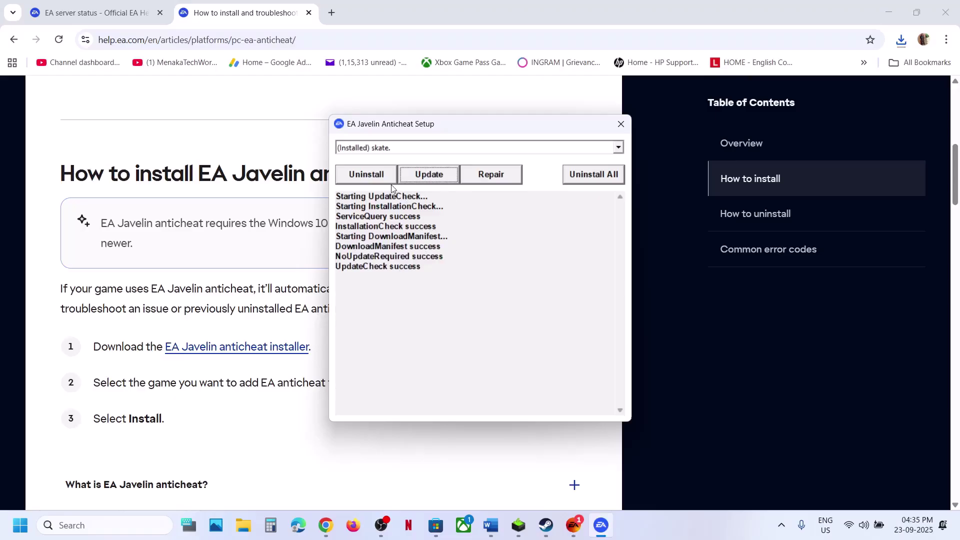
left_click(372, 175)
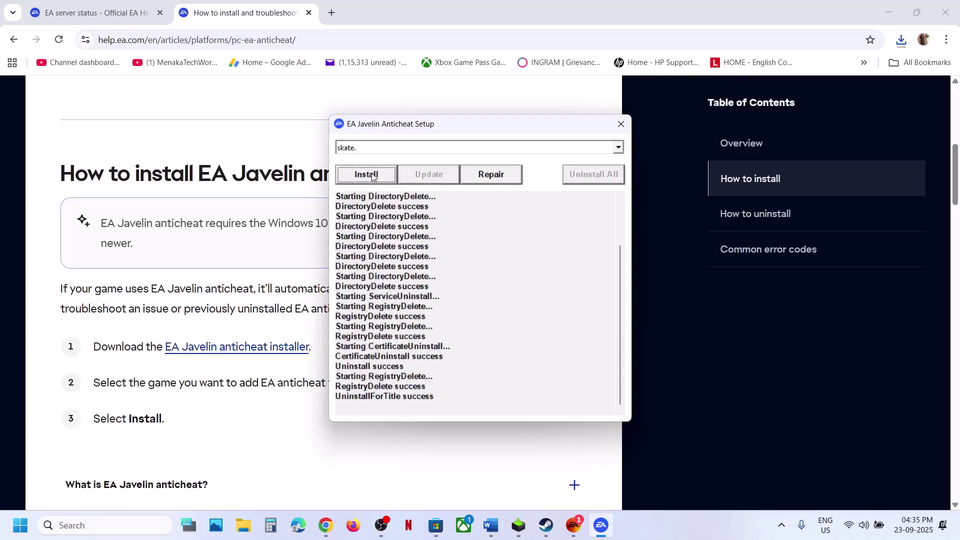
left_click(373, 180)
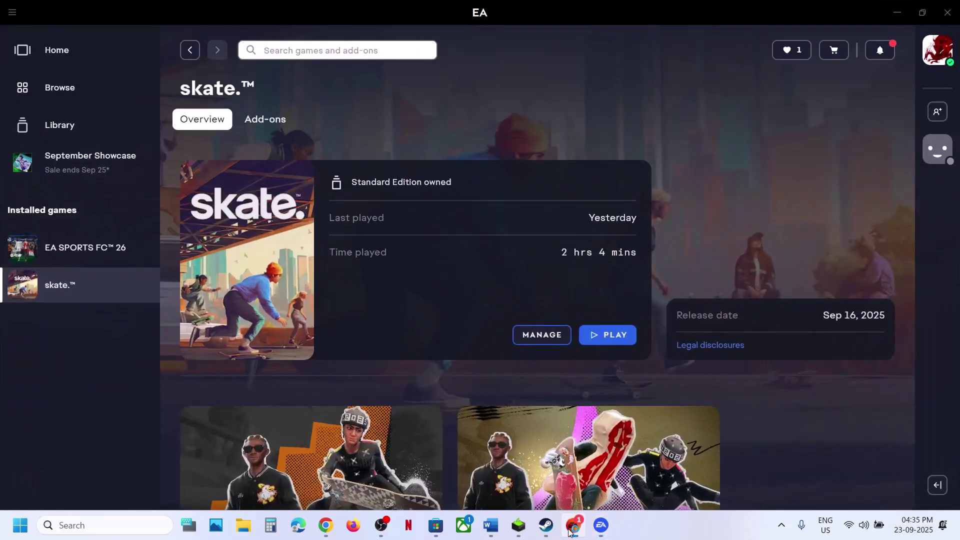
left_click(570, 530)
left_click(570, 531)
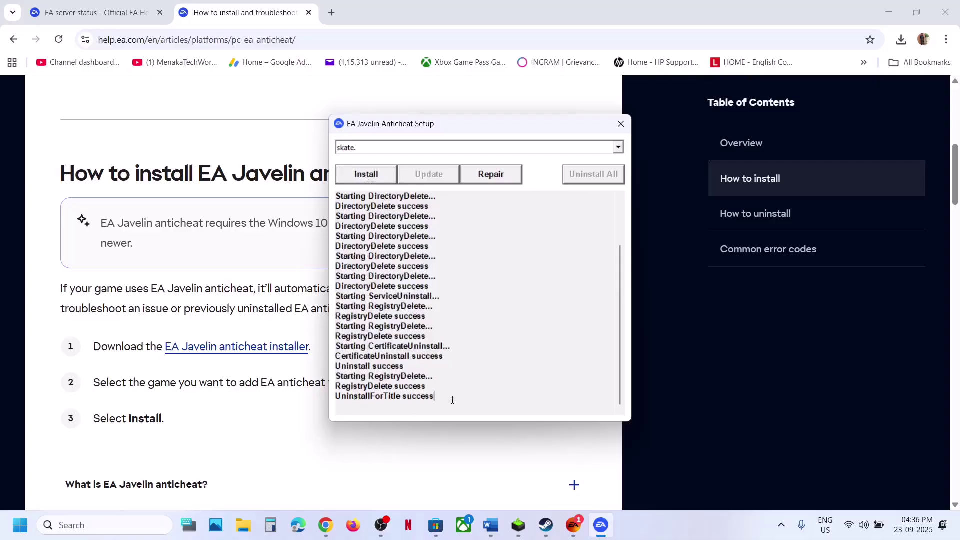
Step: Play skate. from the EA app, allow EA Javelin Anticheat, and bring Word back
left_click(573, 525)
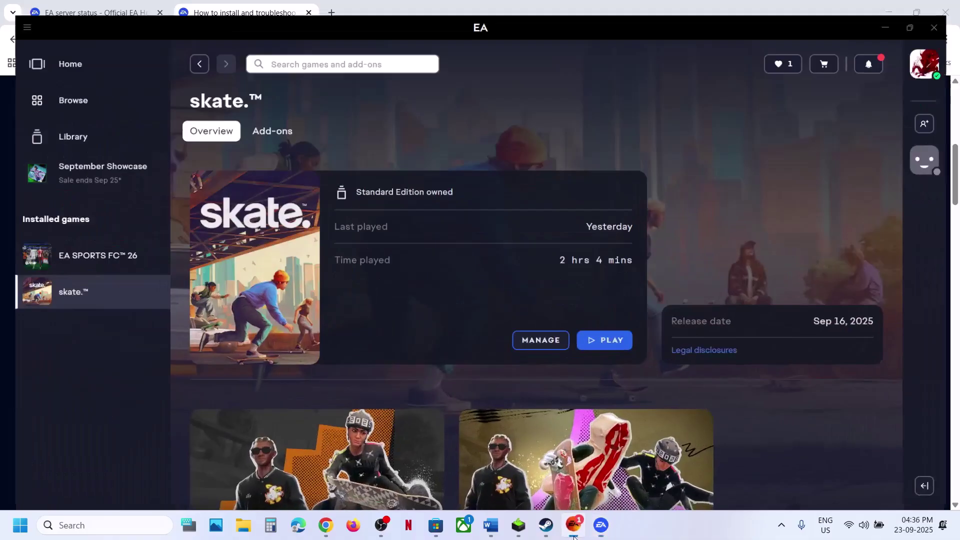
left_click(605, 335)
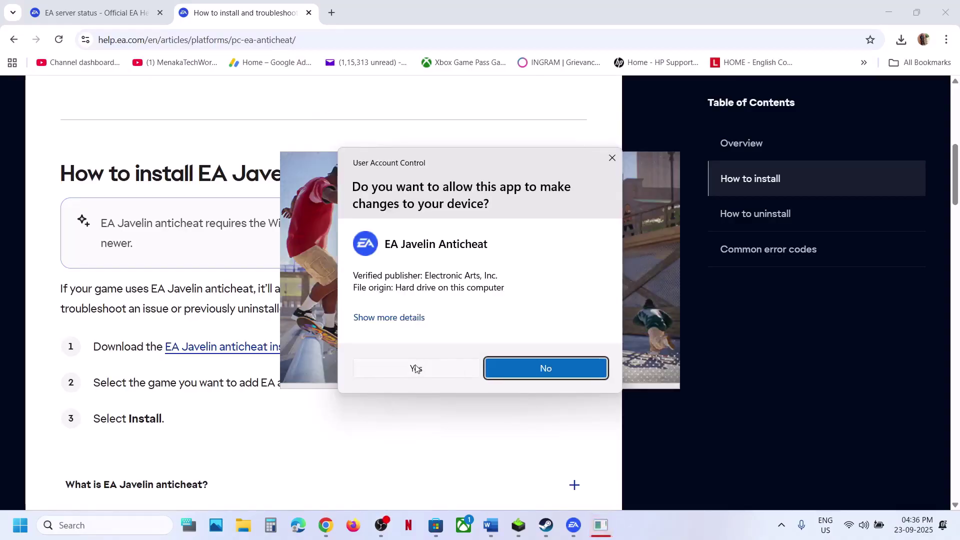
left_click(415, 370)
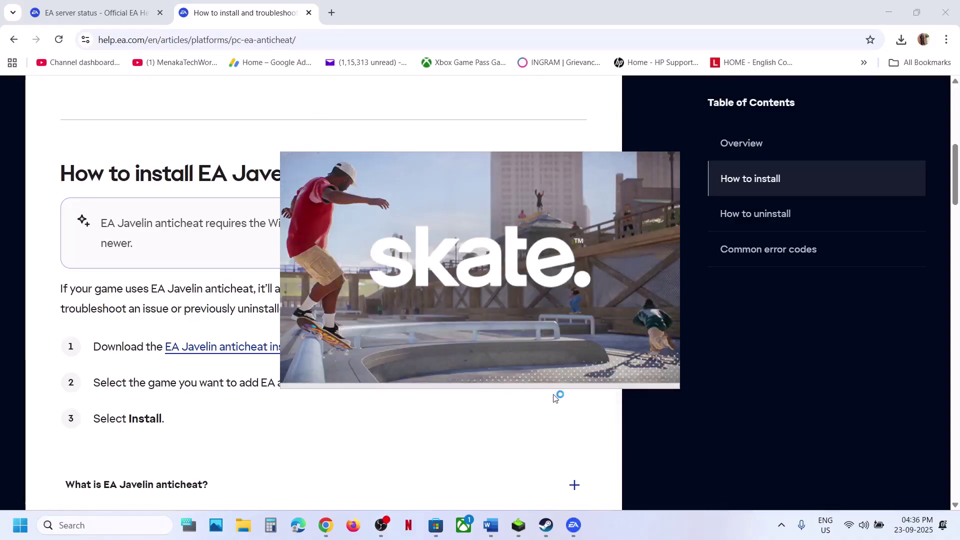
left_click(502, 529)
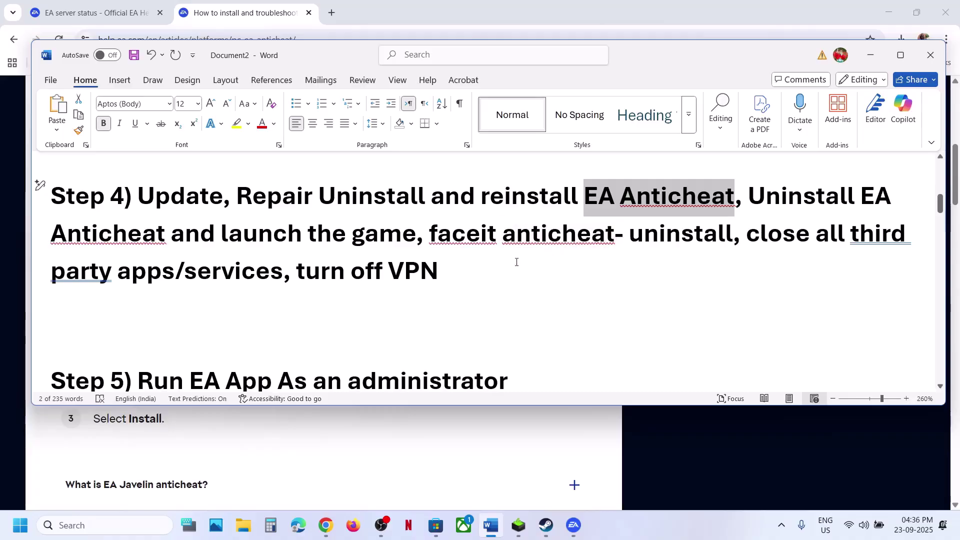
Step: Highlight the Step 4 items (faceit anticheat, uninstall, close third-party apps) and Step 5
left_click_drag(430, 235, 601, 240)
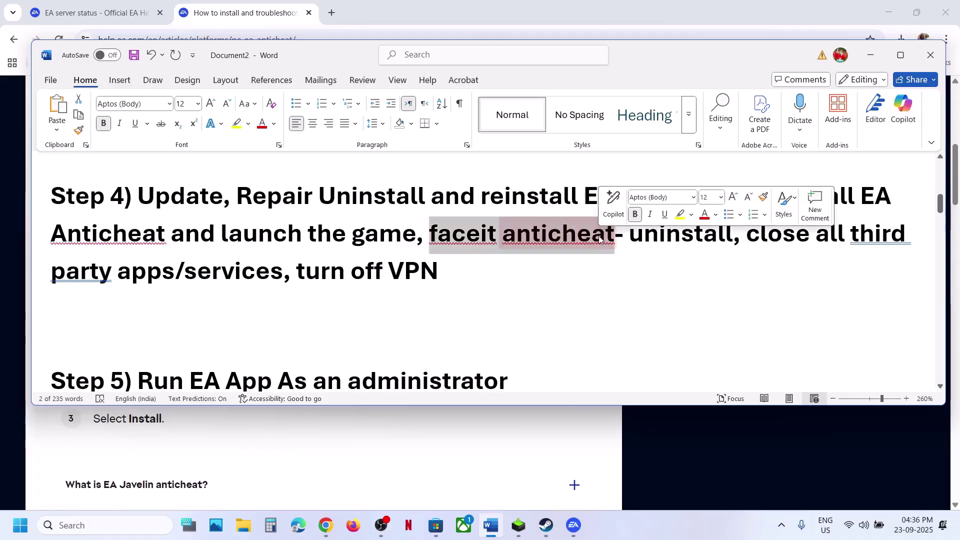
double_click(641, 235)
left_click_drag(748, 234, 439, 283)
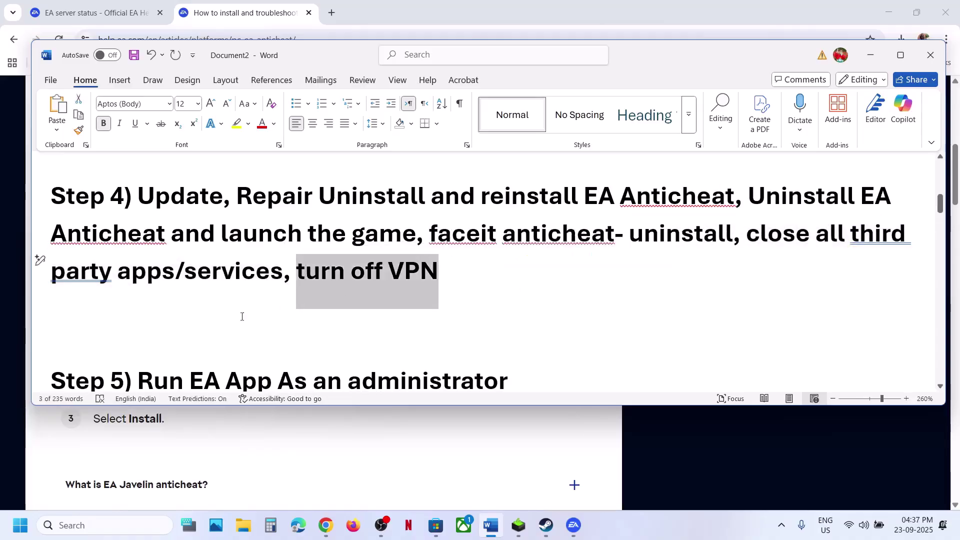
scroll(210, 321, "down", 3)
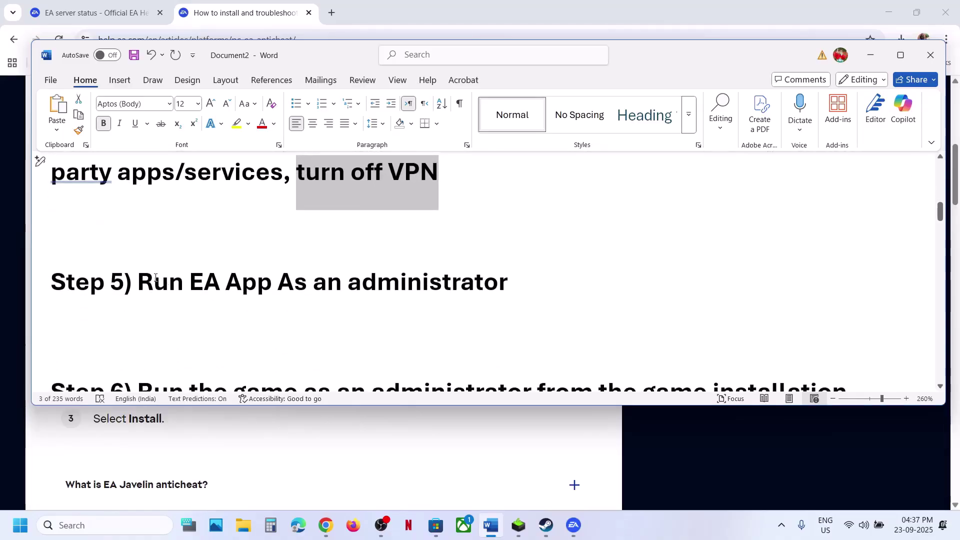
left_click_drag(139, 287, 475, 276)
scroll(474, 275, "down", 2)
scroll(474, 275, "up", 3)
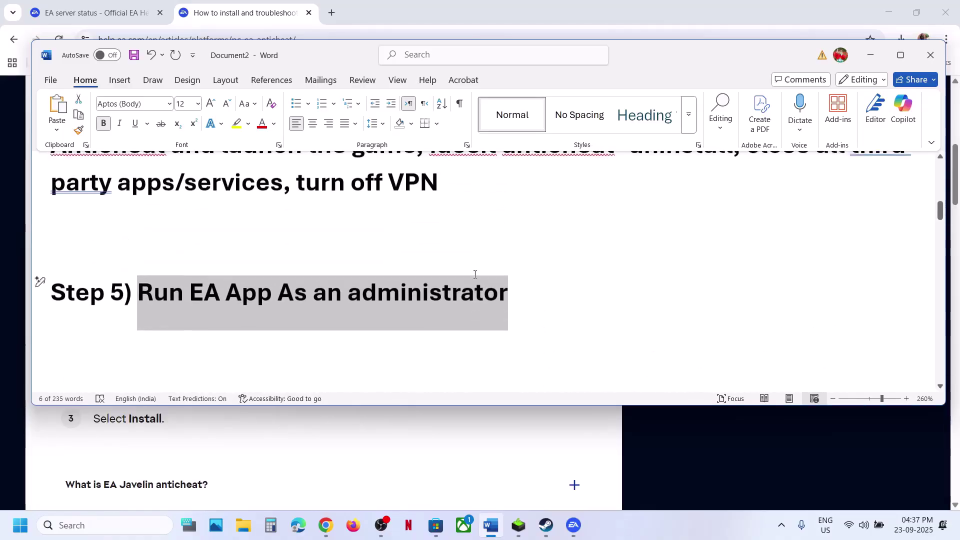
Step: Search 'ea' from the taskbar and run the EA app as administrator
left_click(196, 523)
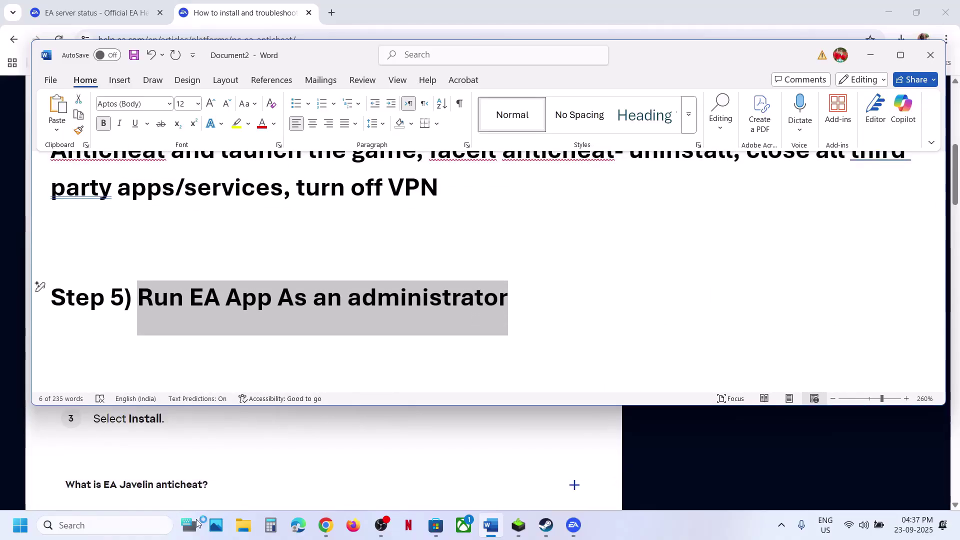
left_click(150, 525)
type("ea")
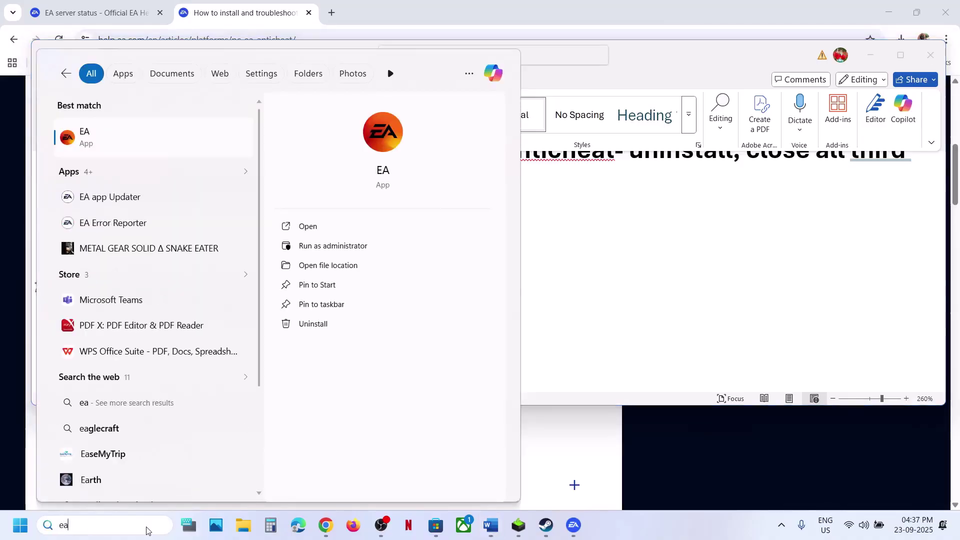
right_click(120, 151)
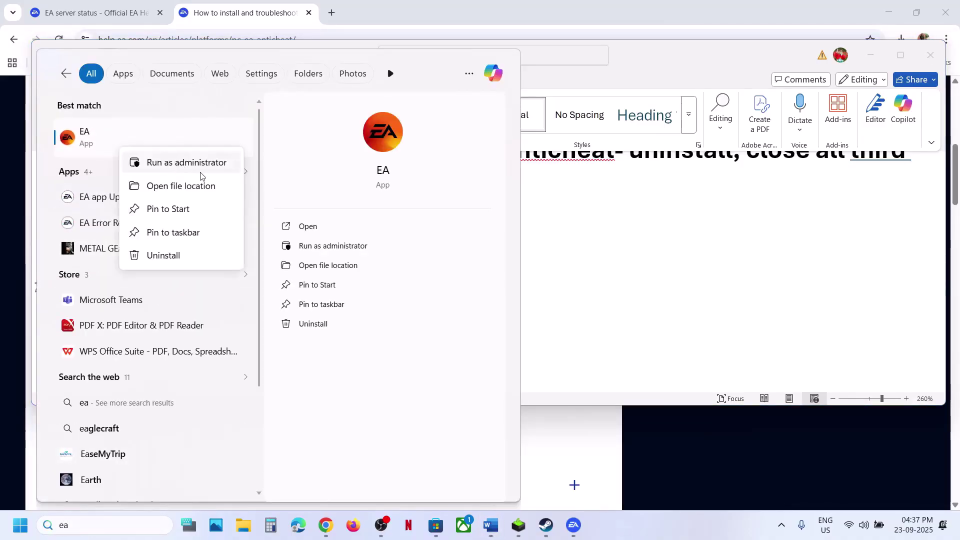
left_click(605, 225)
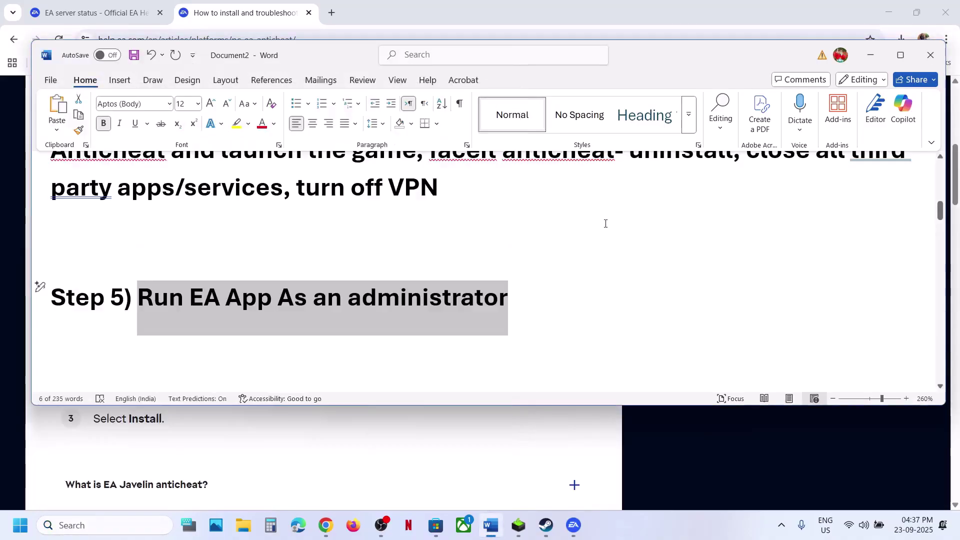
scroll(339, 268, "down", 3)
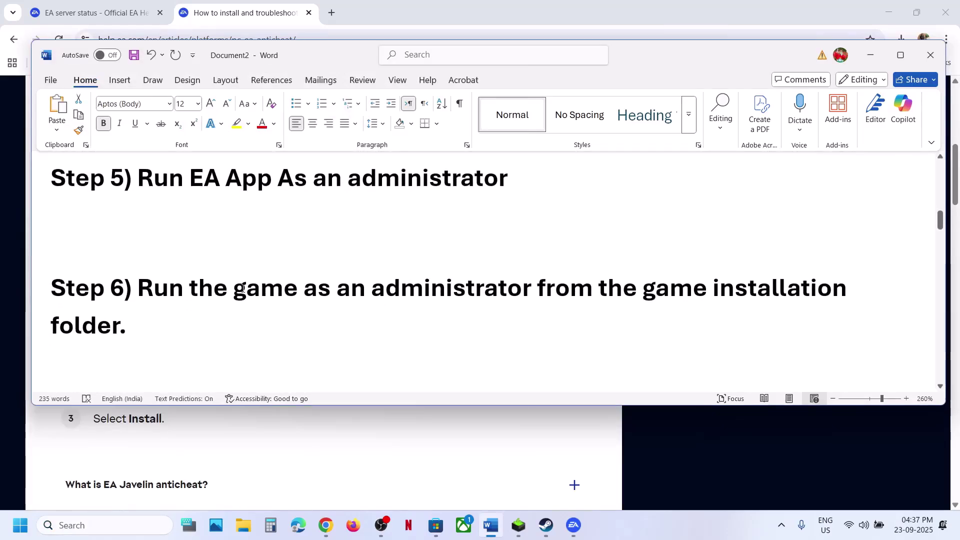
Step: Open skate.'s steamapps\common\Skate folder from Steam, then bring the EA app forward
left_click_drag(234, 289, 617, 303)
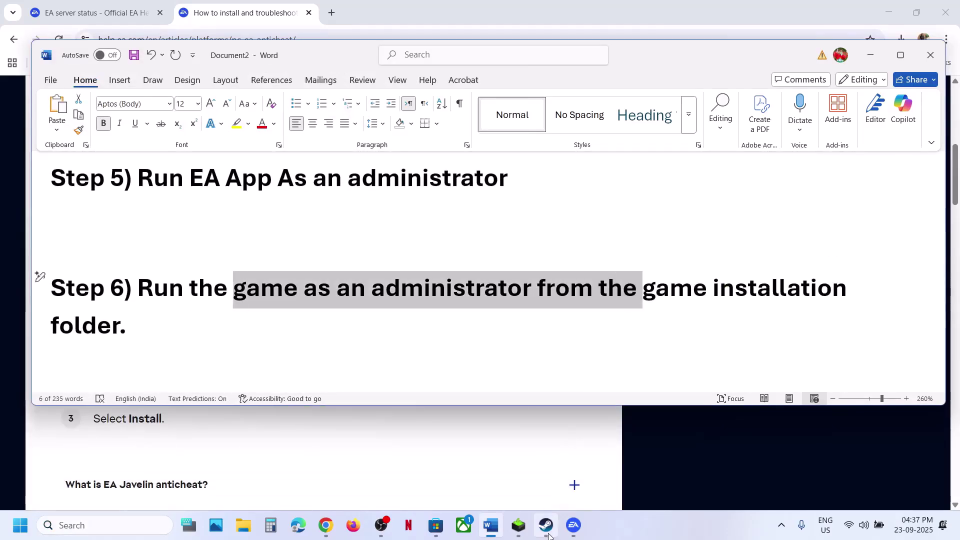
left_click(547, 530)
right_click(106, 407)
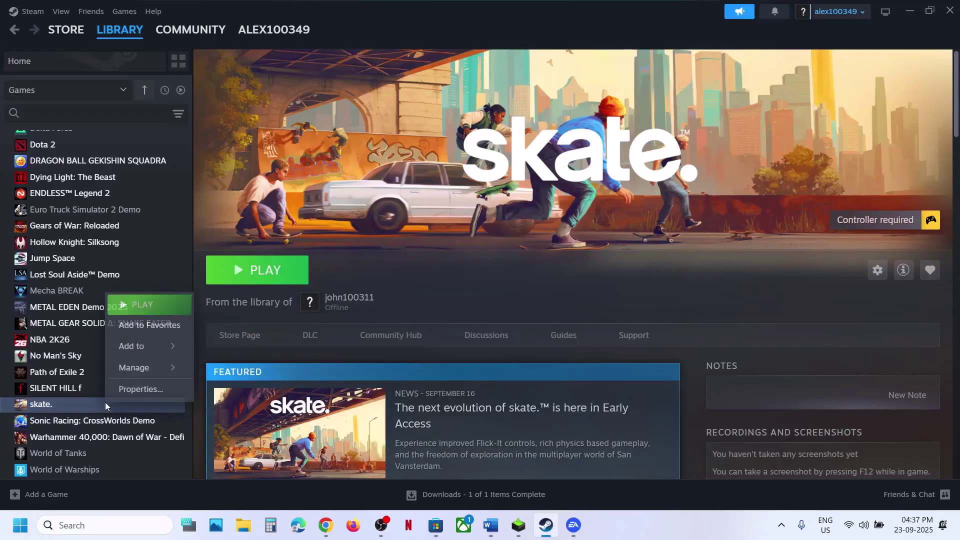
mouse_move(155, 375)
left_click(245, 379)
left_click(782, 525)
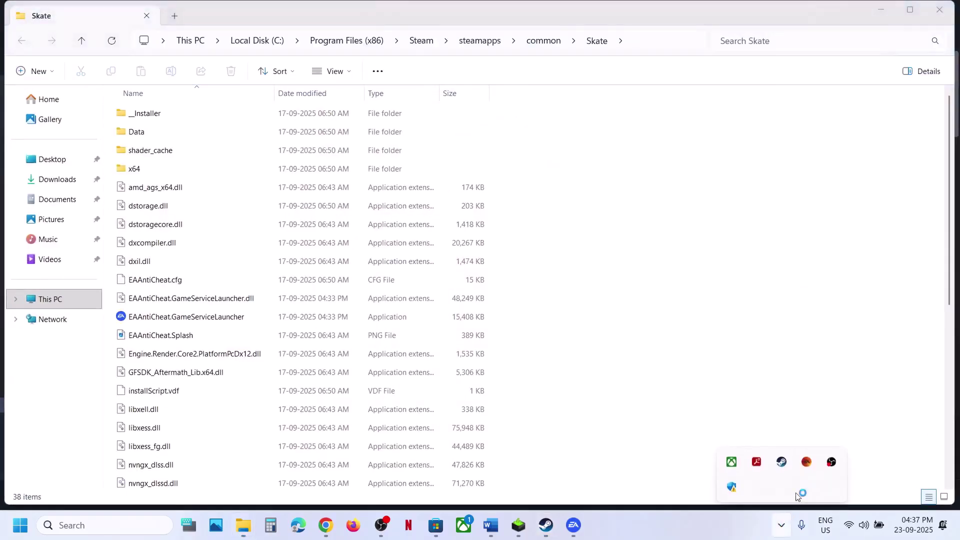
left_click(828, 459)
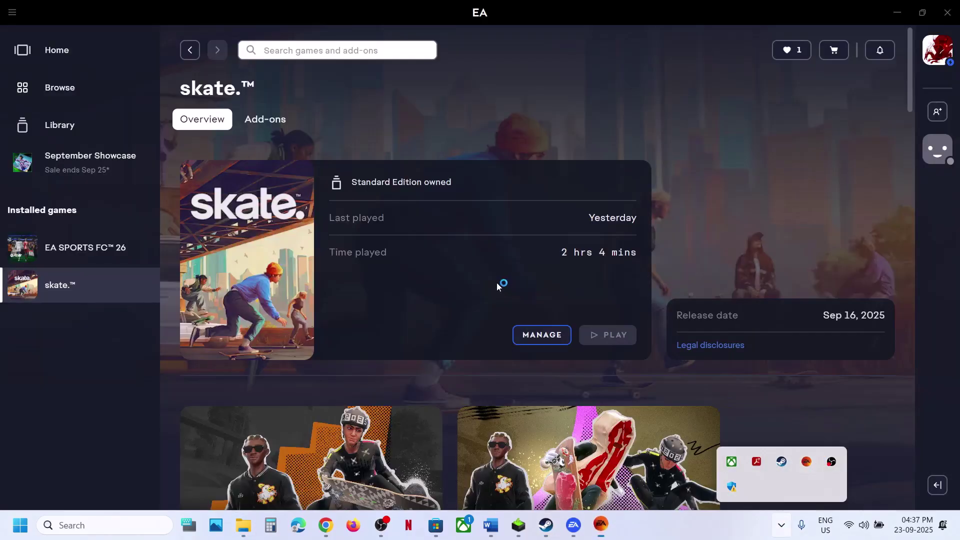
Step: From skate.'s EA app properties, open C:\Program Files\EA Games\Skate and select the Skate executable
left_click(552, 342)
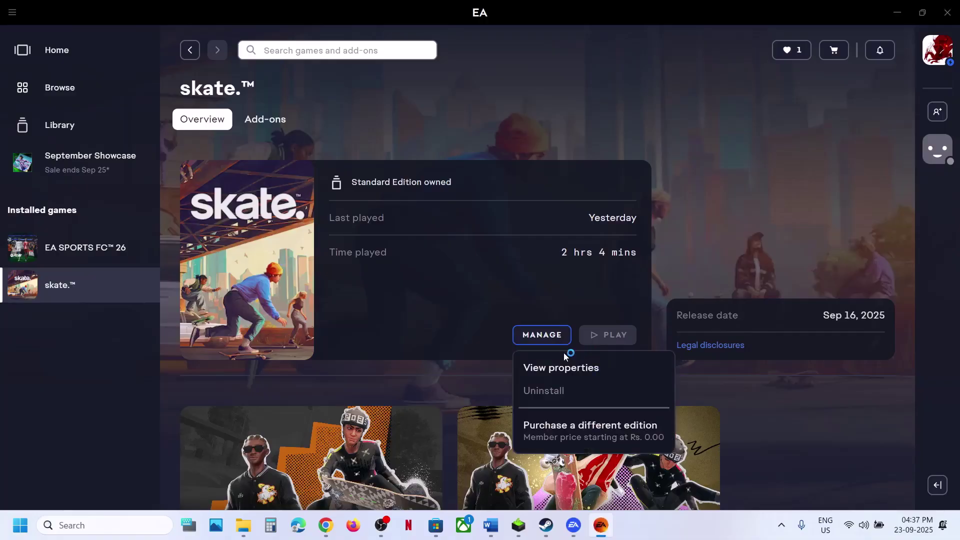
left_click(562, 369)
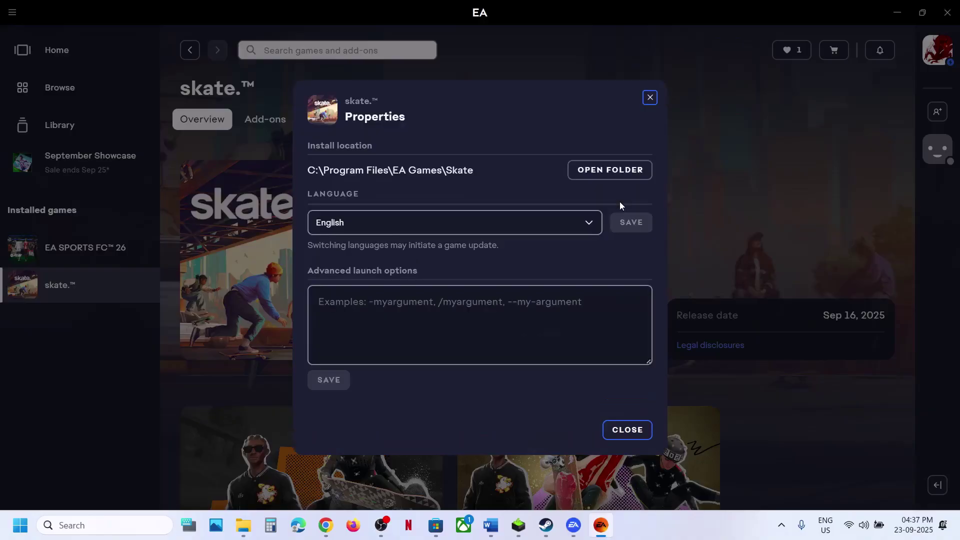
left_click(611, 170)
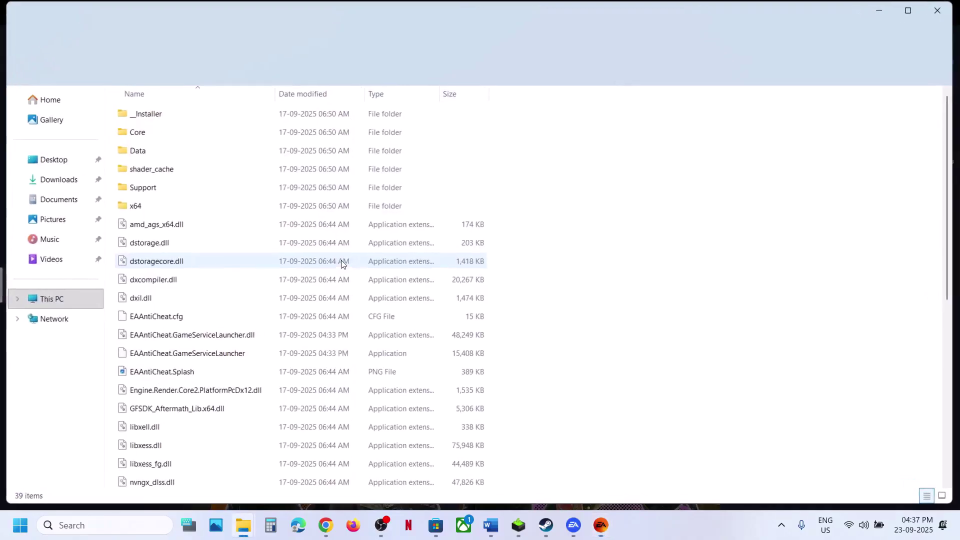
scroll(235, 313, "down", 4)
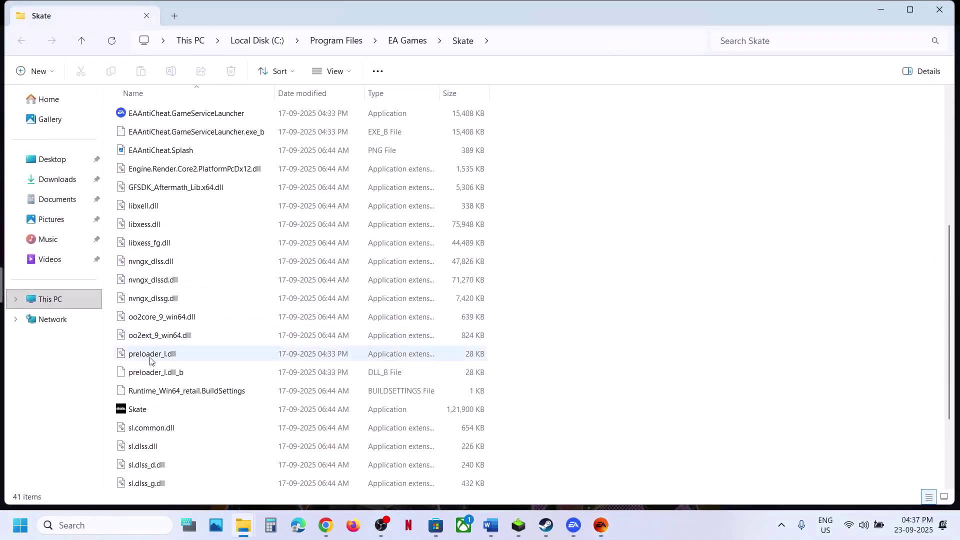
left_click(140, 407)
right_click(141, 407)
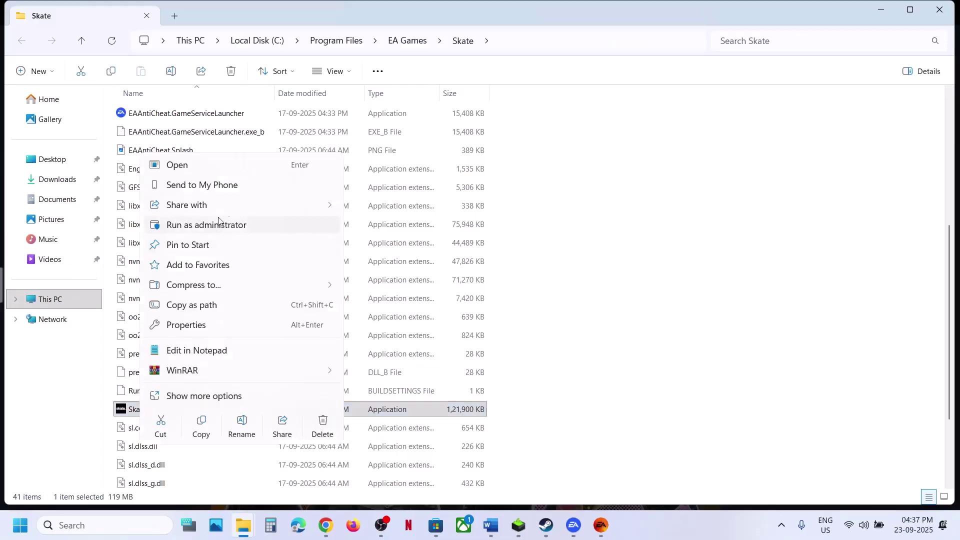
Step: Run EAAntiCheat.GameServiceLauncher as administrator and return to the Word guide
left_click(176, 117)
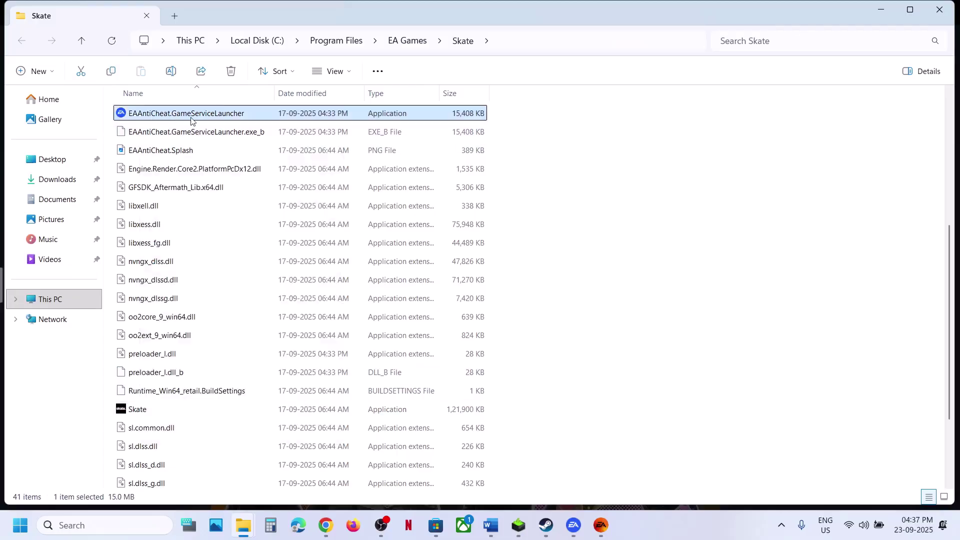
right_click(183, 119)
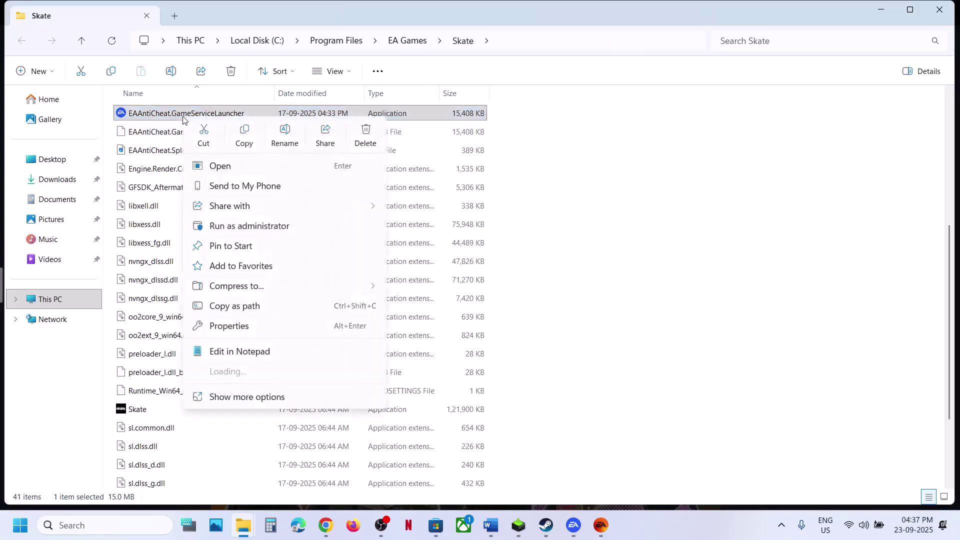
left_click(257, 226)
left_click(686, 305)
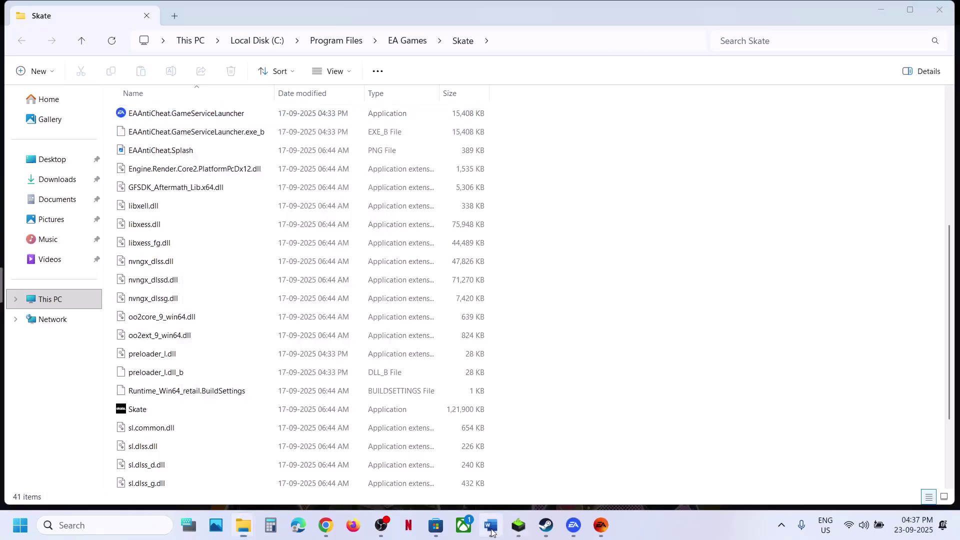
left_click(491, 526)
Step: Close the skate. properties window and switch the EA app to offline mode
scroll(329, 217, "down", 4)
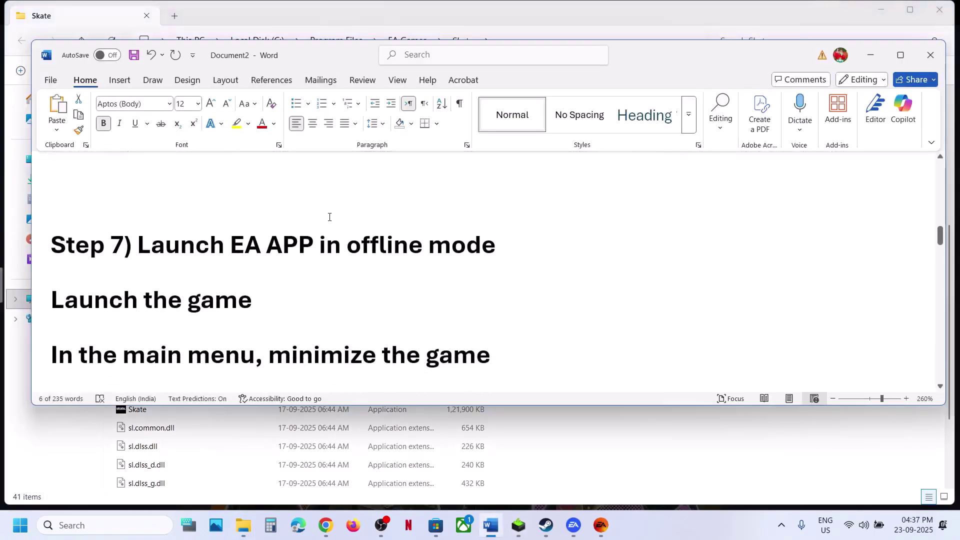
left_click_drag(185, 240, 539, 245)
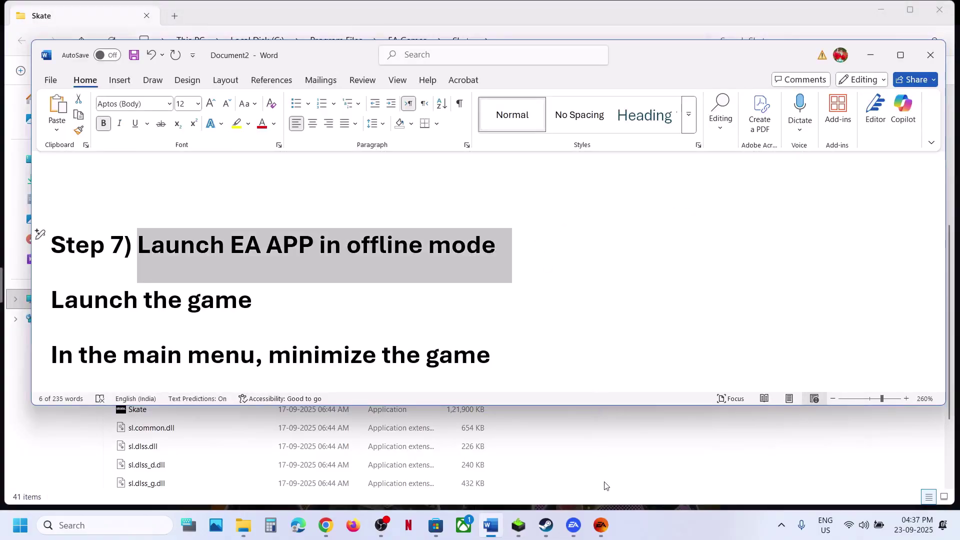
left_click(600, 522)
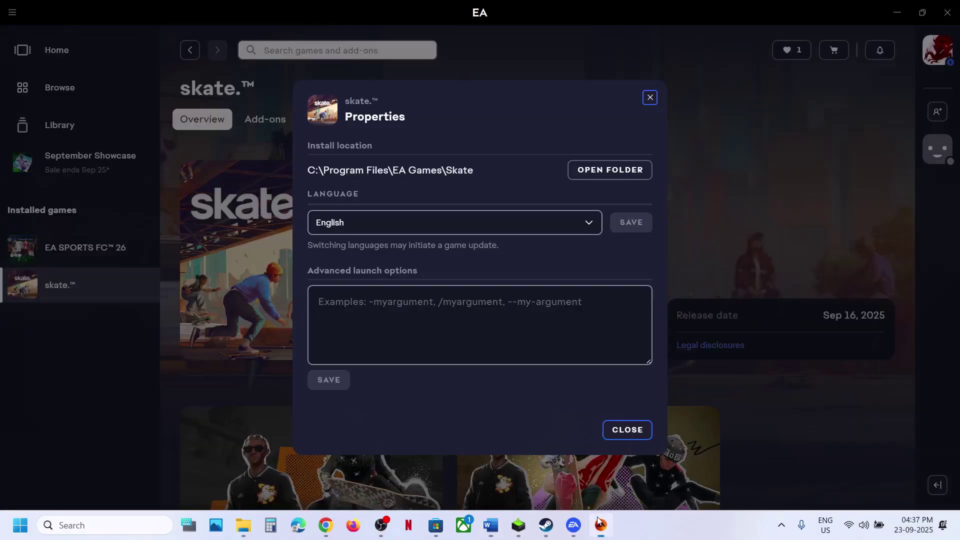
left_click(624, 431)
left_click(13, 14)
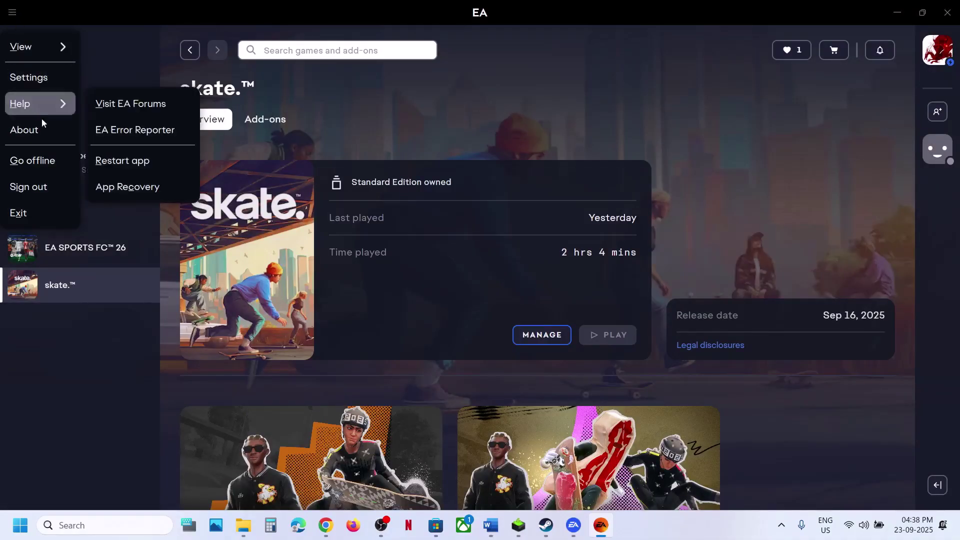
left_click(47, 161)
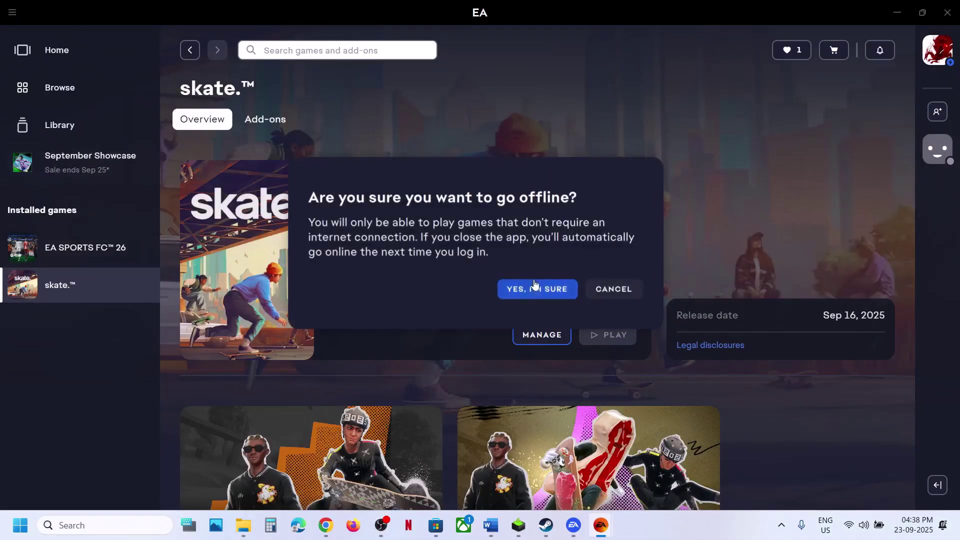
left_click(533, 291)
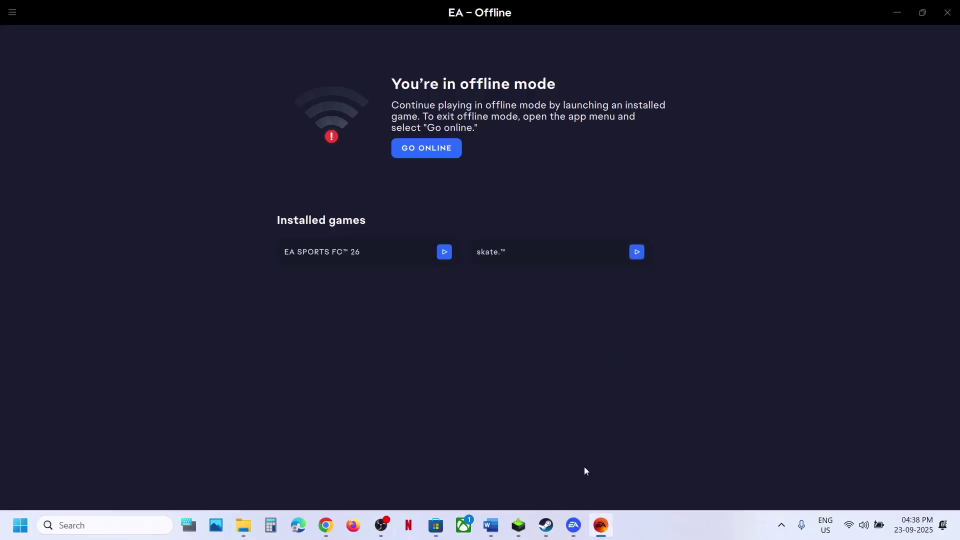
Step: Take the EA app back online, quit the running skate. game, and return to Word
mouse_move(577, 526)
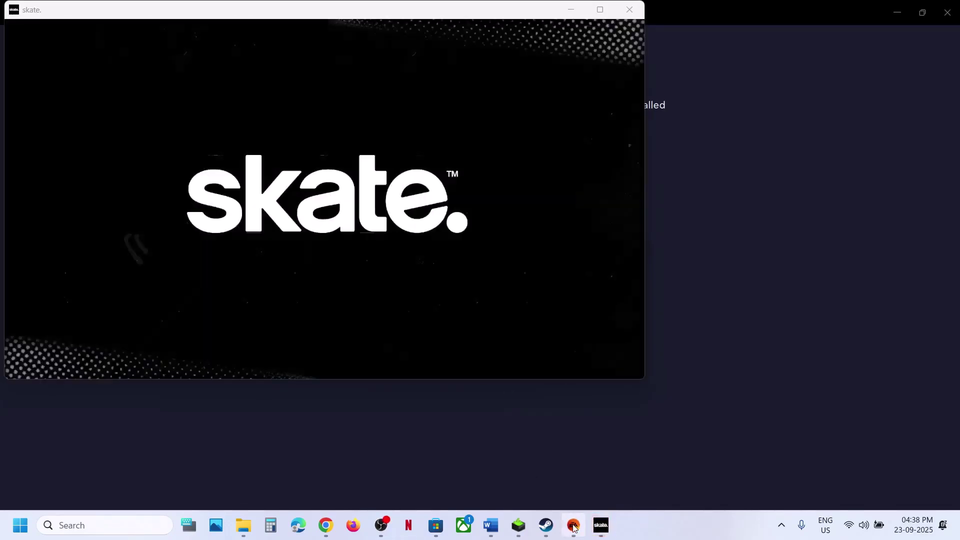
left_click(574, 526)
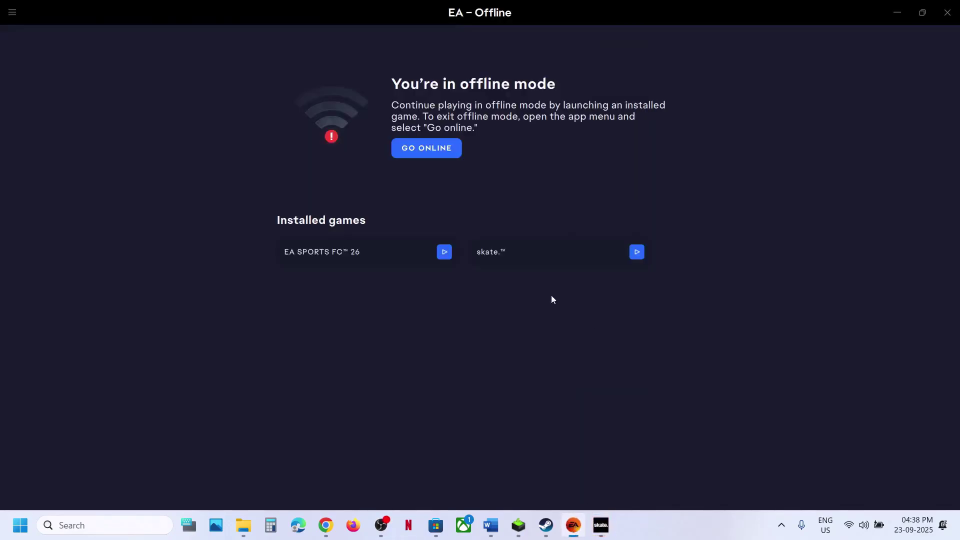
left_click(436, 149)
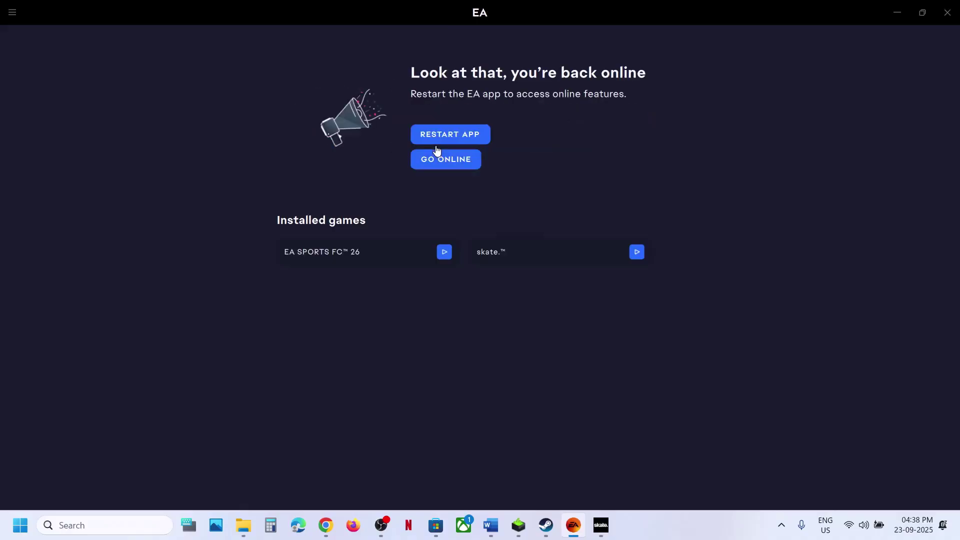
left_click(436, 147)
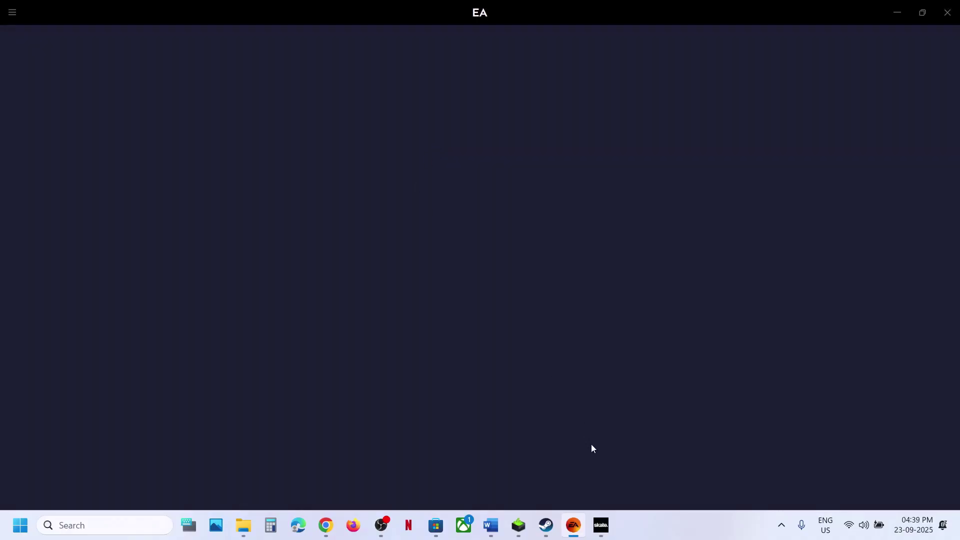
left_click(603, 537)
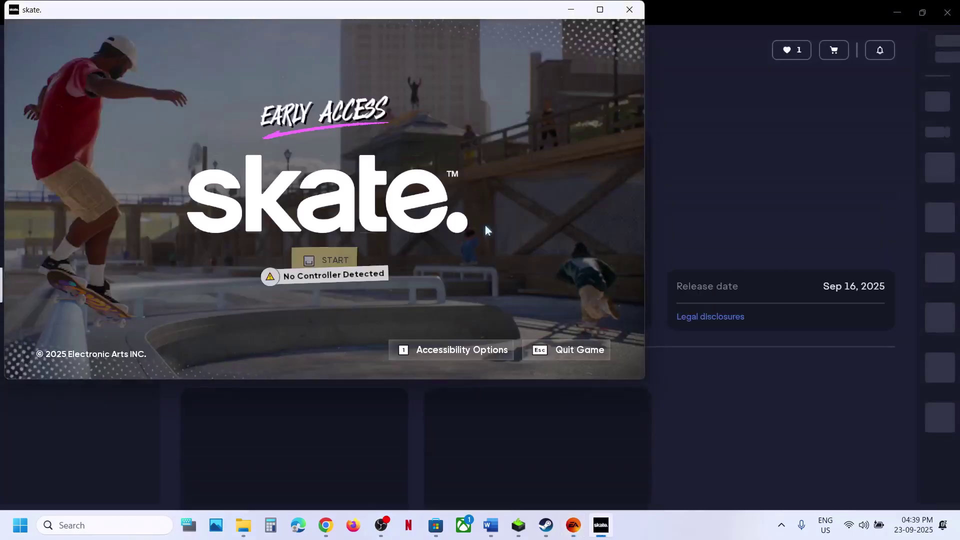
key("Escape")
left_click(490, 526)
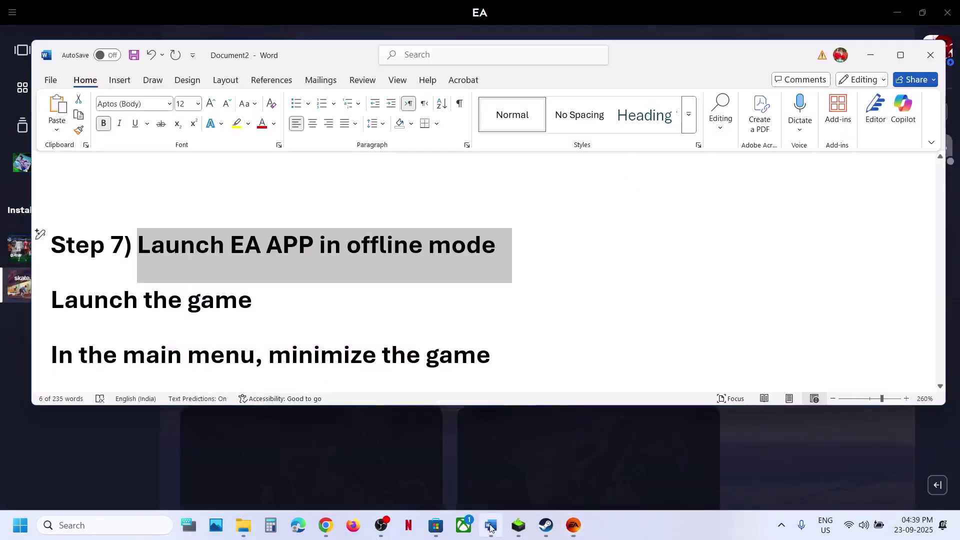
Step: Resync the clock by switching Set time automatically off and back on
scroll(352, 354, "down", 3)
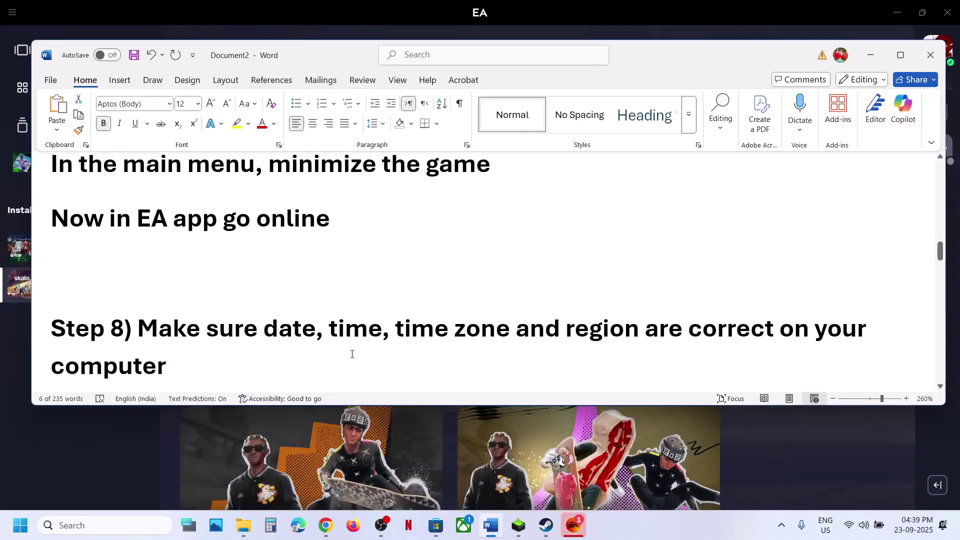
left_click_drag(182, 338, 562, 356)
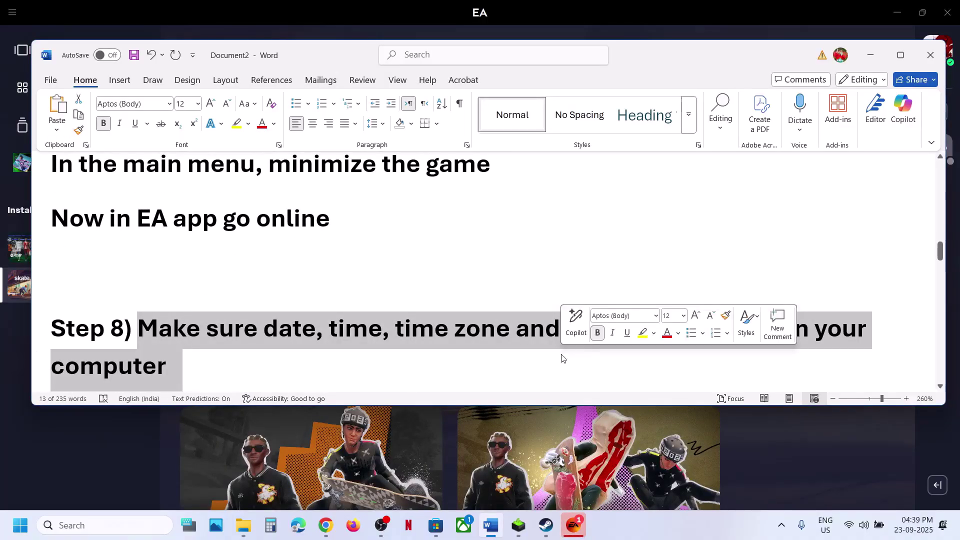
right_click(921, 530)
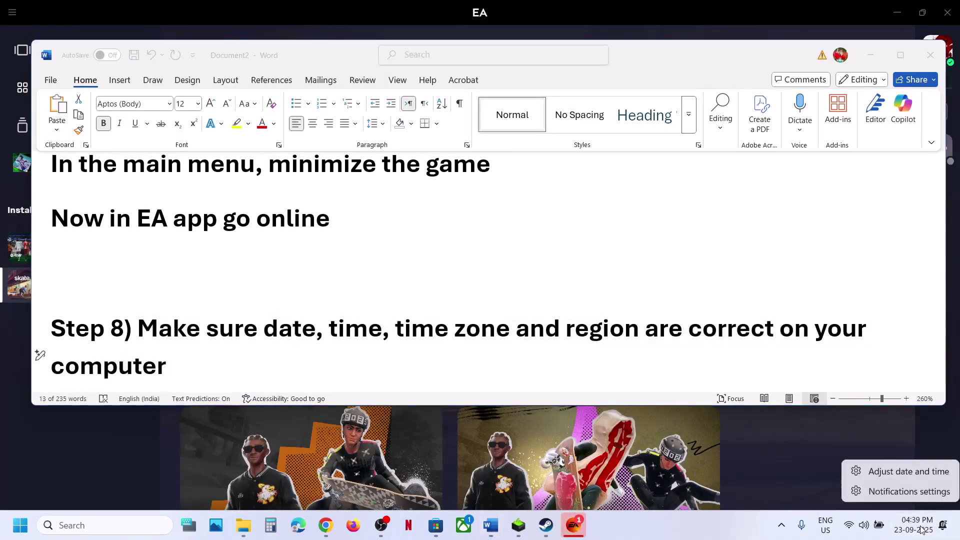
left_click(902, 475)
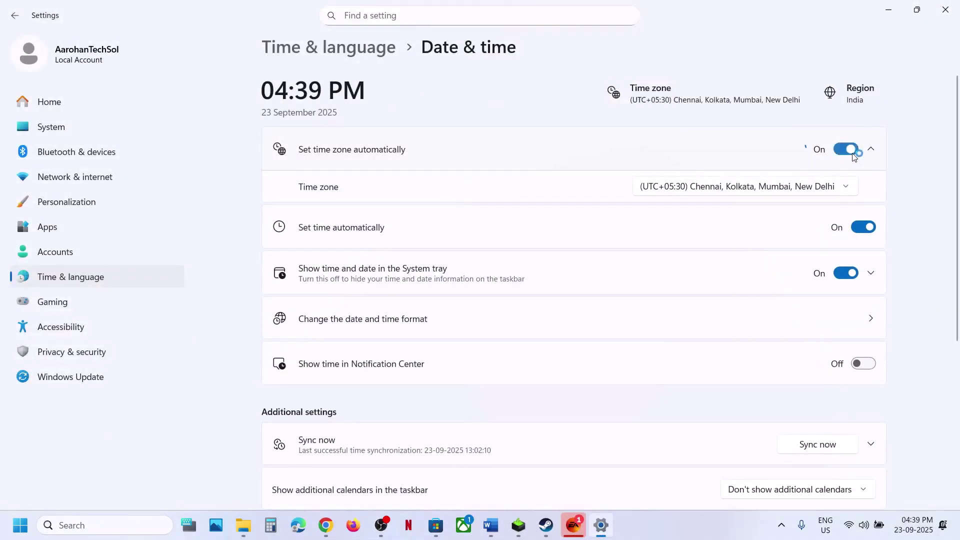
left_click(860, 199)
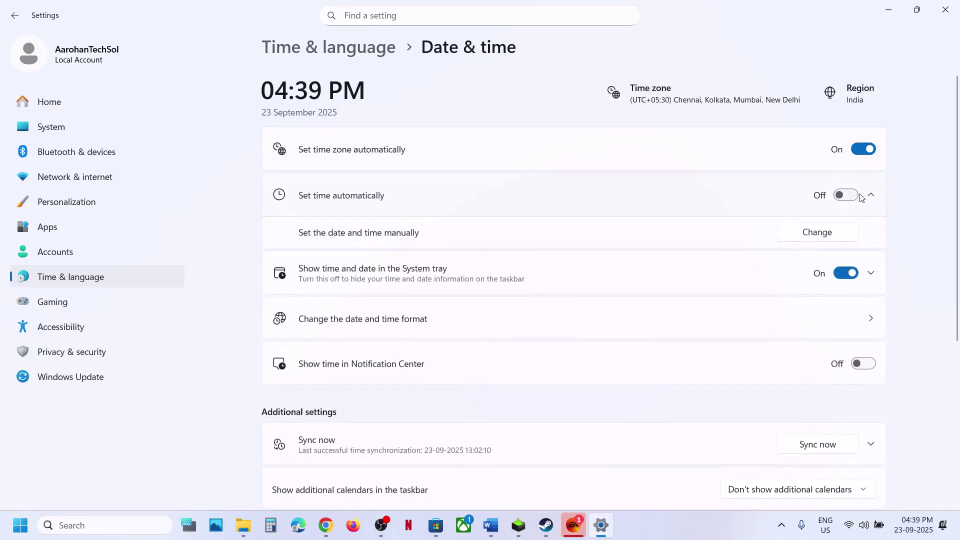
left_click(854, 196)
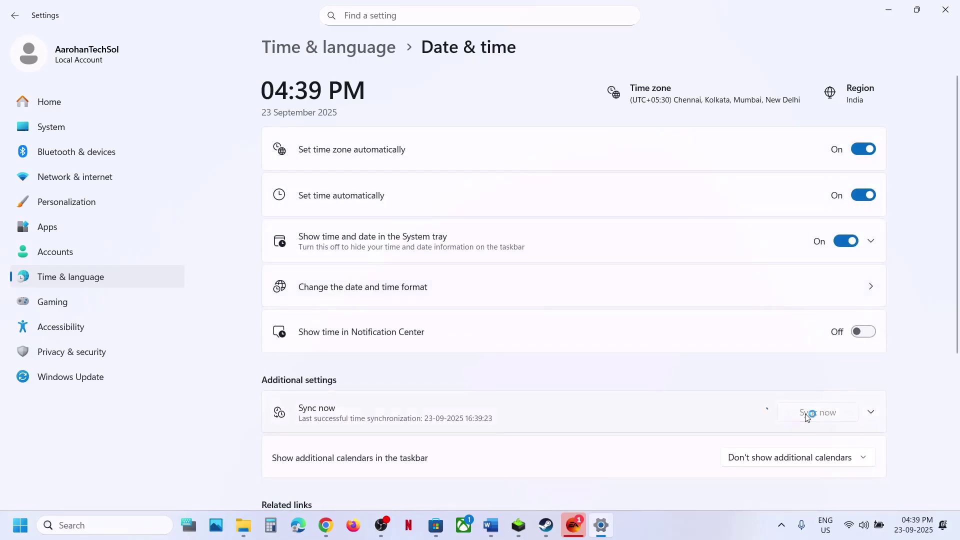
Step: Confirm India as the country or region in Language & region, then close Settings
left_click(93, 284)
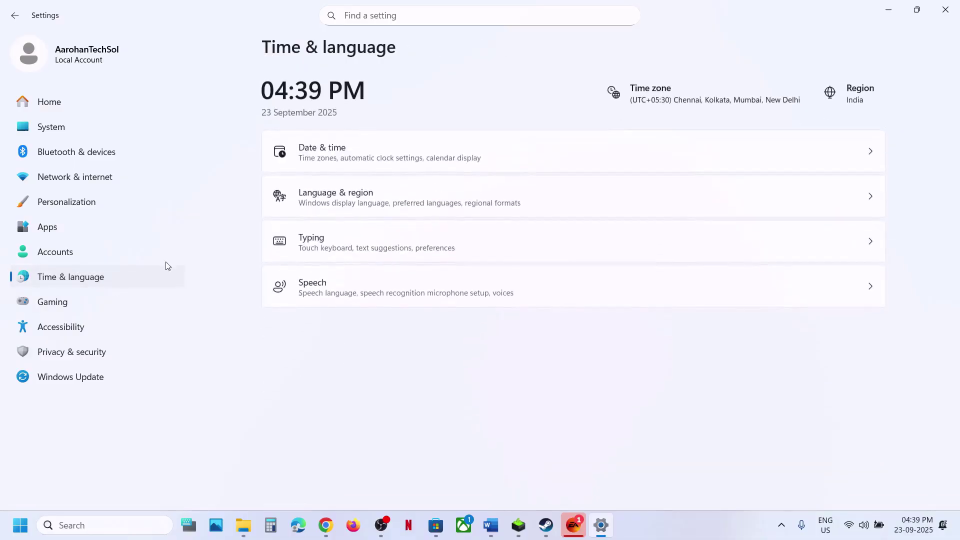
left_click(354, 206)
left_click(807, 400)
left_click(734, 408)
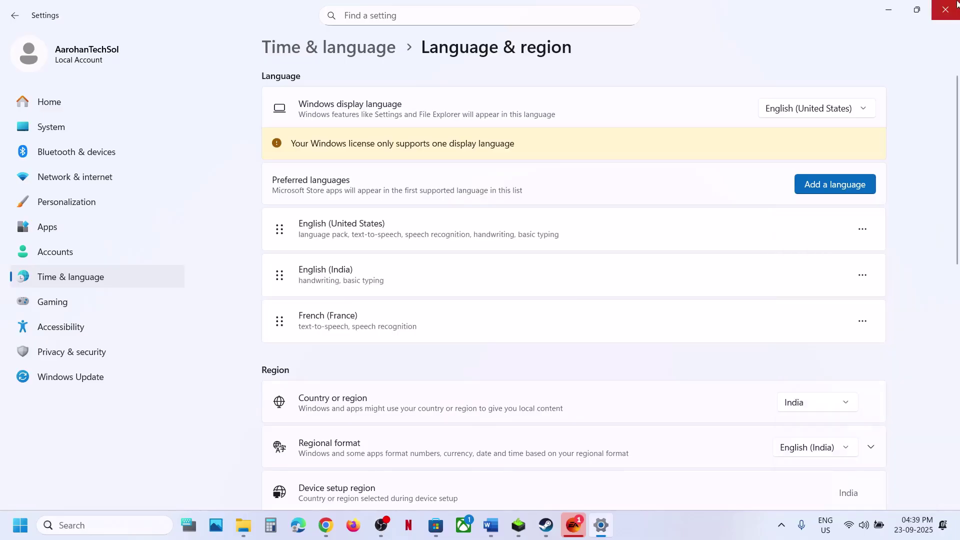
left_click(947, 8)
scroll(464, 306, "down", 4)
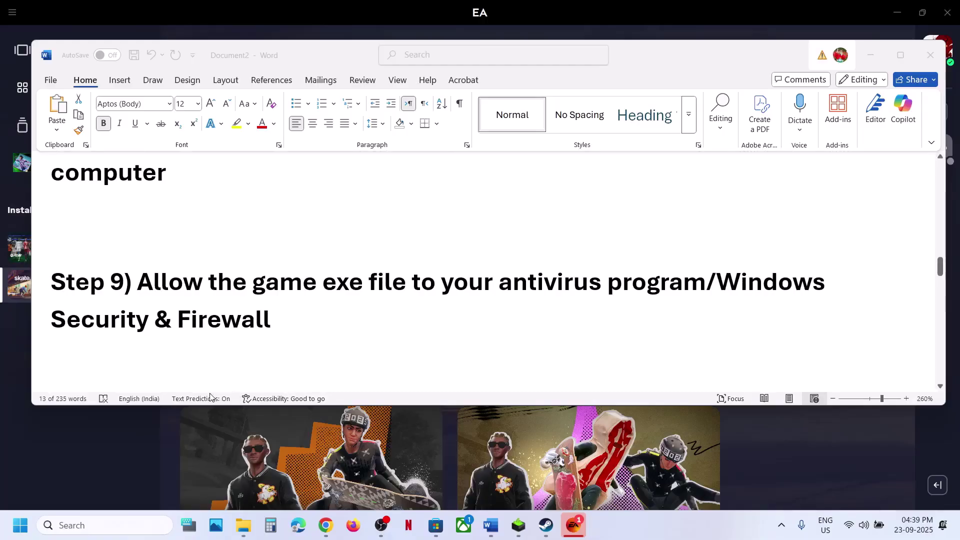
key("super+i")
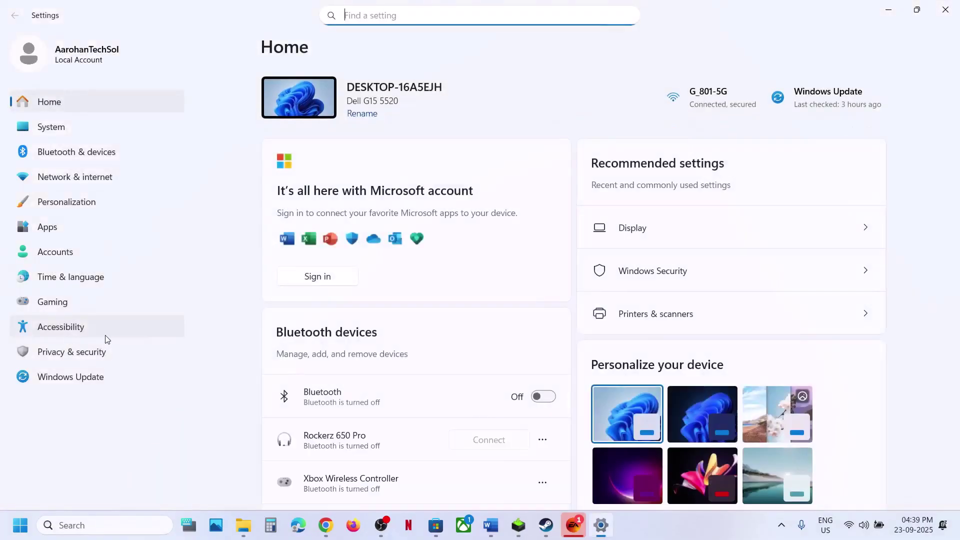
Step: Reach Controlled folder access's allowed apps in Windows Security and start adding from all apps
left_click(84, 354)
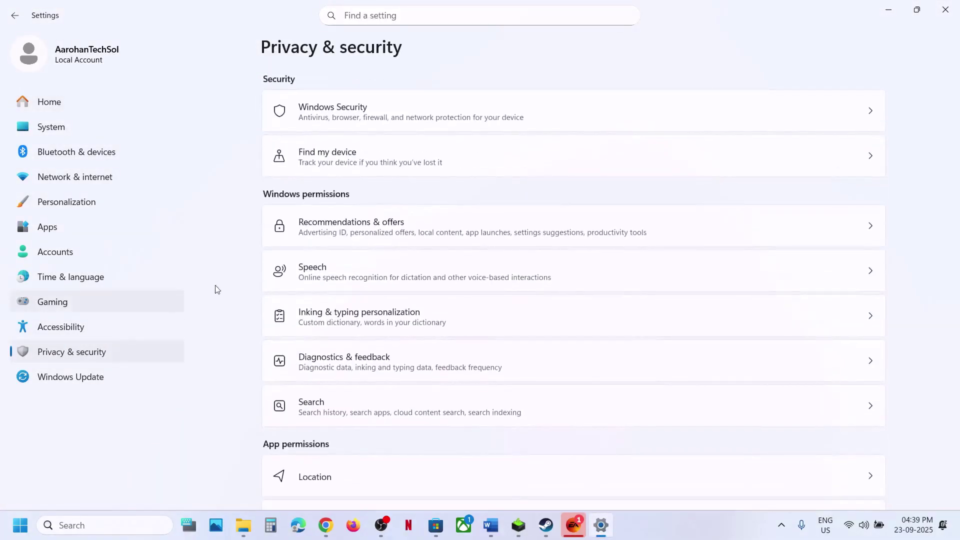
left_click(314, 115)
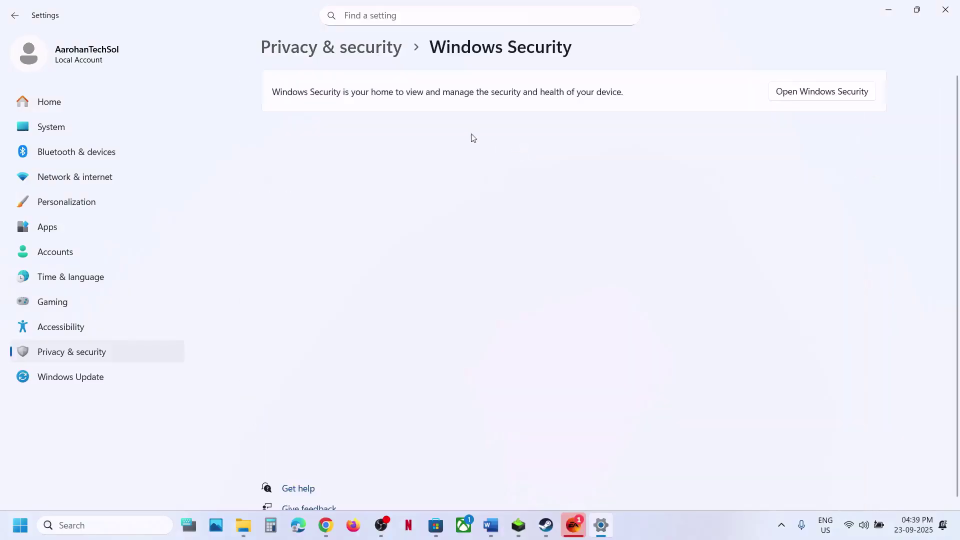
left_click(358, 175)
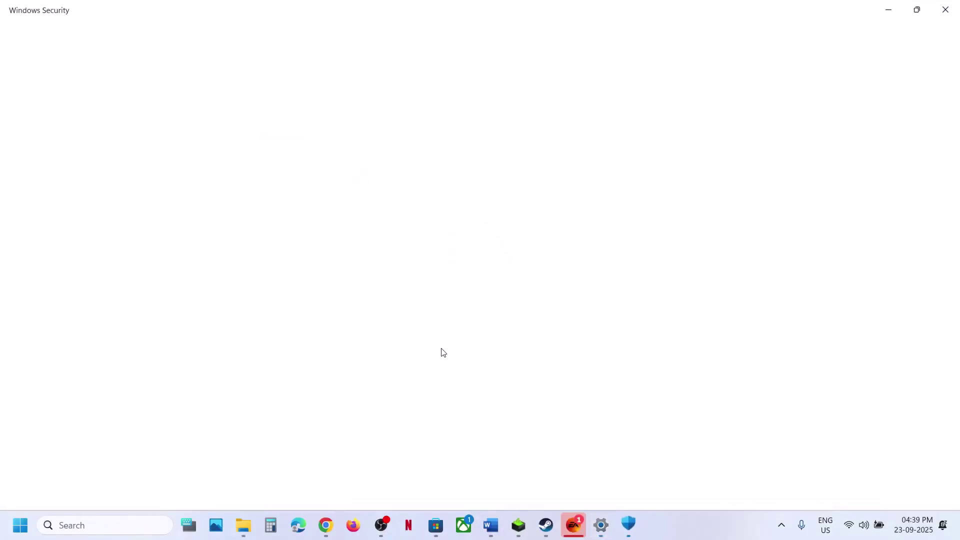
scroll(442, 350, "down", 2)
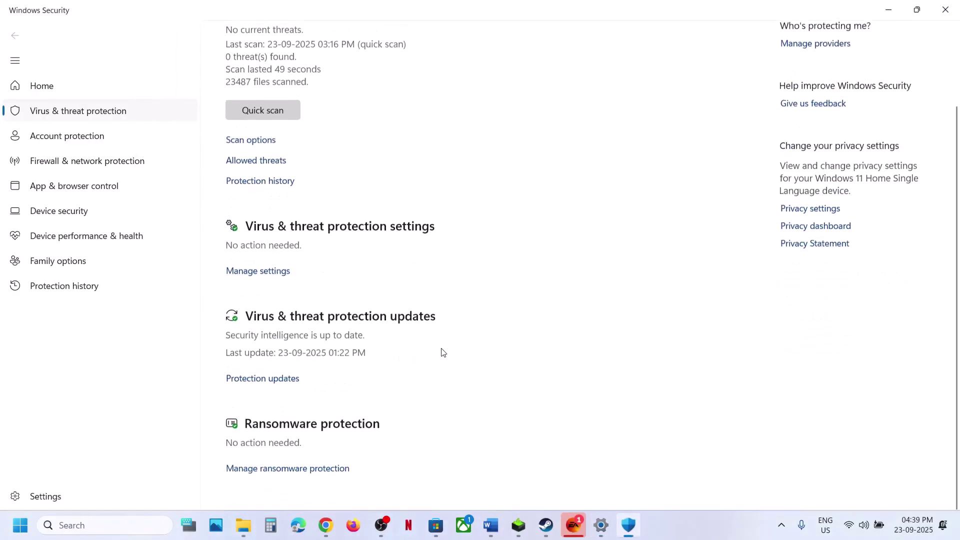
left_click(266, 472)
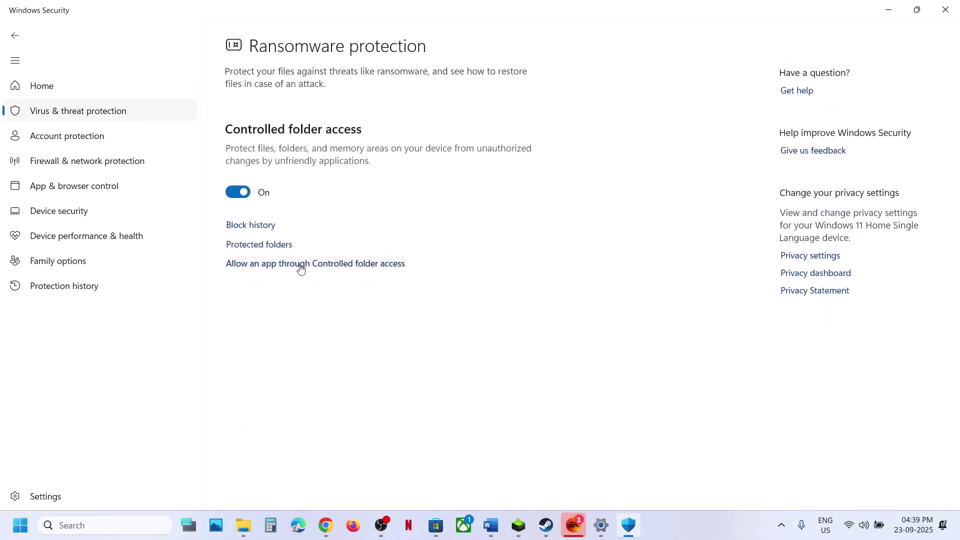
left_click(301, 265)
left_click(419, 364)
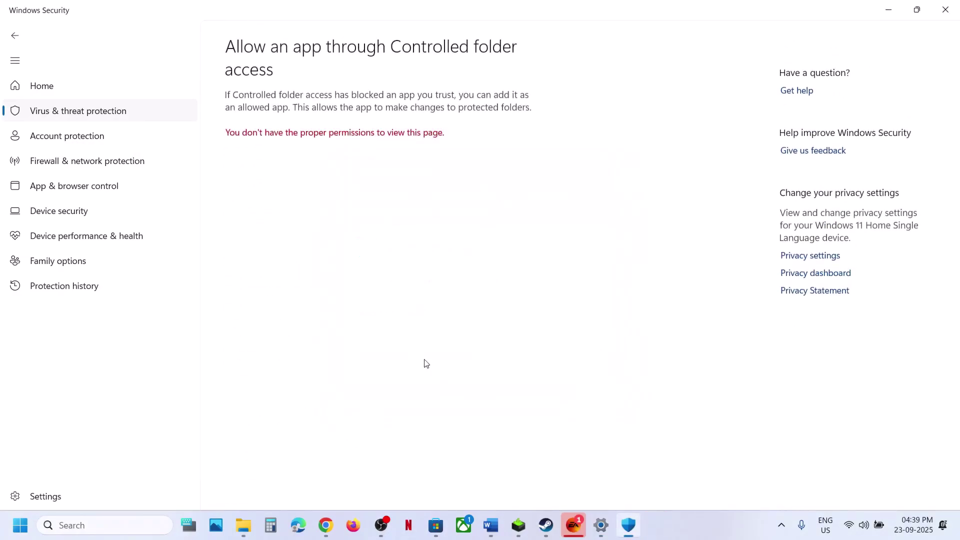
left_click(307, 58)
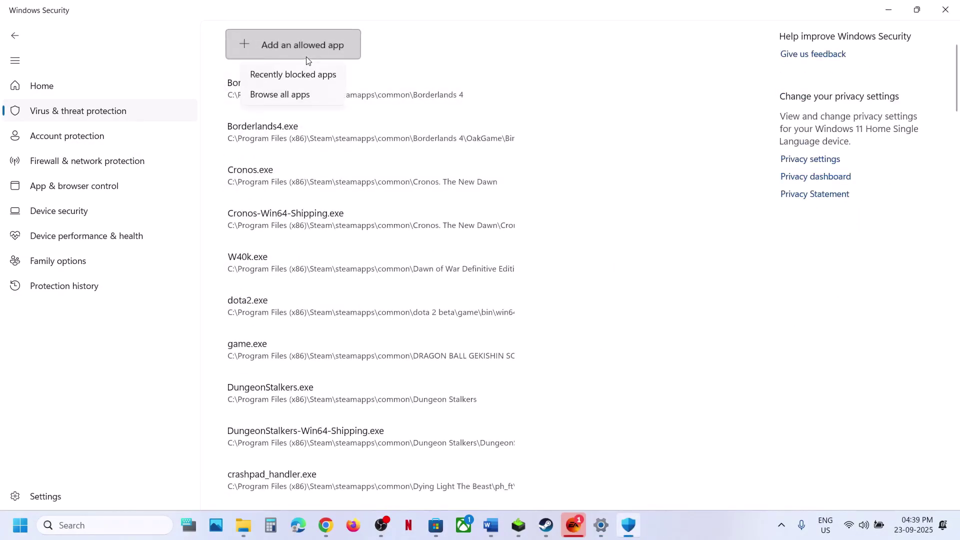
left_click(302, 98)
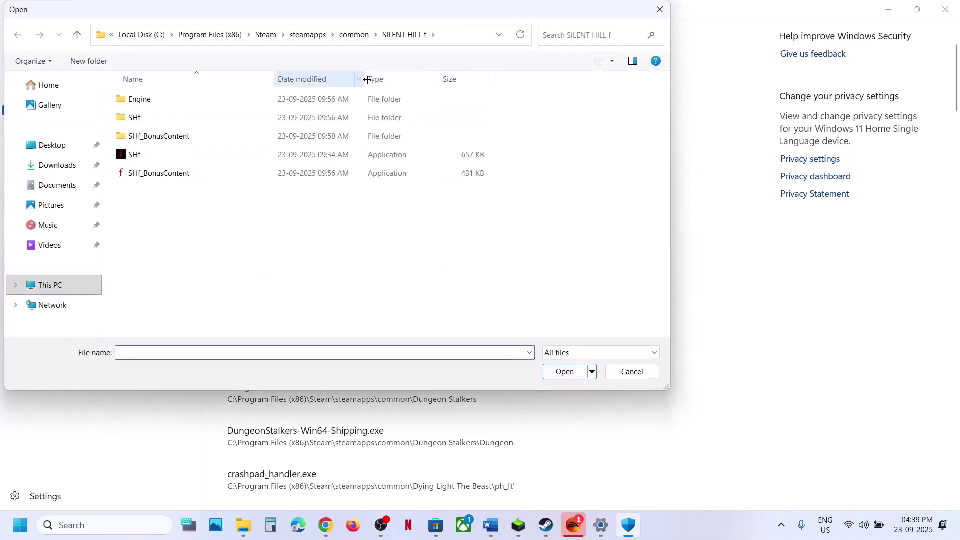
Step: Allow the Skate application from C:\Program Files\EA Games\Skate through Controlled folder access
left_click(354, 35)
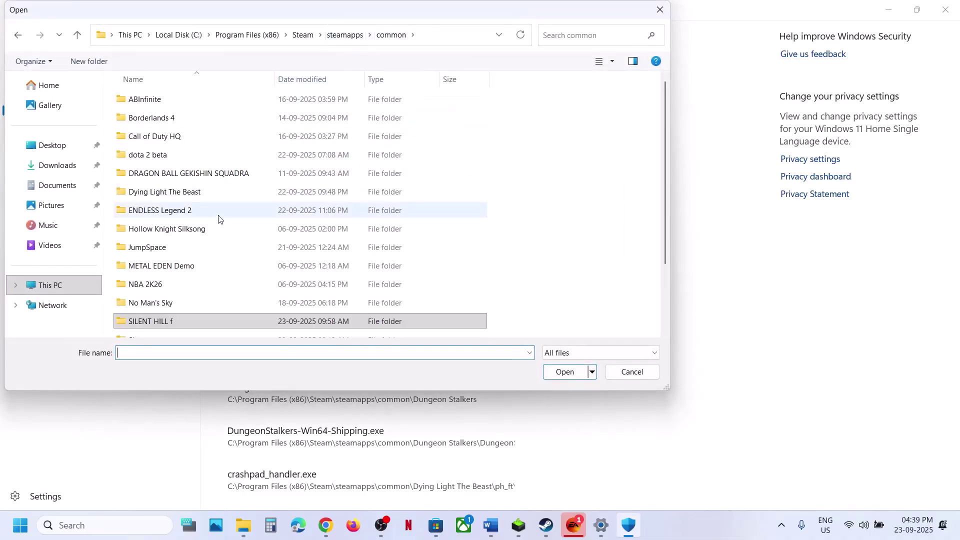
scroll(175, 250, "down", 2)
double_click(173, 255)
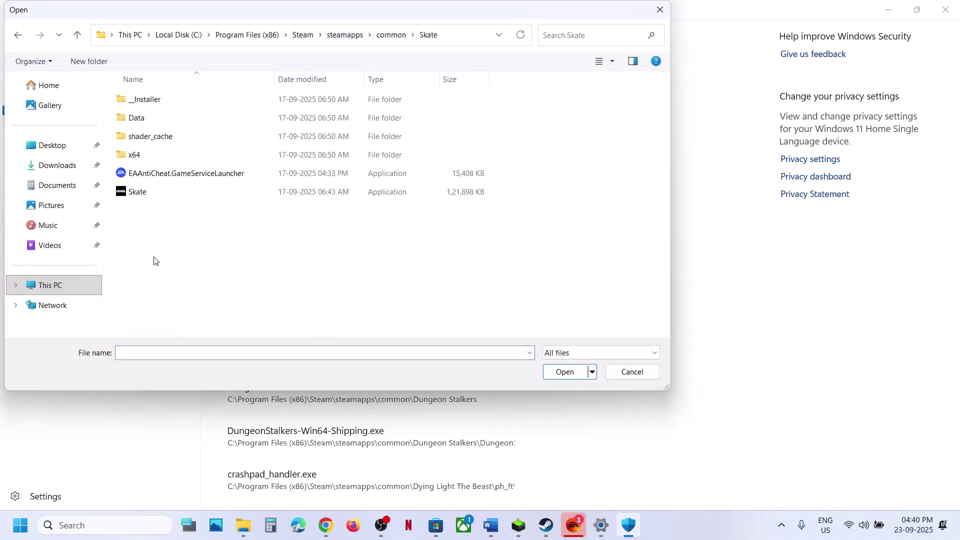
left_click(462, 35)
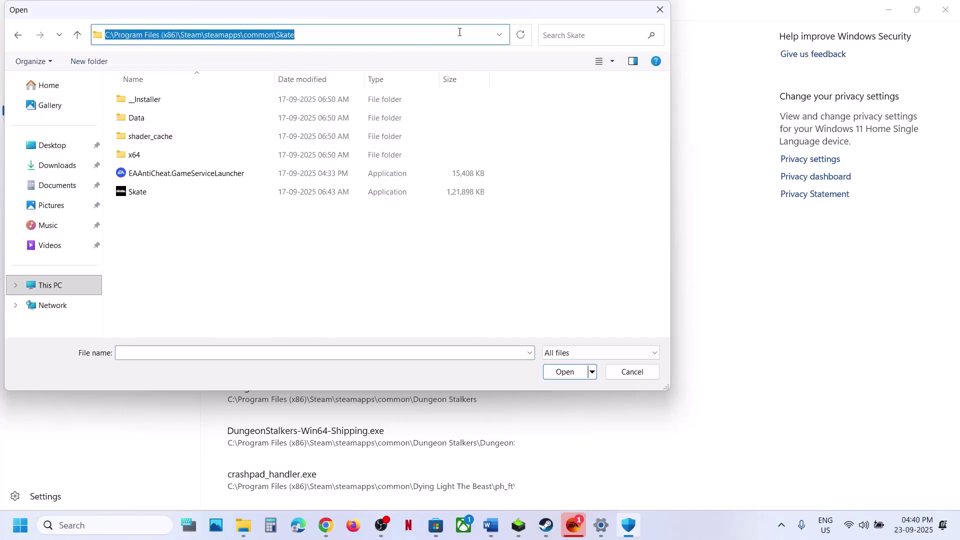
left_click(147, 194)
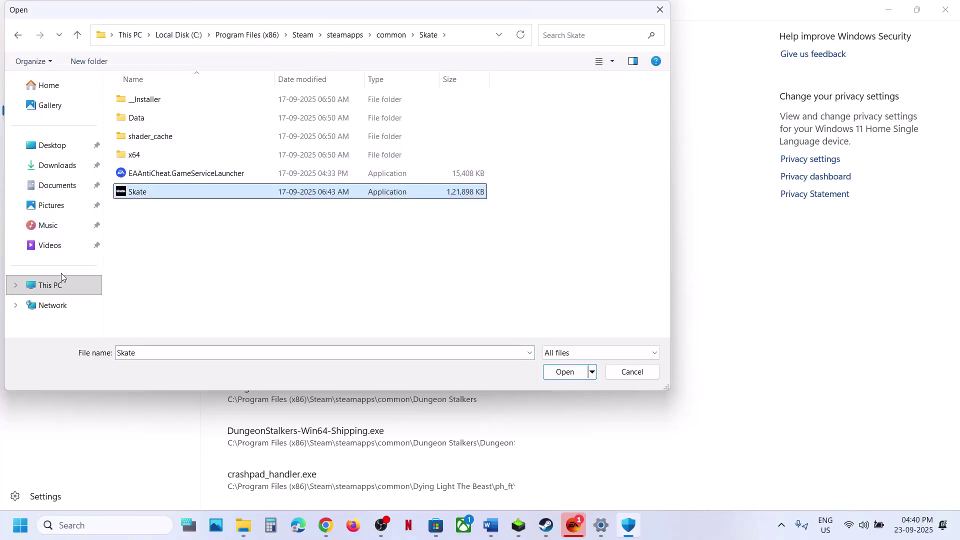
left_click(57, 286)
left_click(336, 94)
double_click(336, 94)
scroll(208, 199, "down", 1)
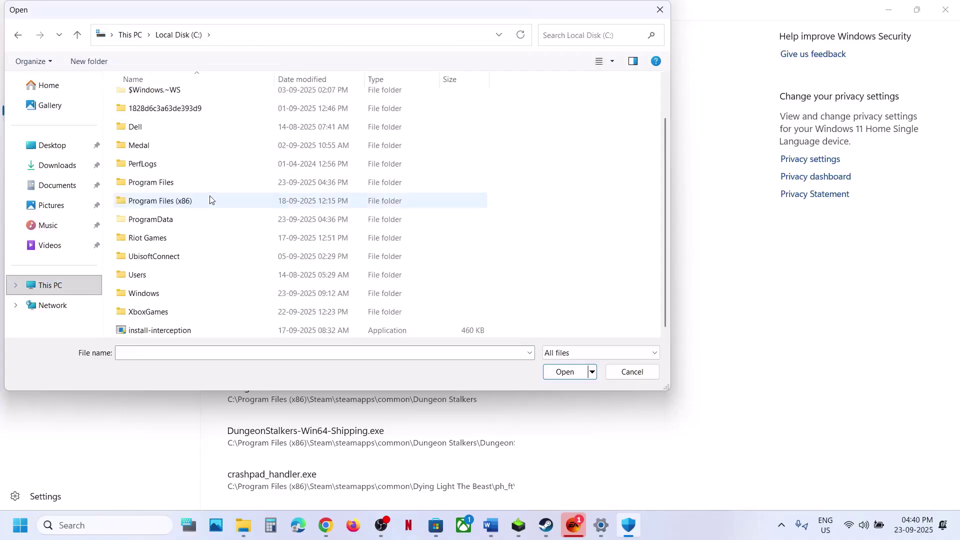
double_click(171, 183)
double_click(167, 264)
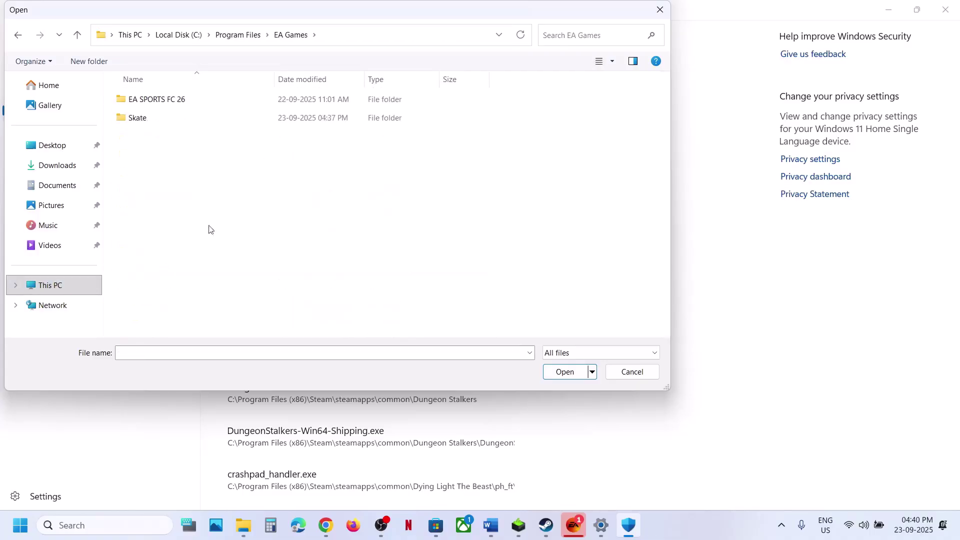
double_click(154, 120)
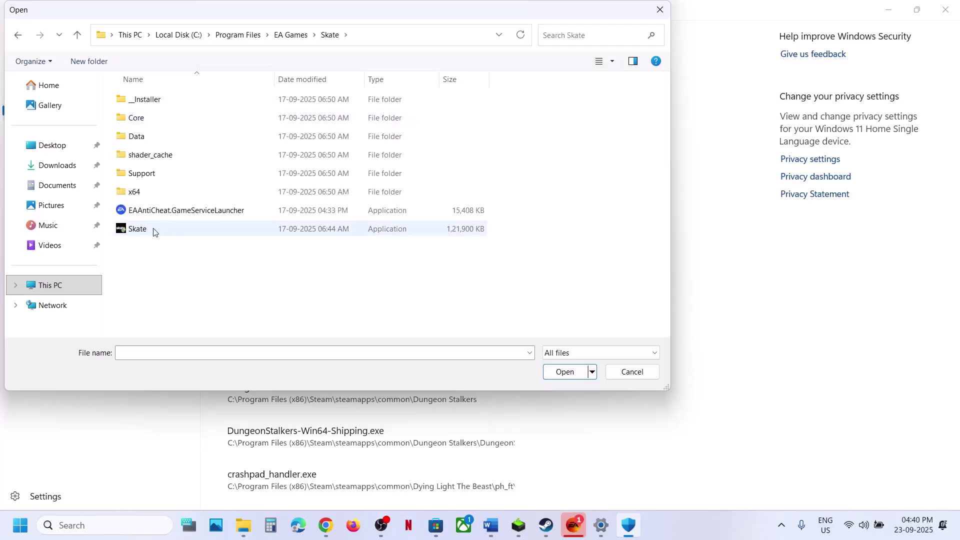
left_click(155, 229)
left_click(571, 376)
Step: Also allow the EAAntiCheat launcher and _Installer\EAAntiCheat\EAAntiCheat.Installer
left_click(278, 56)
left_click(276, 94)
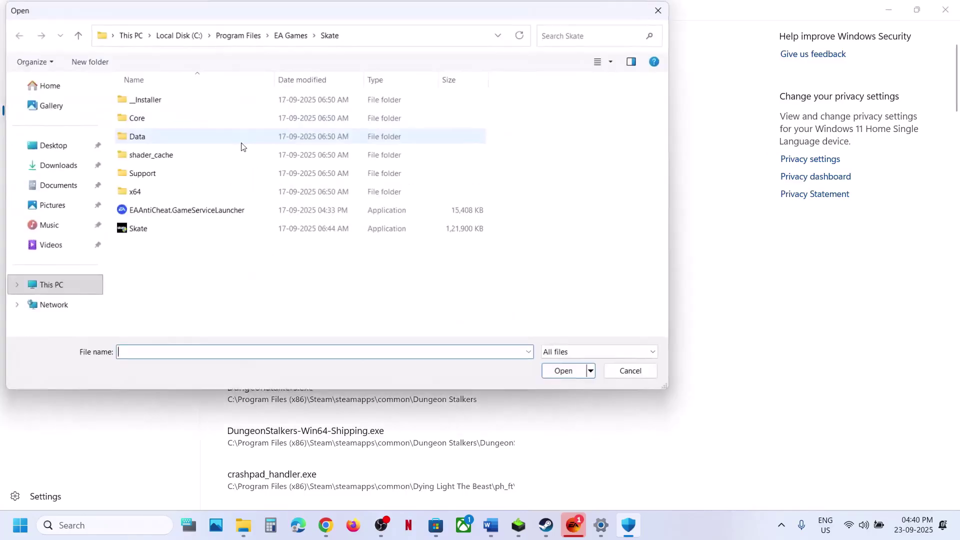
double_click(176, 211)
left_click(330, 47)
left_click(297, 92)
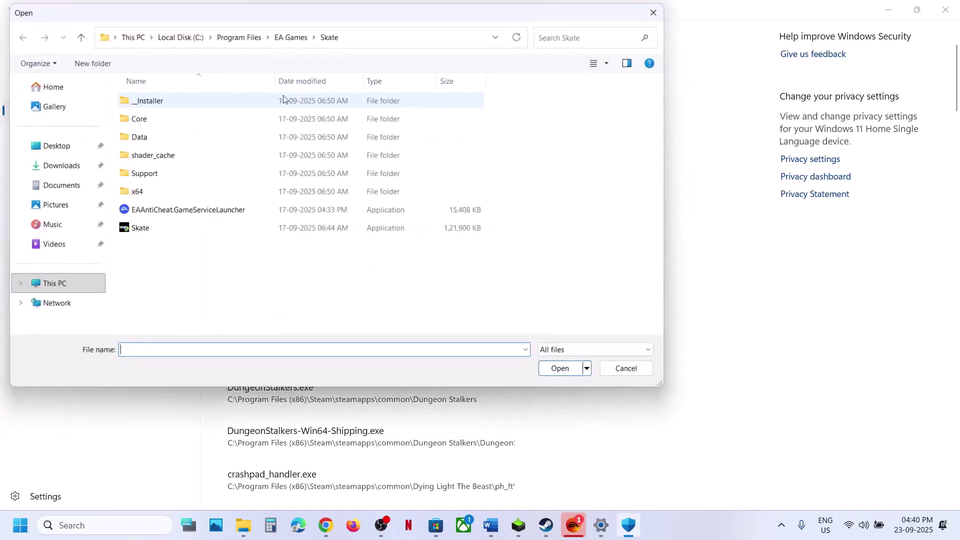
double_click(164, 102)
left_click(168, 103)
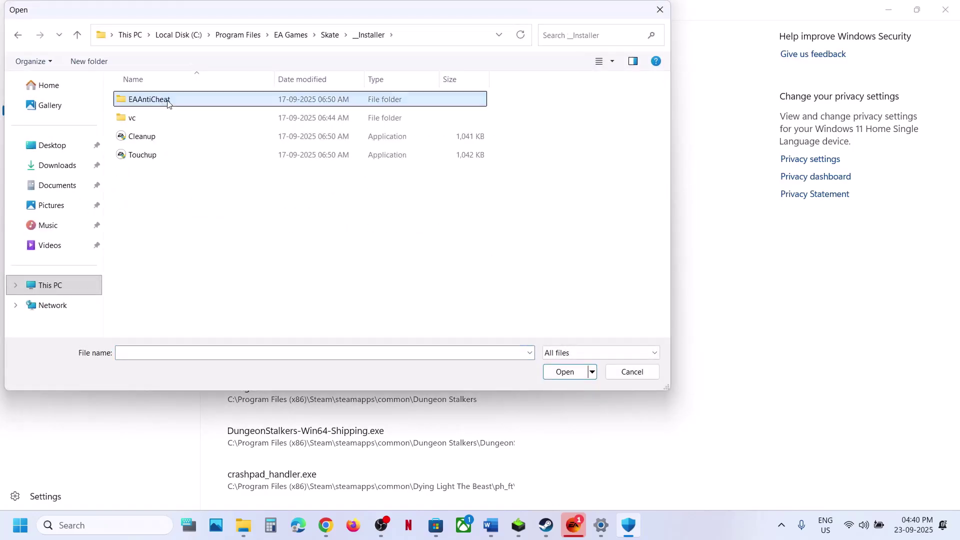
double_click(168, 102)
left_click(189, 107)
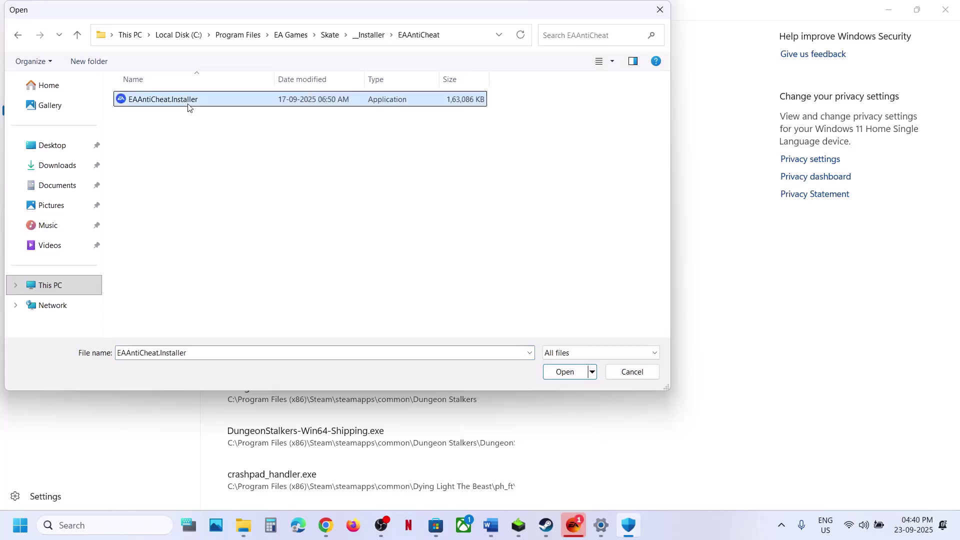
left_click(565, 372)
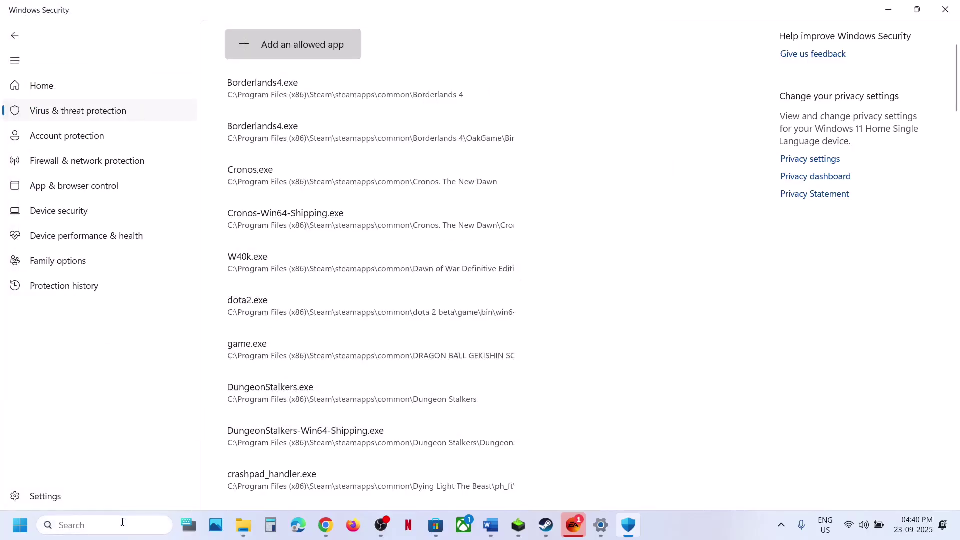
left_click(122, 524)
Step: Unlock Windows Defender Firewall's allowed apps and browse for an app, then cancel and close
type("control")
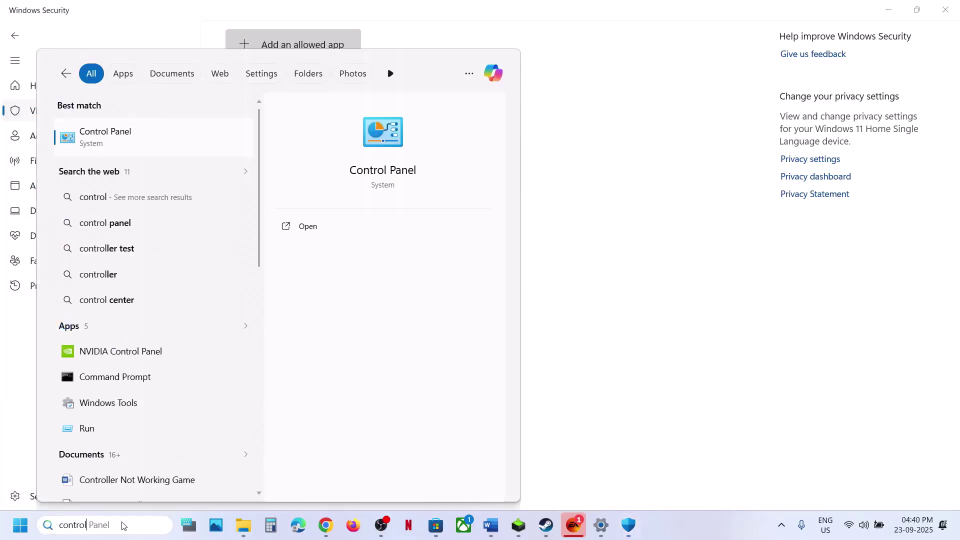
key("Return")
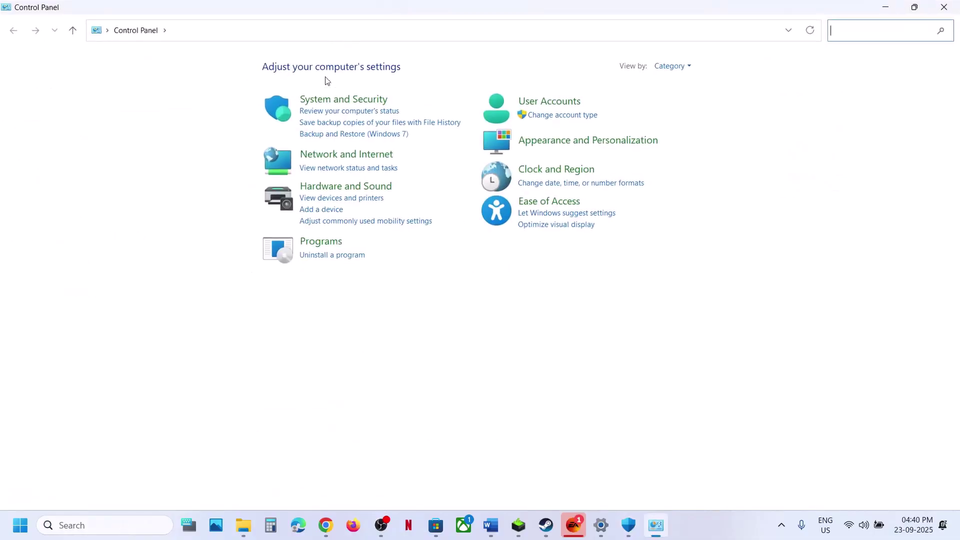
left_click(321, 102)
left_click(232, 108)
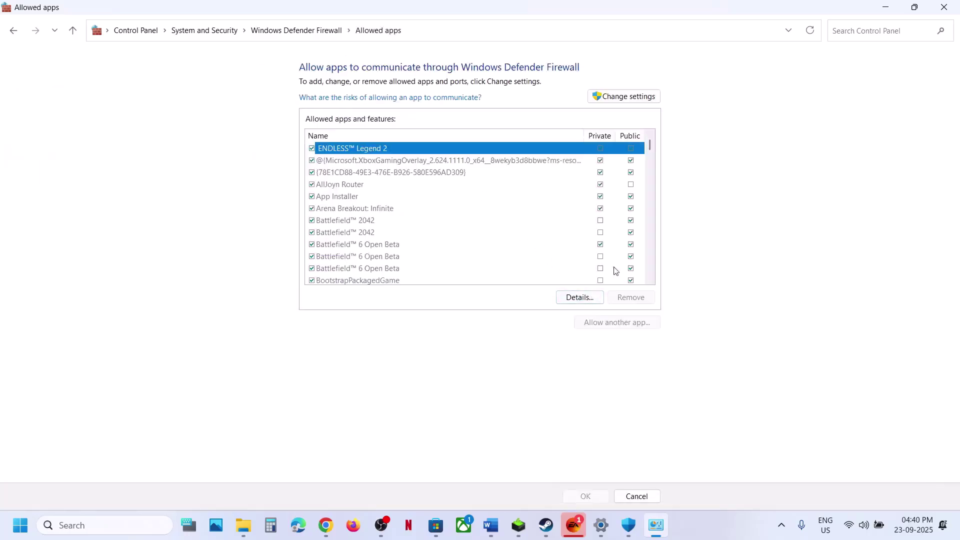
left_click(623, 98)
left_click(622, 323)
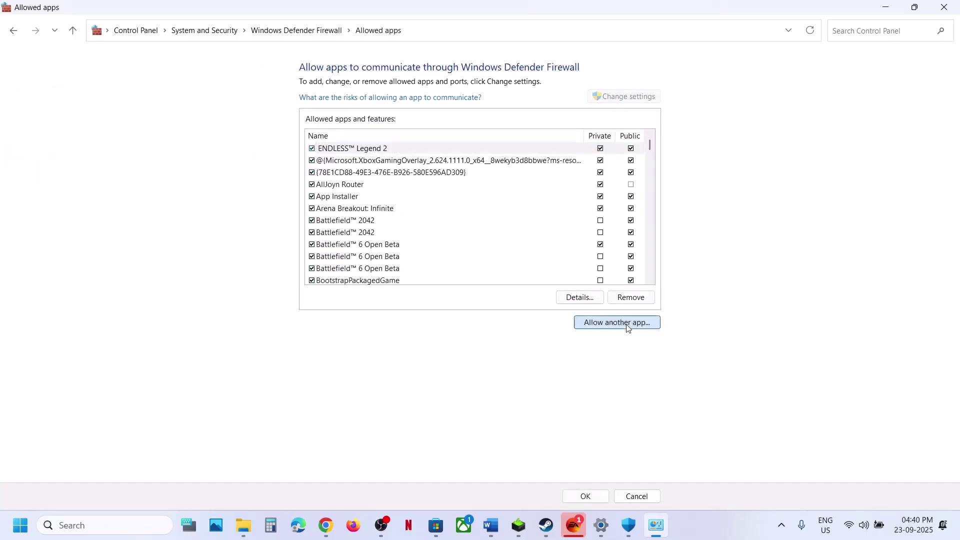
left_click(564, 321)
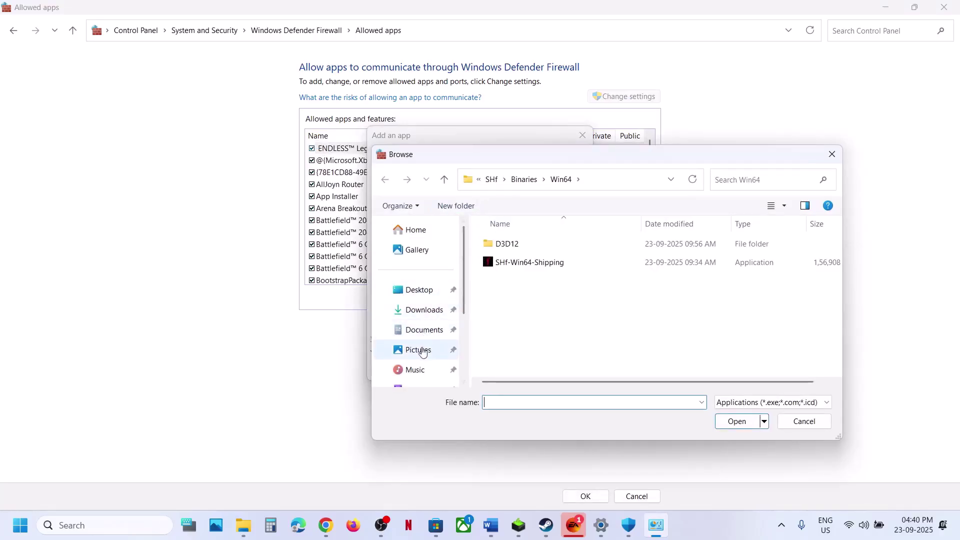
scroll(421, 358, "down", 3)
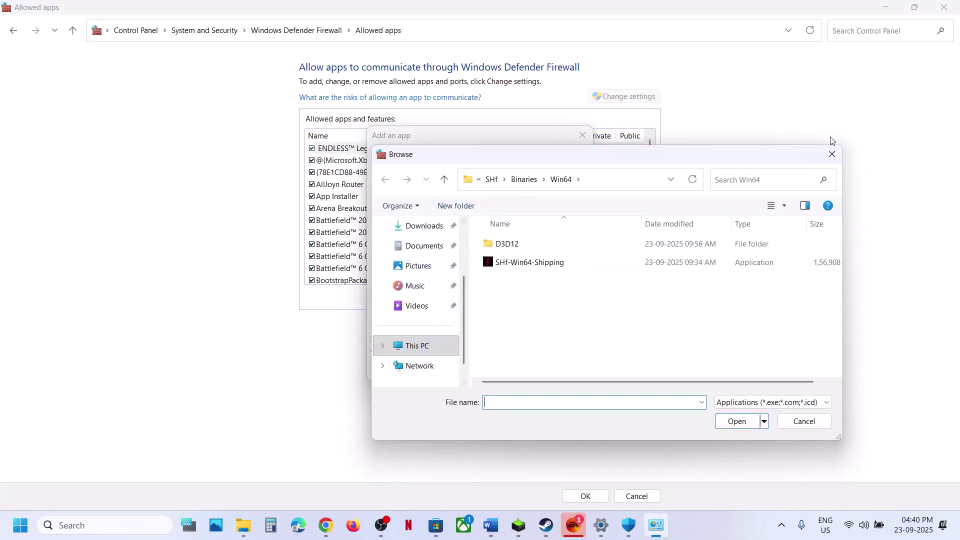
left_click(832, 154)
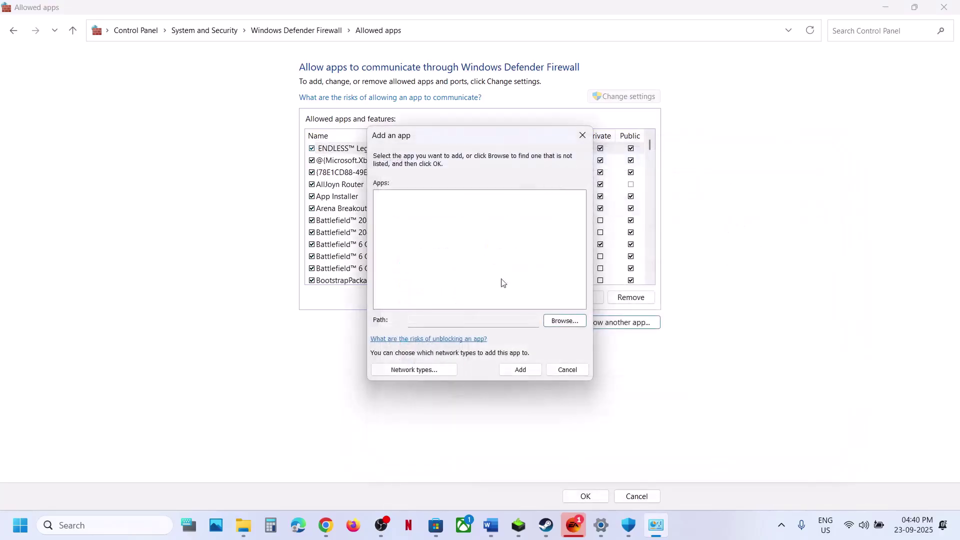
left_click(583, 135)
left_click(944, 7)
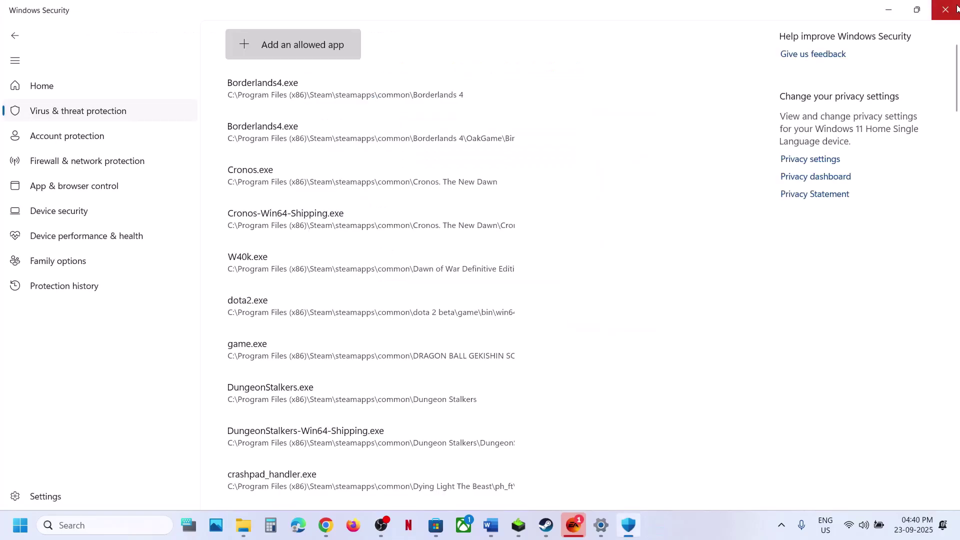
left_click(947, 7)
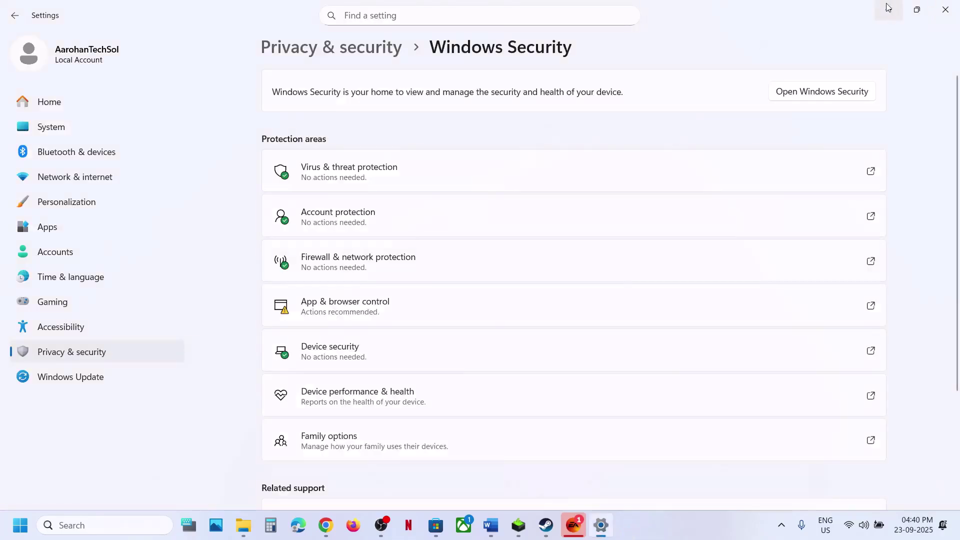
Step: Close Settings and read Step 10's power-cycle instructions in the Word guide
left_click(945, 9)
scroll(398, 270, "down", 3)
scroll(398, 270, "down", 2)
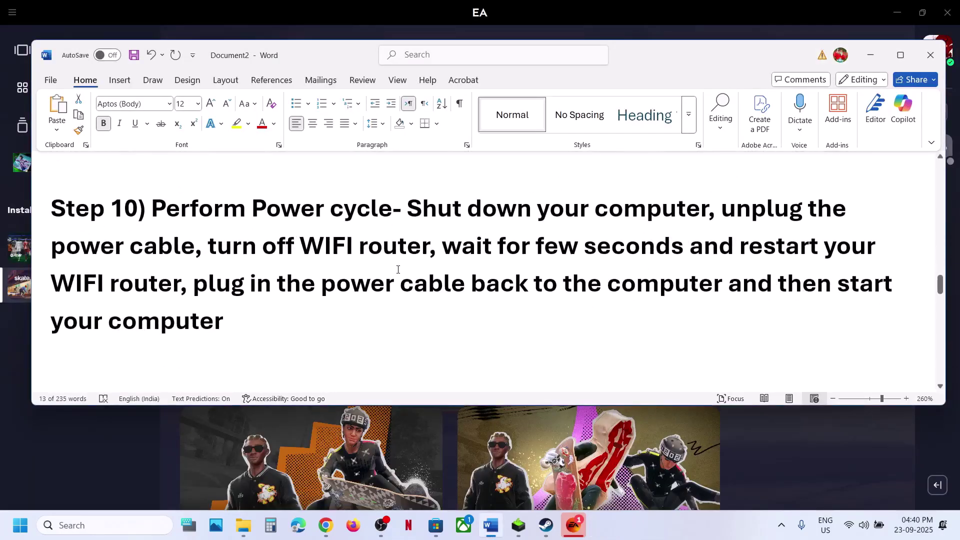
left_click_drag(410, 208, 807, 210)
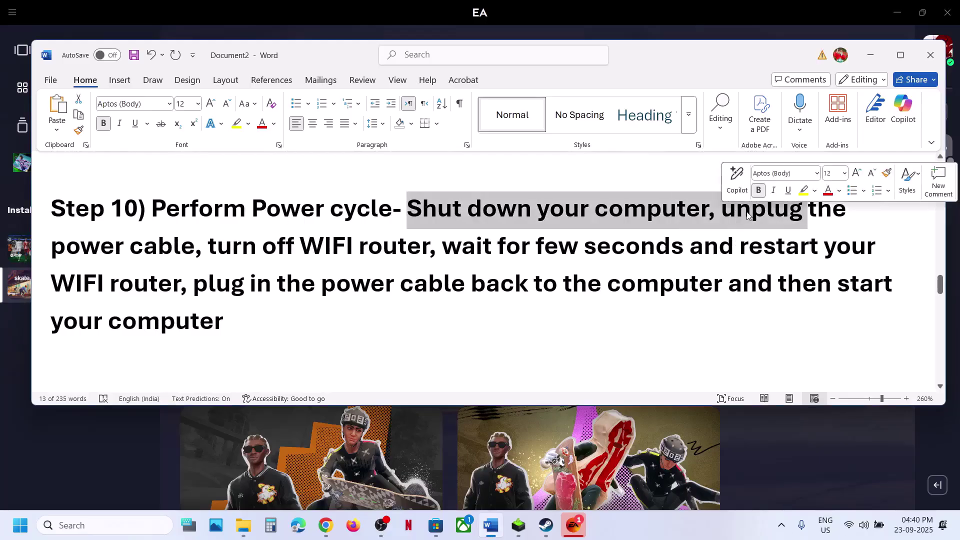
left_click_drag(72, 246, 320, 313)
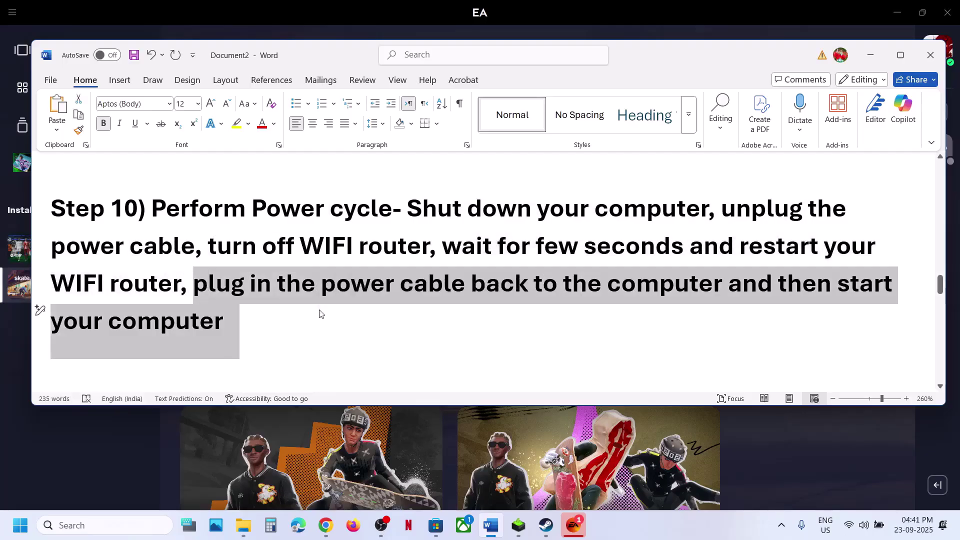
left_click(320, 313)
Step: Scroll to Step 11's ipconfig commands and search Windows for cmd
scroll(320, 313, "down", 5)
scroll(320, 312, "up", 2)
scroll(321, 310, "down", 2)
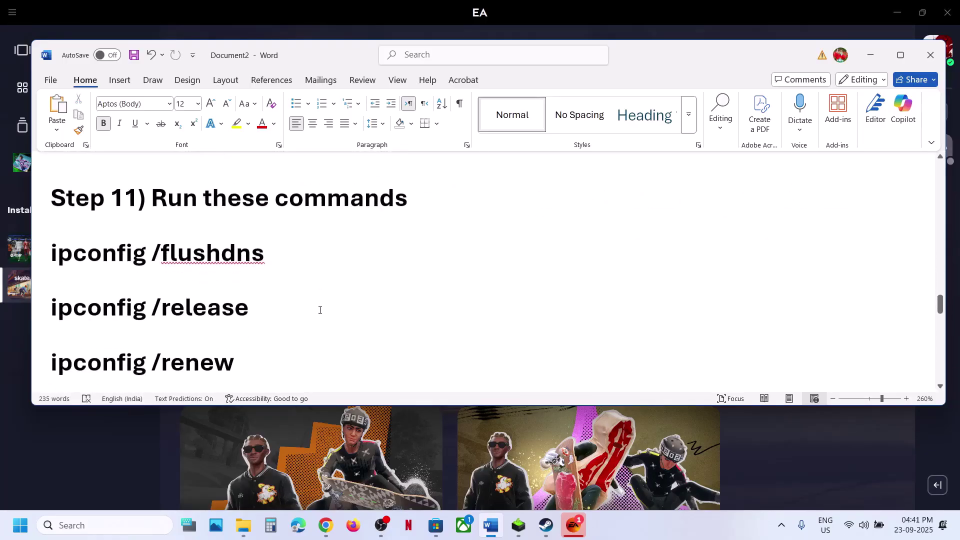
left_click(132, 525)
type("cmd")
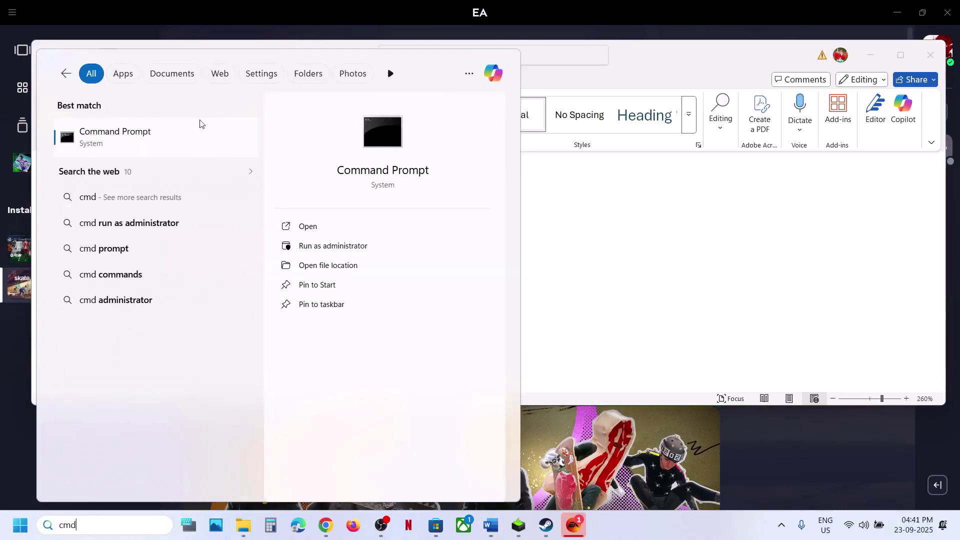
Step: Launch Command Prompt as administrator and run ipconfig /flushdns copied from the guide
right_click(168, 149)
left_click(235, 163)
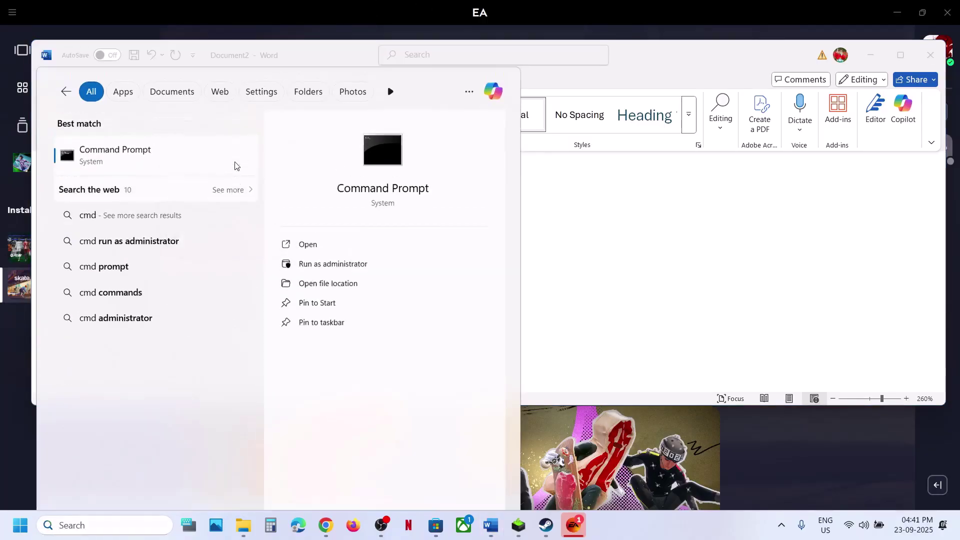
left_click(416, 363)
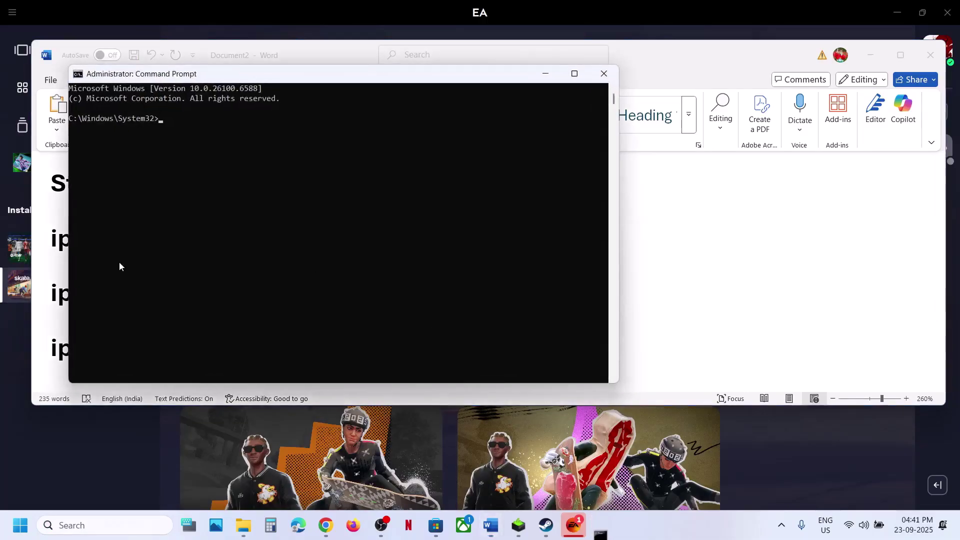
left_click(64, 249)
left_click_drag(265, 238, 37, 230)
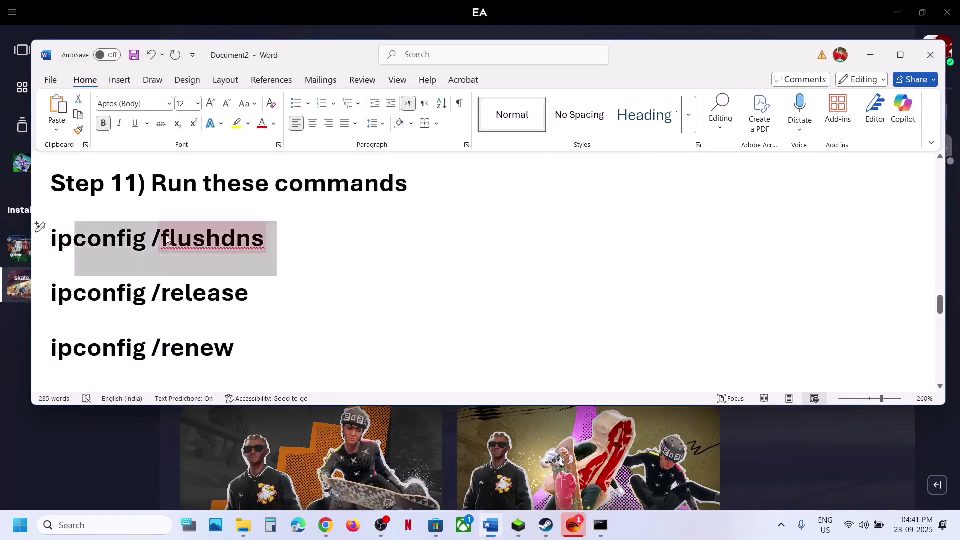
key("ctrl+c")
key("alt+Tab")
key("ctrl+v")
key("Return")
key("alt+Tab")
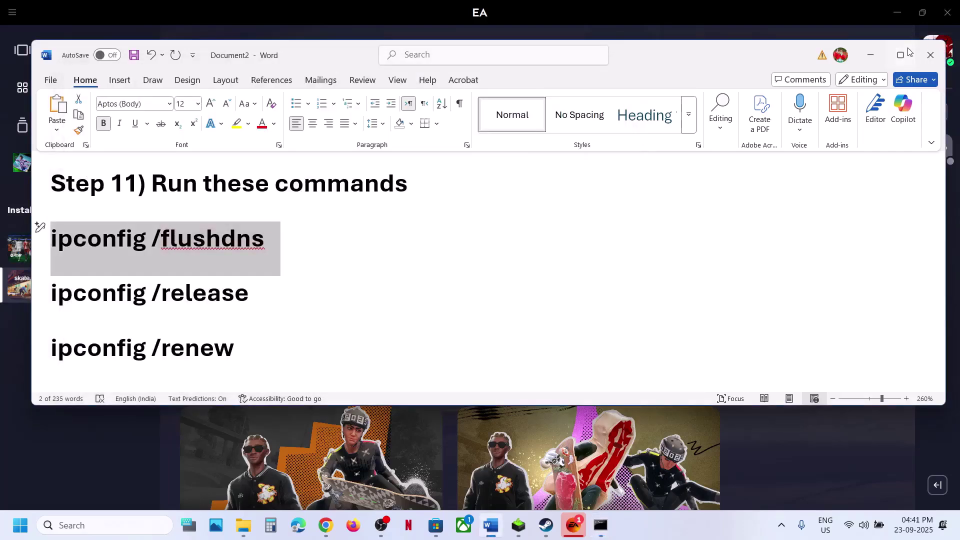
key("super+Up")
Step: Run ipconfig /release and ipconfig /renew copied from the Word guide
triple_click(181, 250)
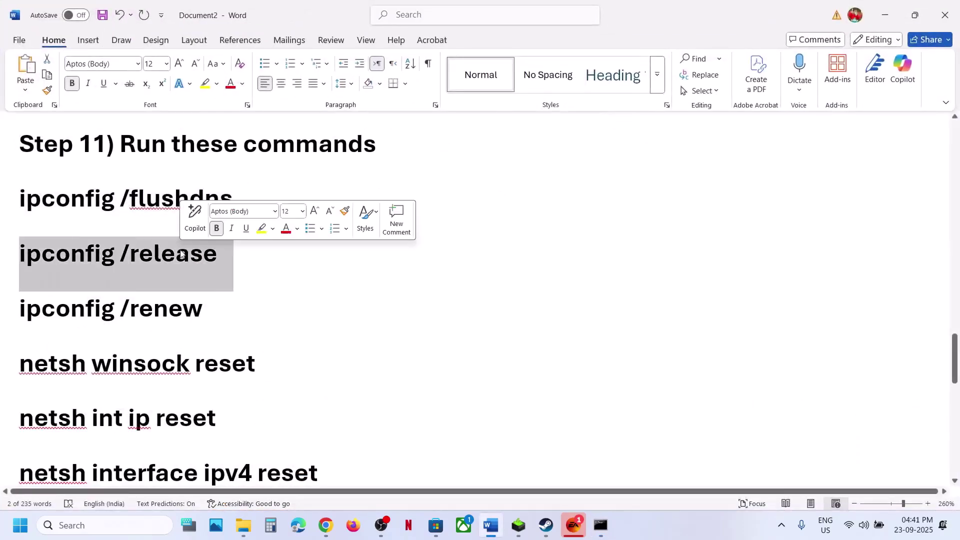
key("ctrl+c")
key("alt+Tab")
key("ctrl+v")
key("Return")
key("alt+Tab")
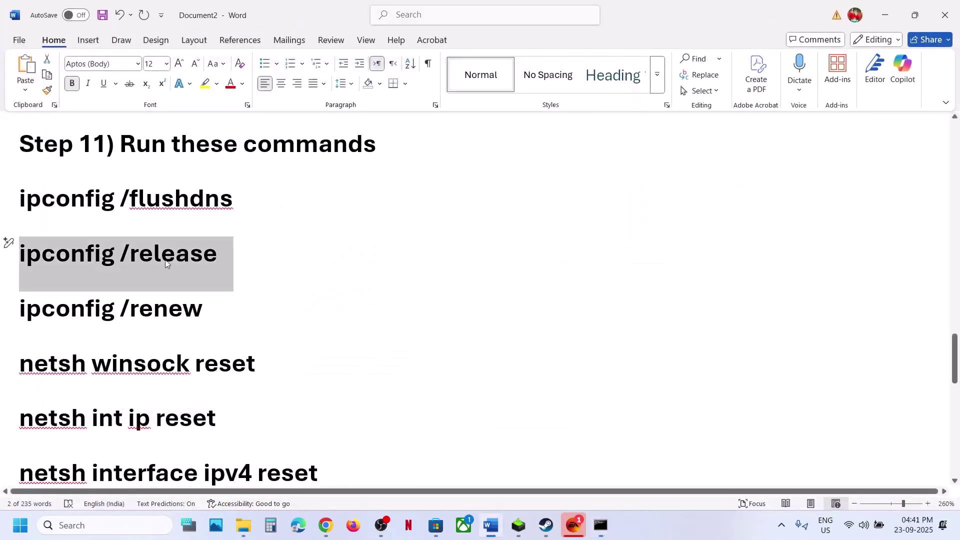
left_click(146, 300)
triple_click(146, 300)
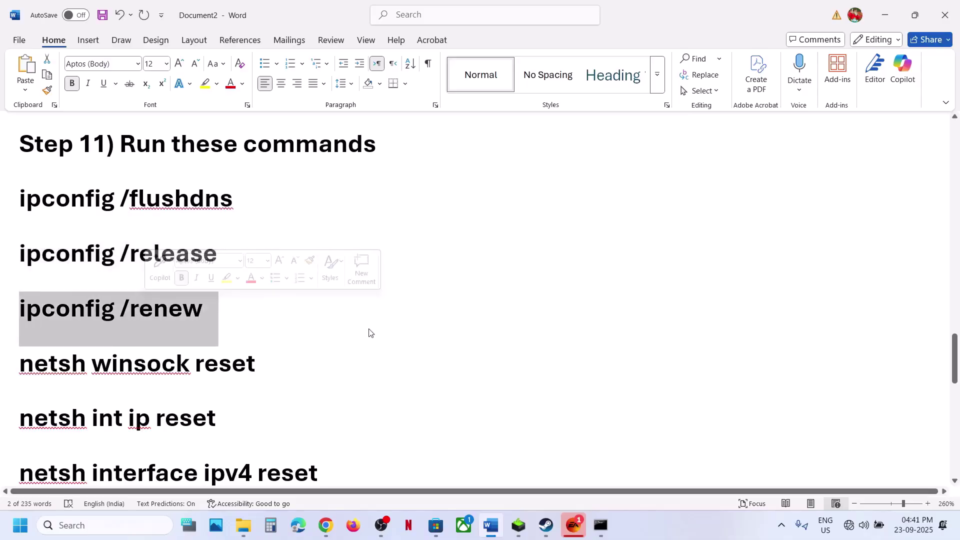
key("ctrl+c")
key("alt+Tab")
key("ctrl+v")
key("Return")
key("alt+Tab")
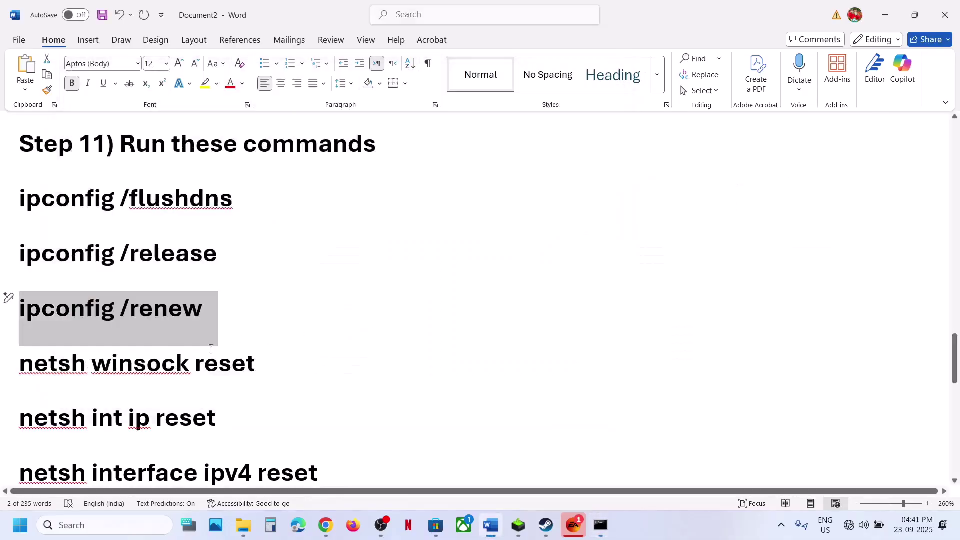
Step: Run netsh winsock reset and netsh int ip reset from the guide
triple_click(200, 361)
key("ctrl+c")
key("alt+Tab")
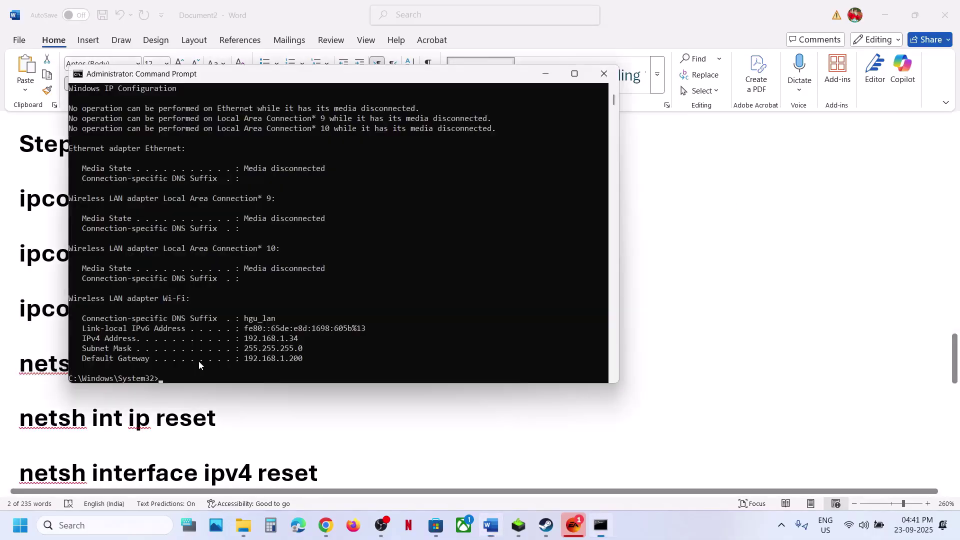
key("ctrl+v")
key("Return")
key("alt+Tab")
scroll(195, 249, "down", 3)
triple_click(187, 261)
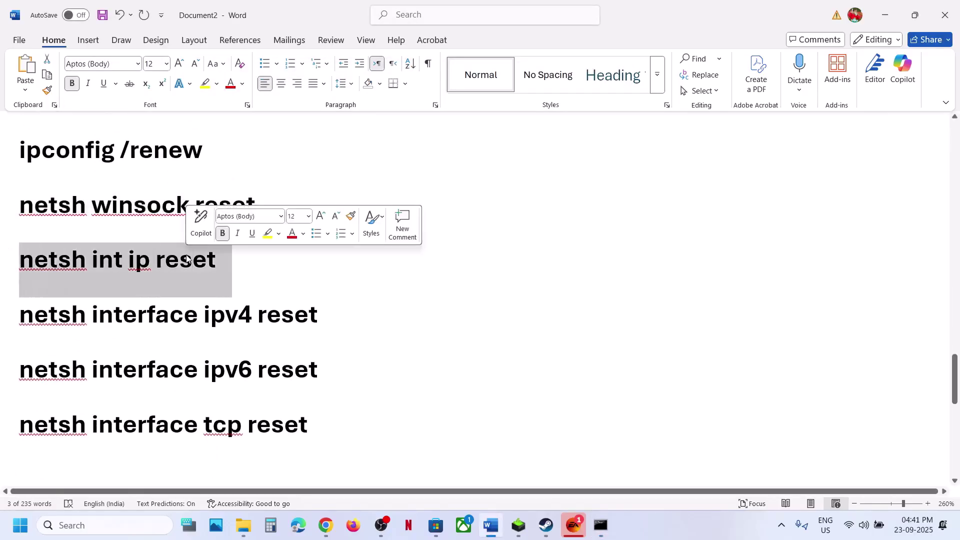
key("ctrl+c")
key("alt+Tab")
key("ctrl+v")
key("Return")
key("alt+Tab")
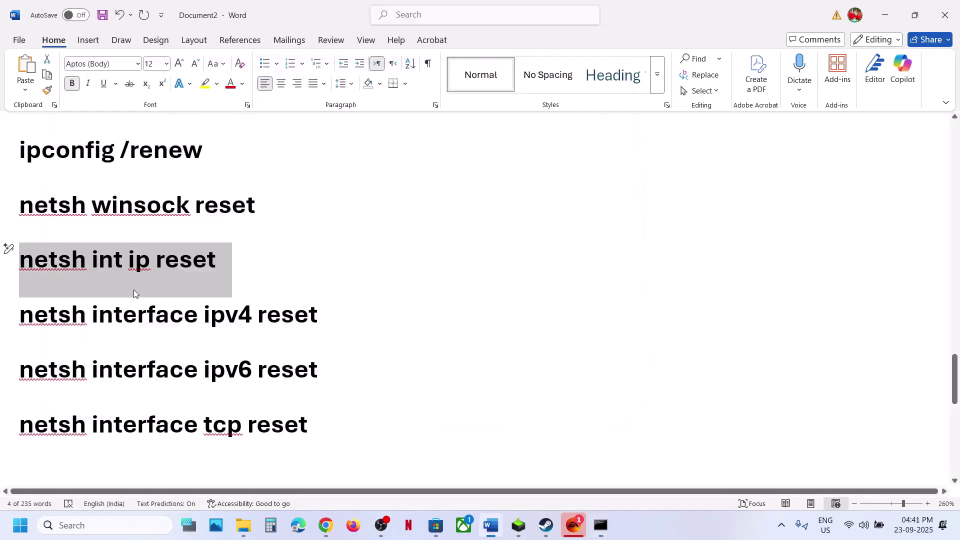
Step: Run the netsh interface ipv4, ipv6 and tcp resets, with TCP reporting OK
triple_click(125, 313)
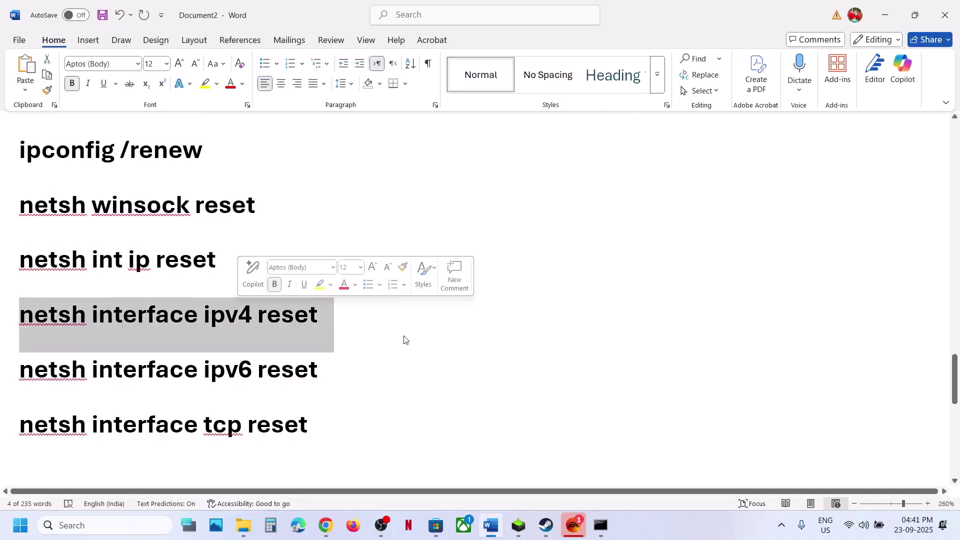
key("ctrl+c")
key("alt+Tab")
key("ctrl+v")
key("Return")
key("alt+Tab")
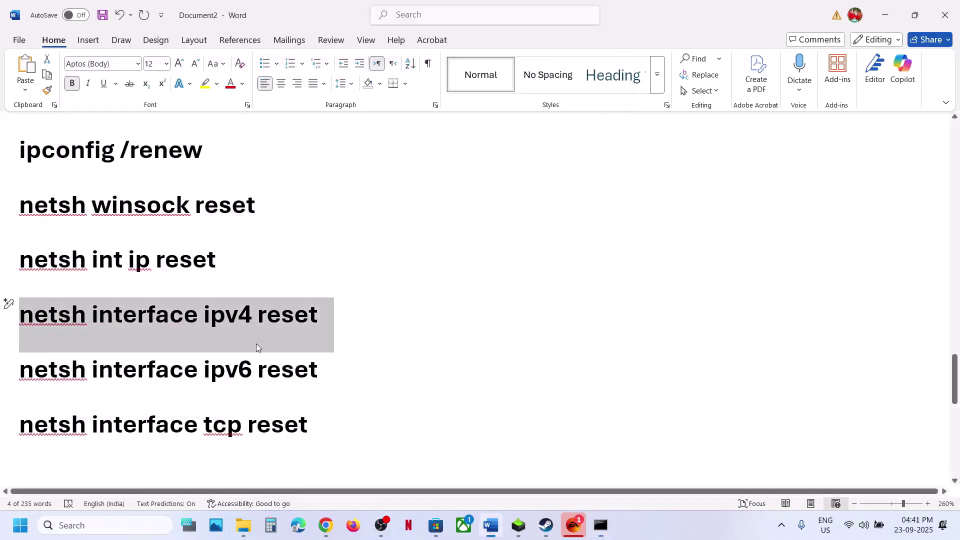
triple_click(214, 370)
key("ctrl+c")
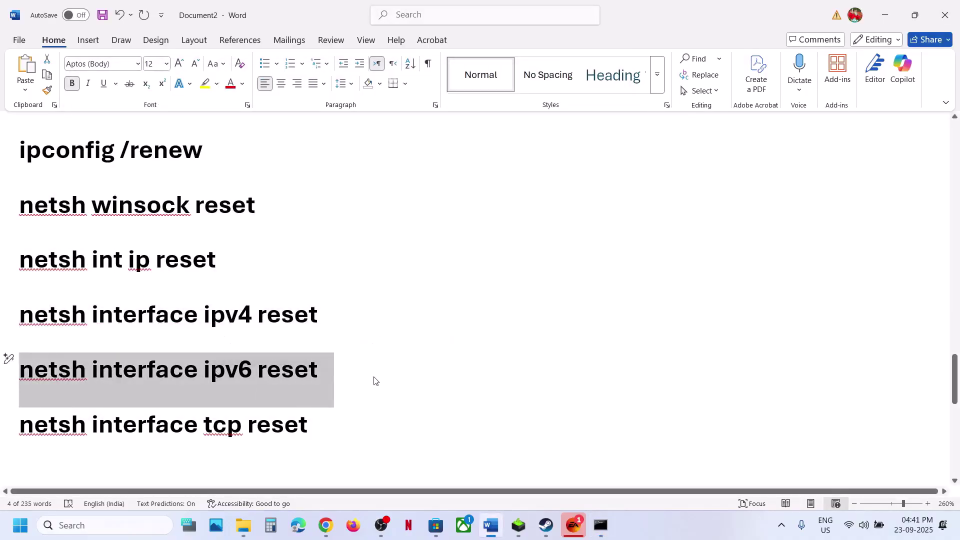
key("alt+Tab")
key("alt+Tab")
triple_click(197, 433)
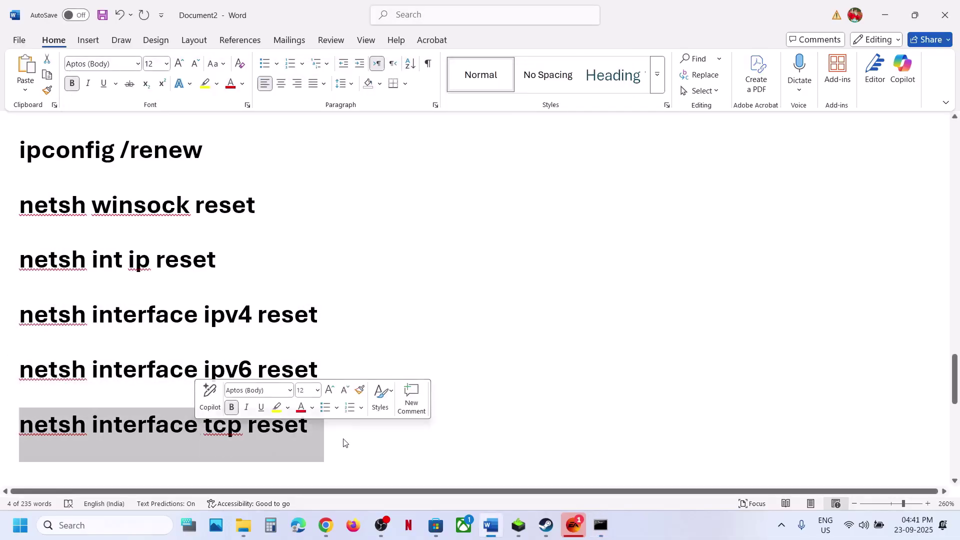
key("ctrl+c")
key("alt+Tab")
key("ctrl+v")
key("Return")
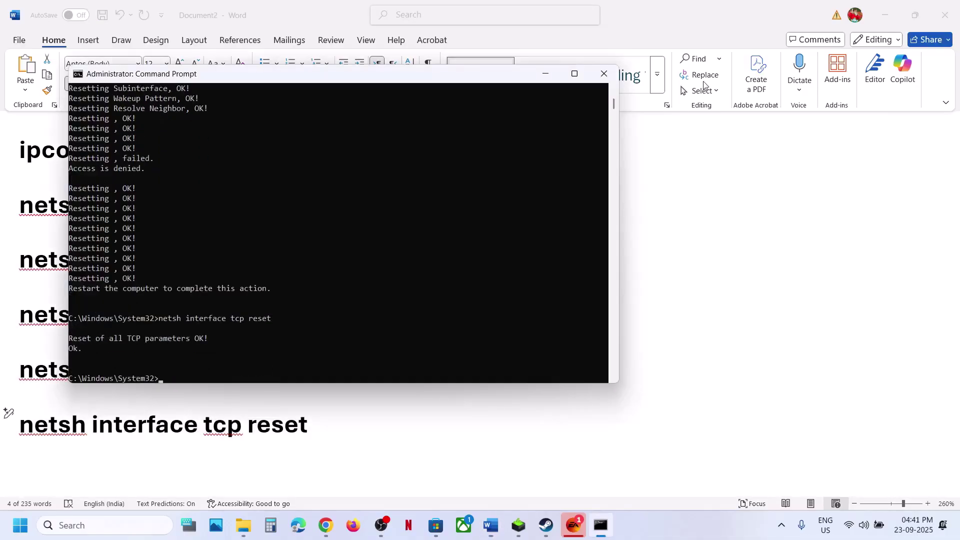
Step: Close Command Prompt without restarting and highlight Step 12's Google DNS Server heading
left_click(604, 76)
key("super")
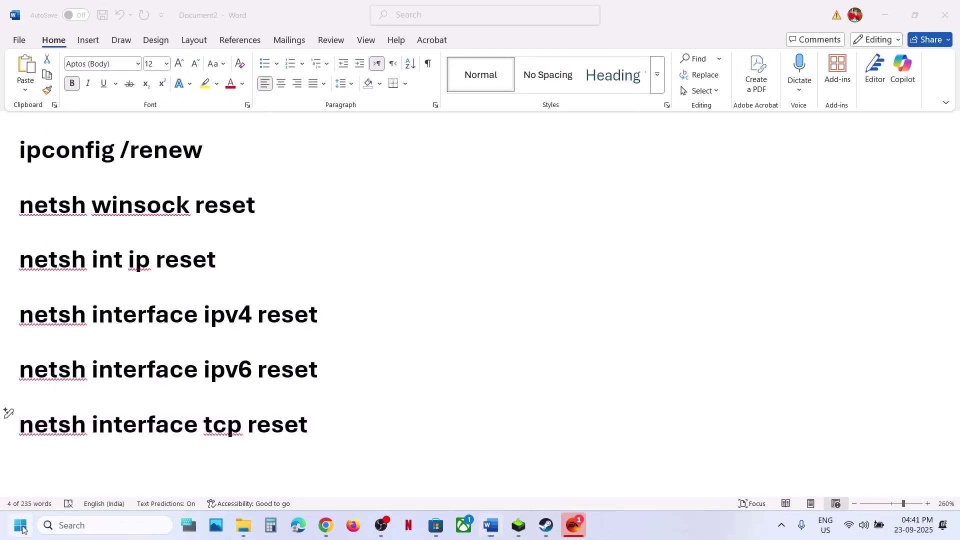
left_click(364, 482)
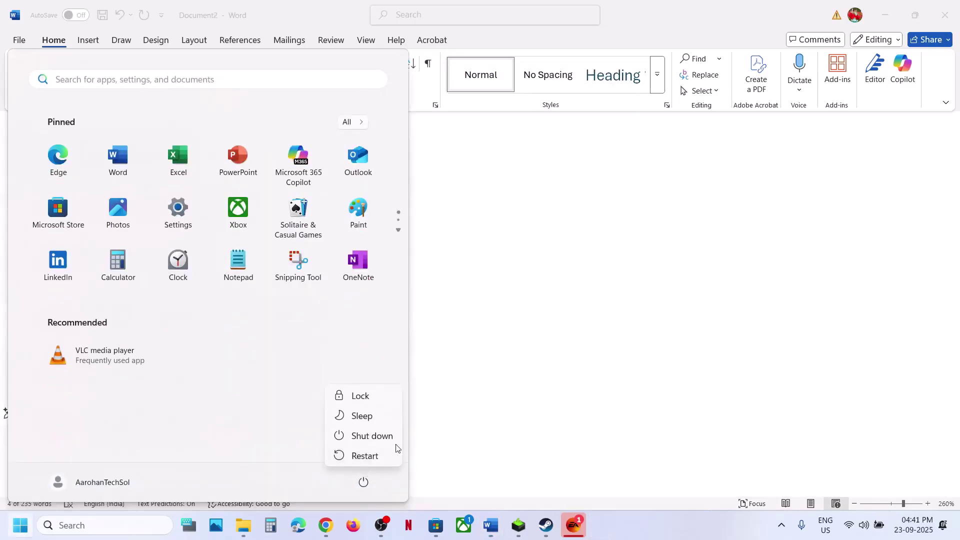
left_click(480, 409)
scroll(481, 404, "down", 4)
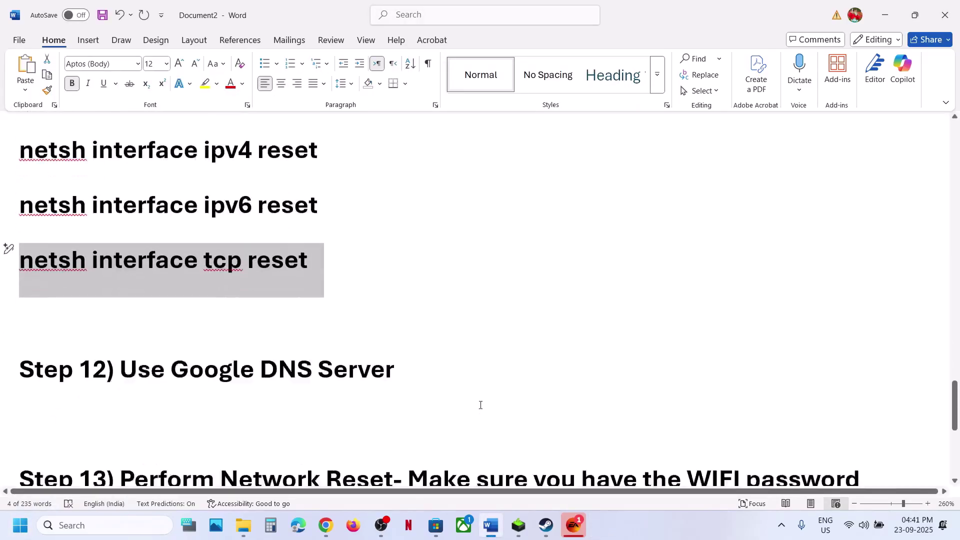
scroll(481, 403, "up", 1)
left_click_drag(172, 403, 388, 400)
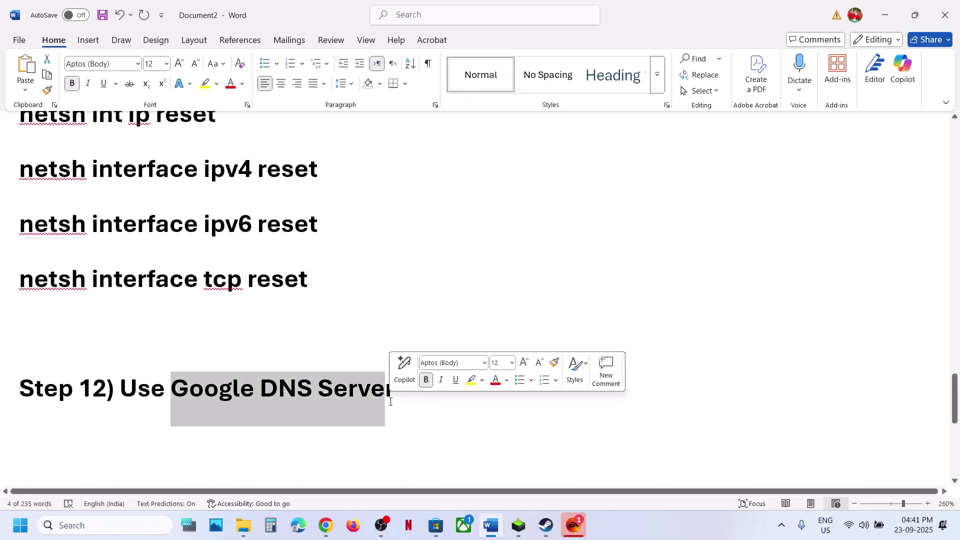
Step: Launch Control Panel and go to Network and Sharing Center
left_click(124, 521)
type("control")
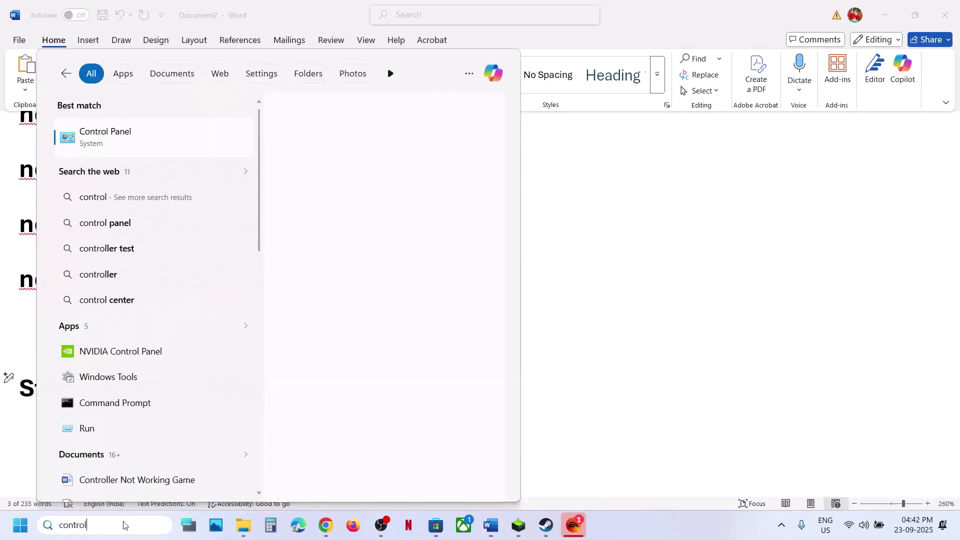
key("Return")
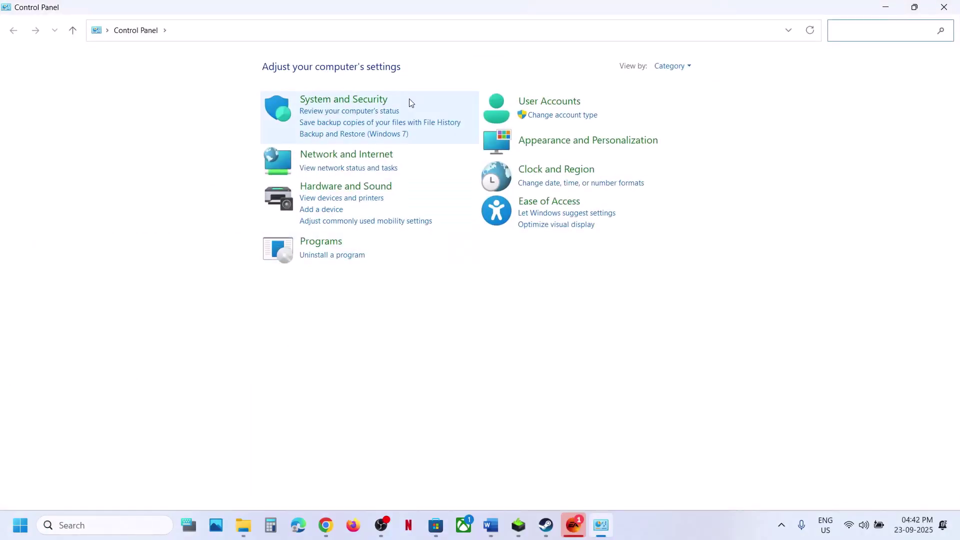
left_click(351, 160)
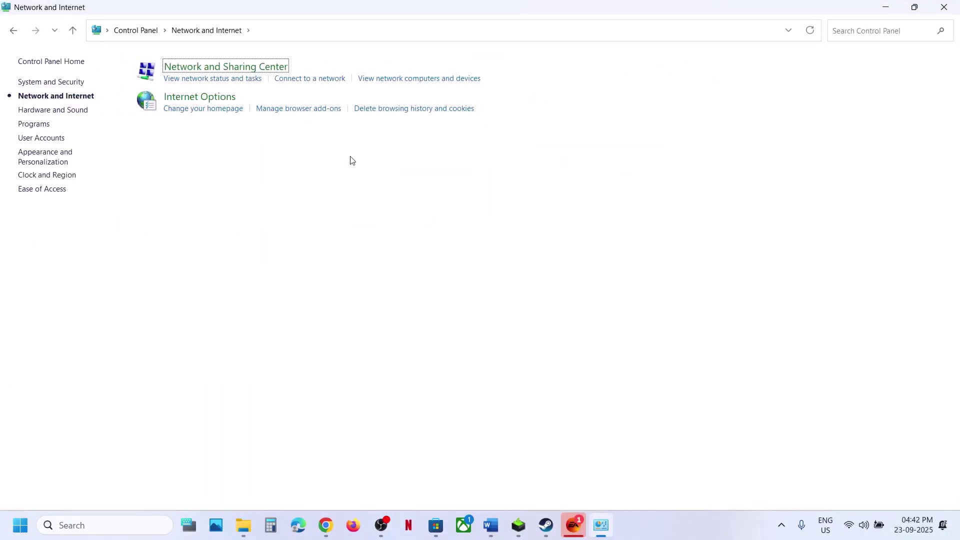
left_click(219, 68)
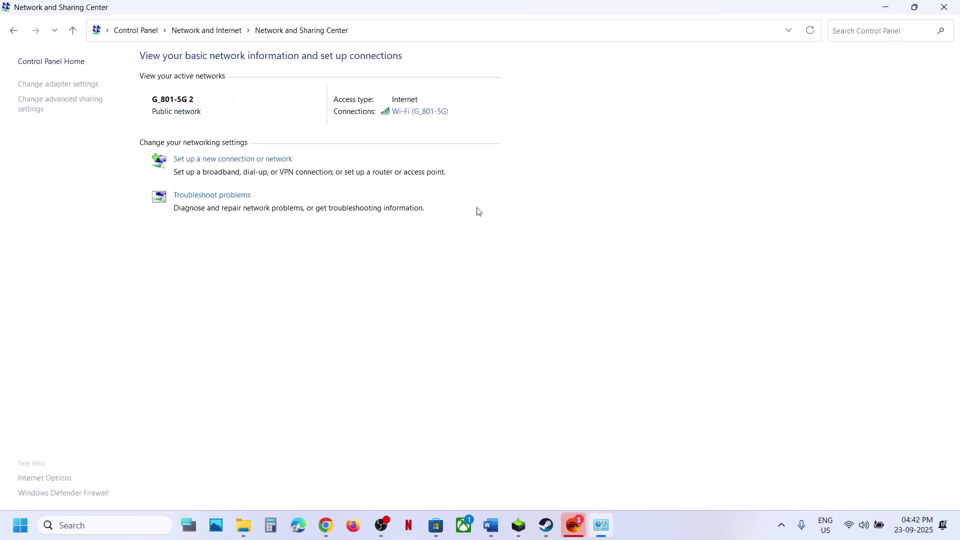
Step: Set the Wi-Fi IPv4 DNS servers to 8.8.8.8 and 8.8.4.4 with validation, then close the dialogs
left_click(414, 112)
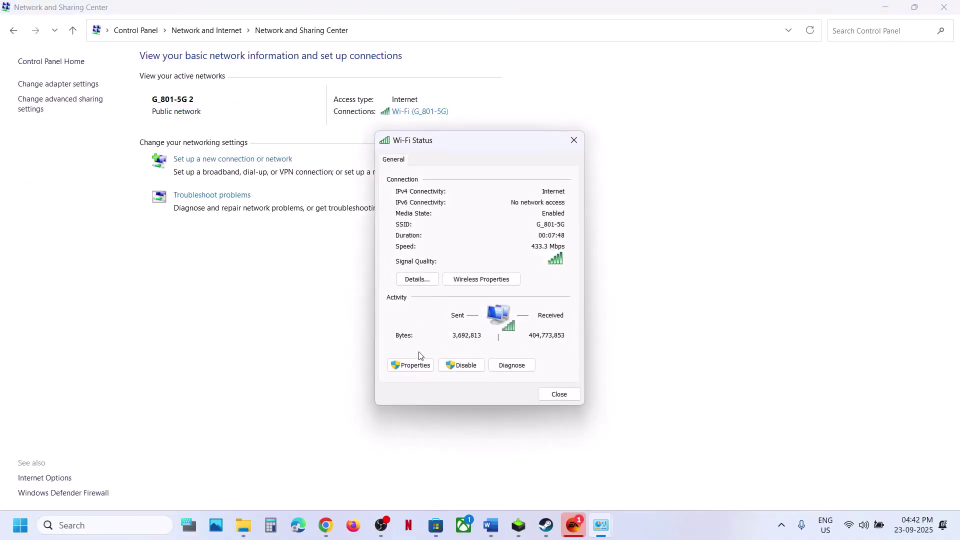
left_click(415, 364)
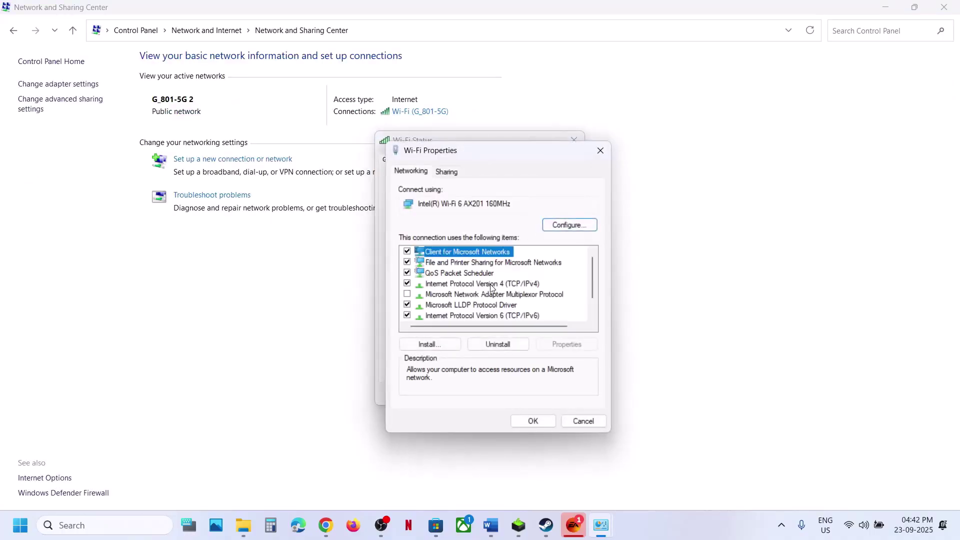
left_click(477, 284)
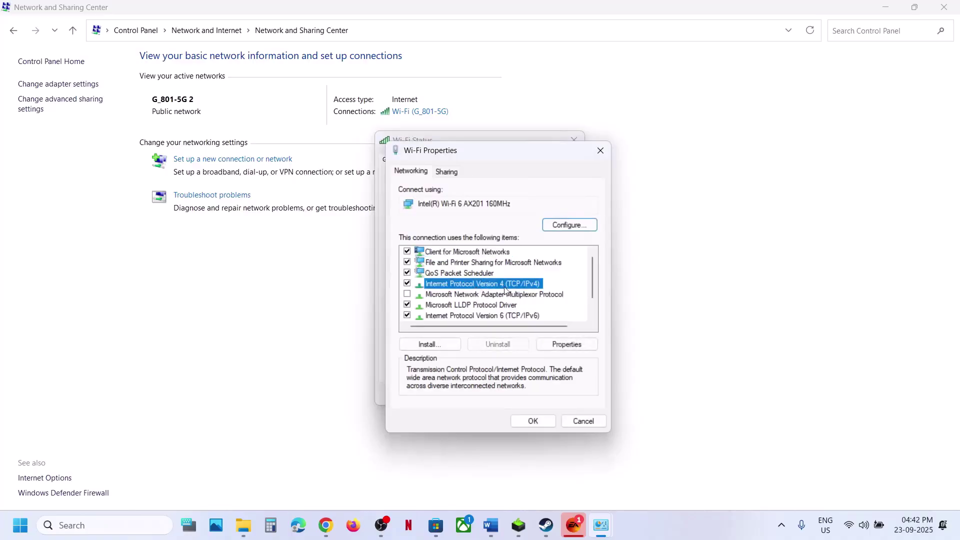
left_click(569, 344)
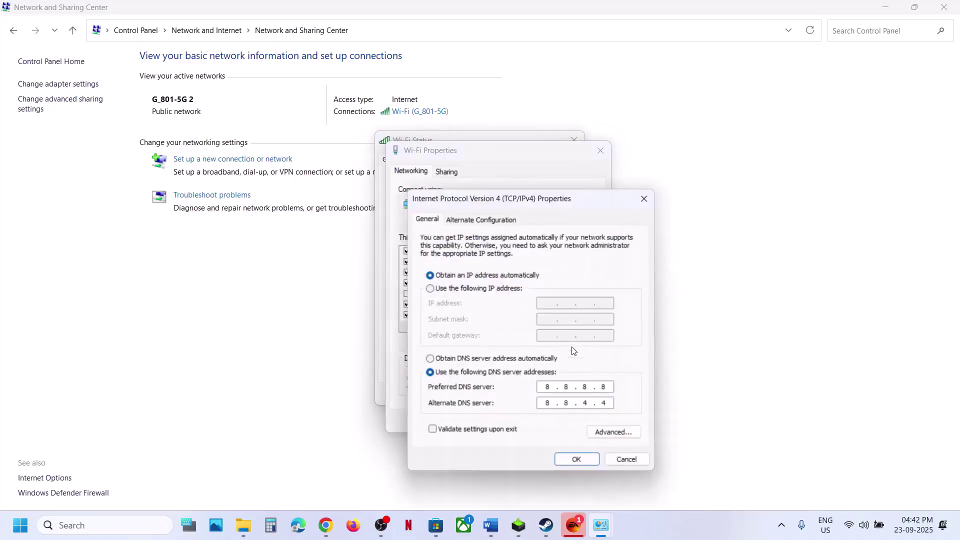
left_click(433, 376)
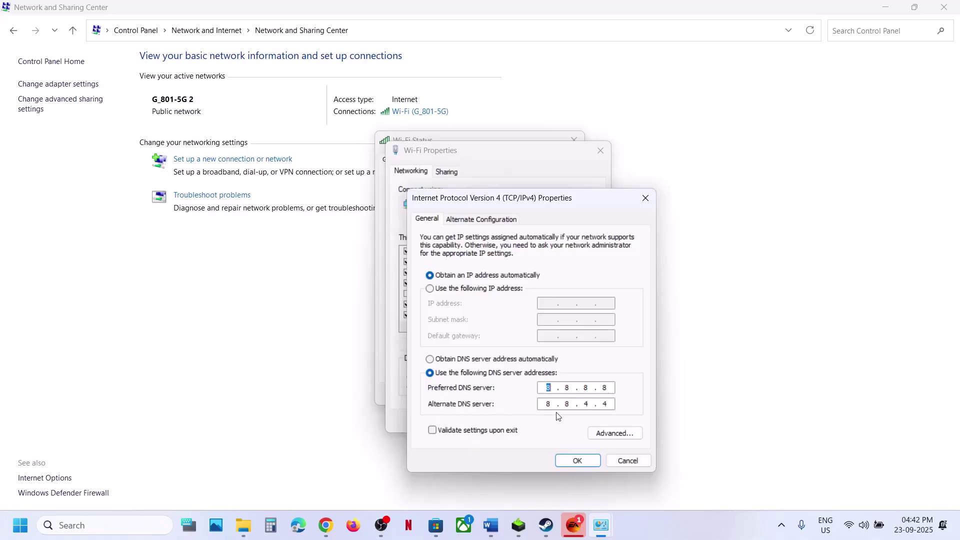
left_click(451, 433)
left_click(576, 459)
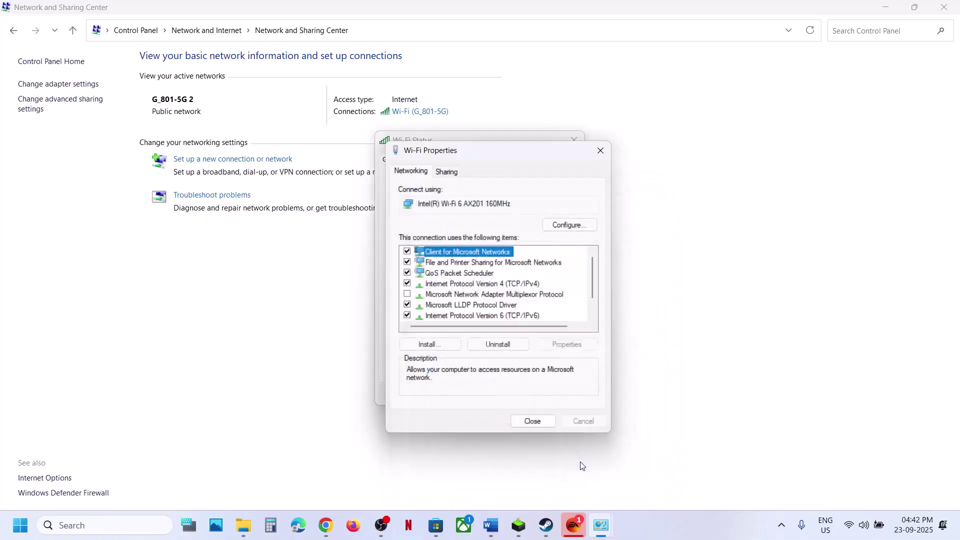
left_click(543, 421)
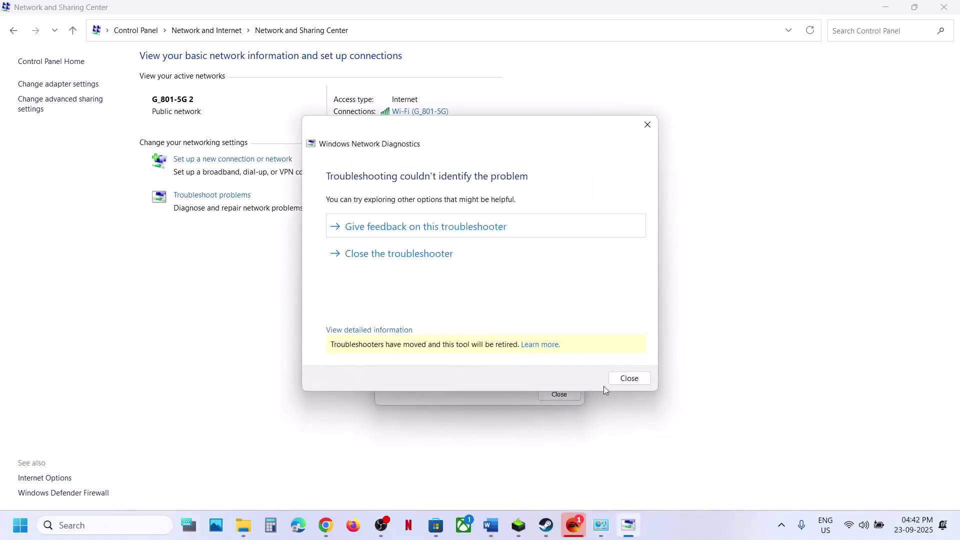
left_click(625, 379)
left_click(559, 395)
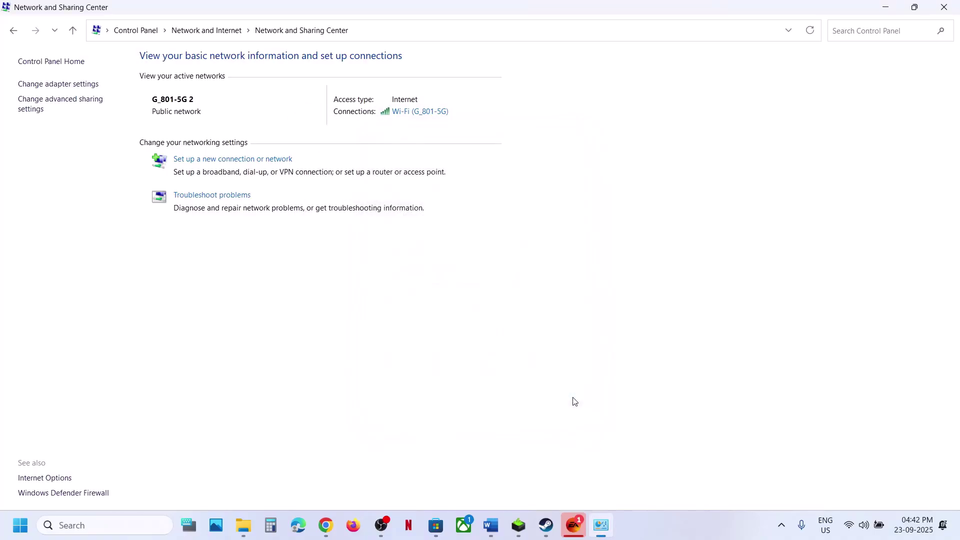
Step: Switch the Wi-Fi IPv4 DNS back to 'Obtain DNS server address automatically' and close the dialogs
left_click(415, 111)
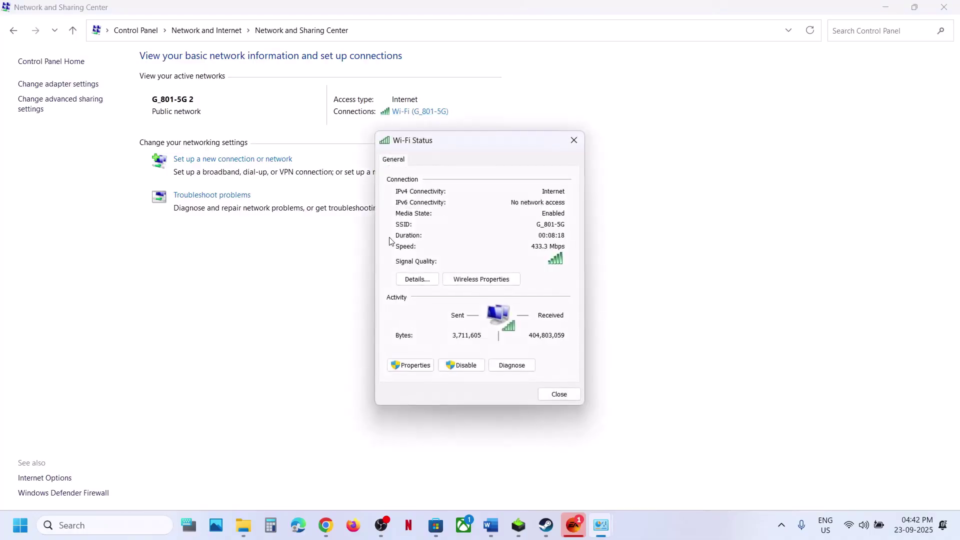
left_click(404, 364)
left_click(493, 284)
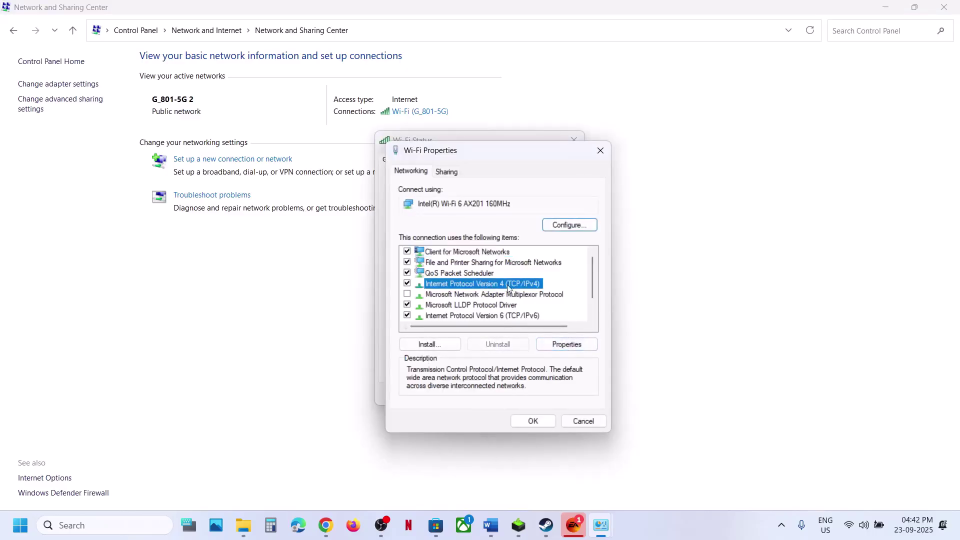
left_click(561, 345)
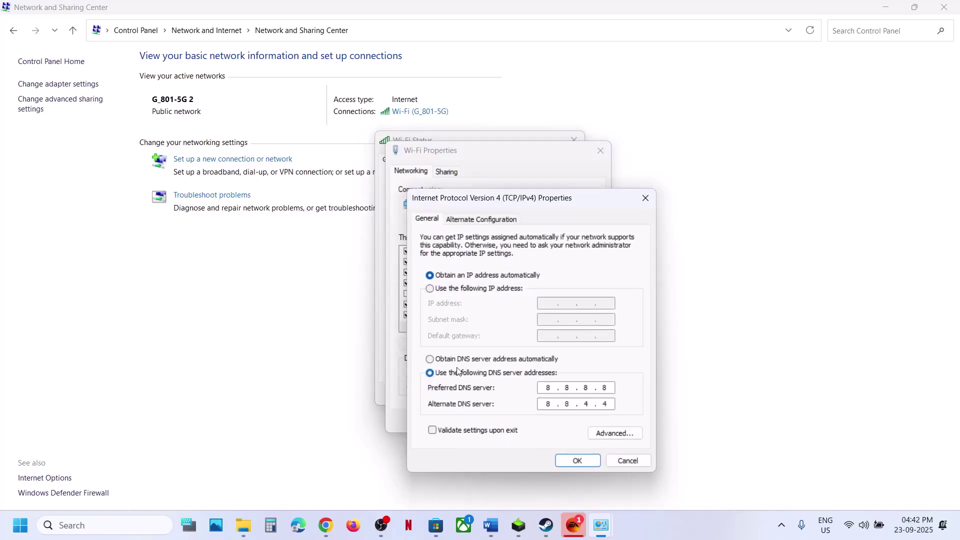
left_click(432, 360)
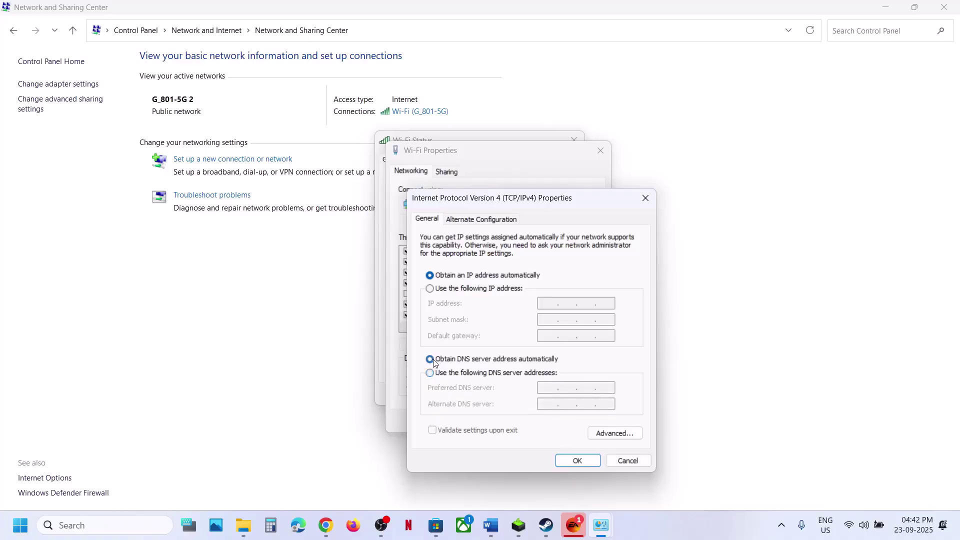
left_click(578, 460)
left_click(532, 422)
left_click(559, 395)
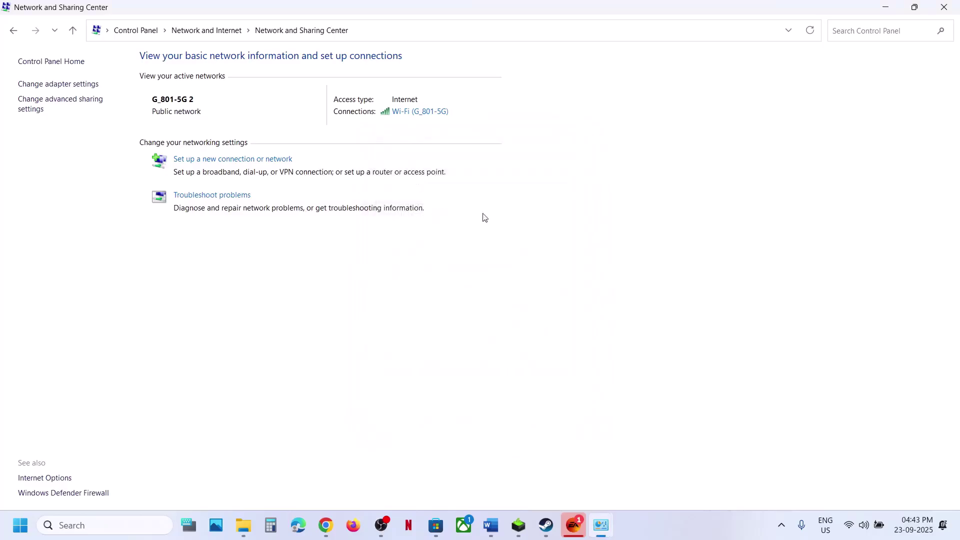
left_click(438, 112)
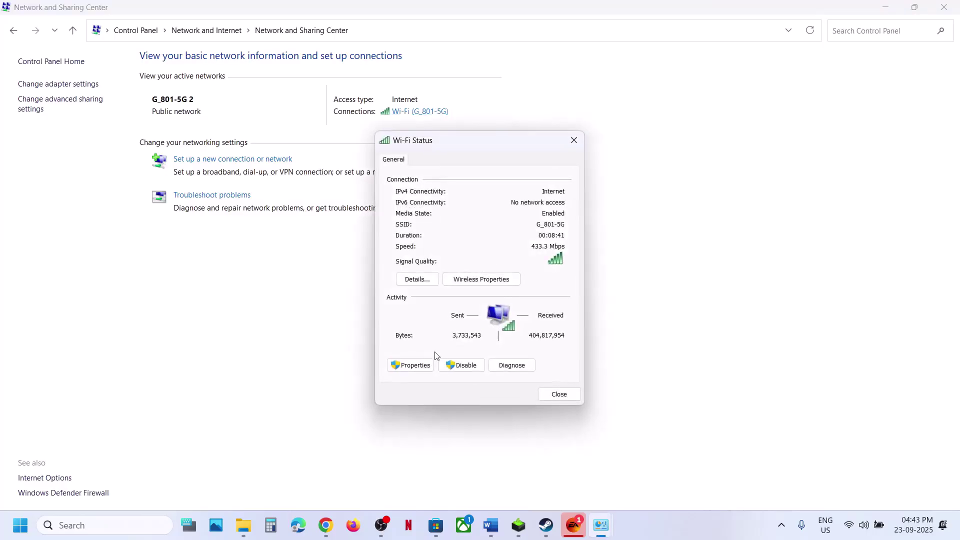
Step: Turn off Internet Protocol Version 6 (TCP/IPv6) in the Wi-Fi adapter properties
left_click(414, 365)
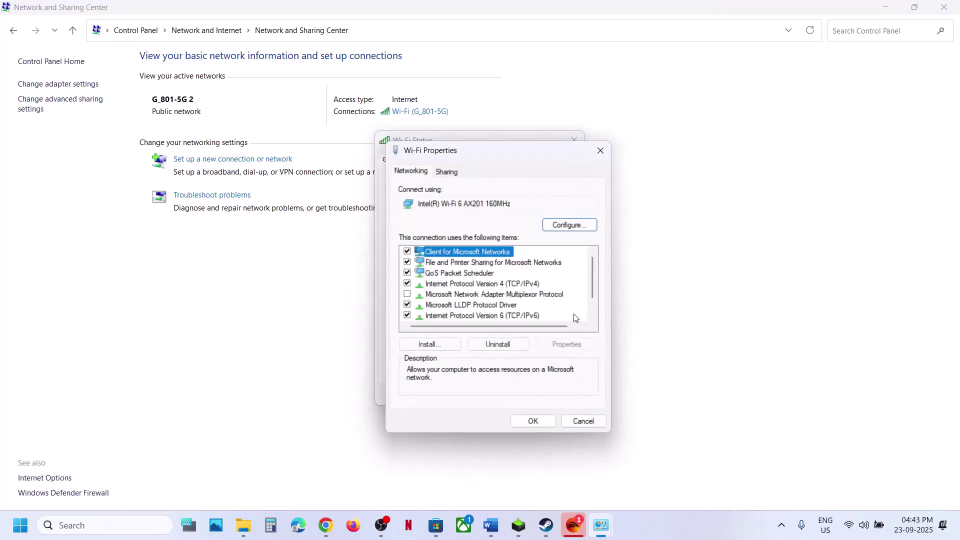
left_click_drag(590, 283, 593, 296)
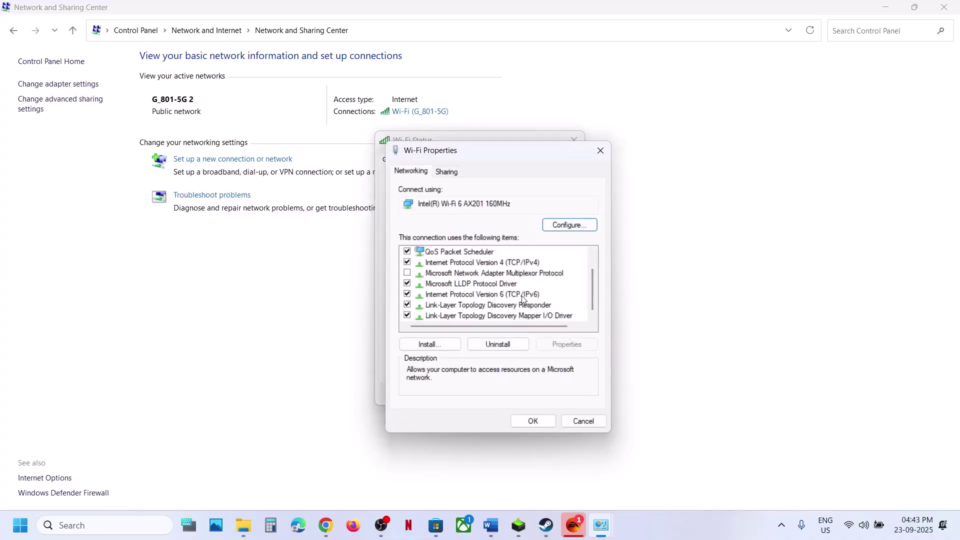
left_click(407, 295)
left_click(536, 420)
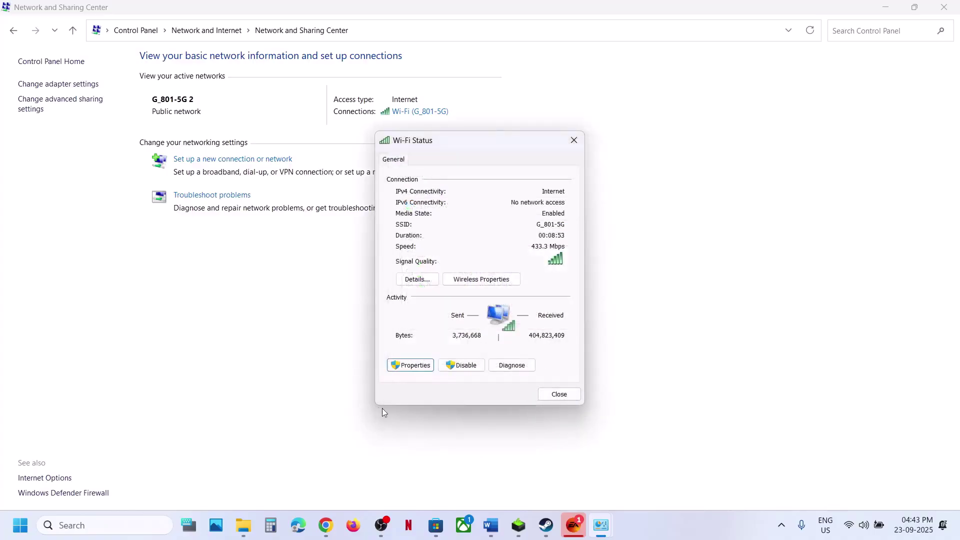
Step: Turn TCP/IPv6 back on for the Wi-Fi adapter, close the status window, and return to the notes
left_click(410, 365)
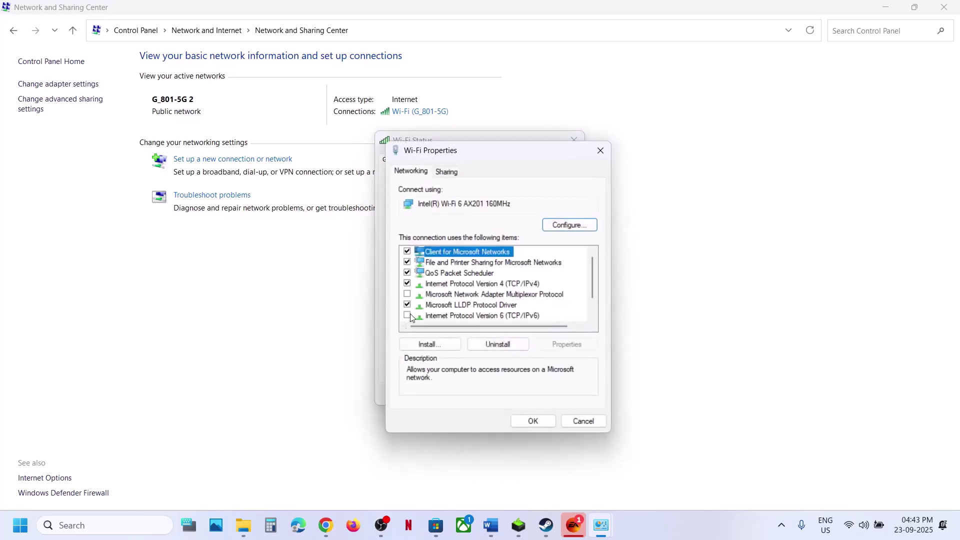
left_click(410, 313)
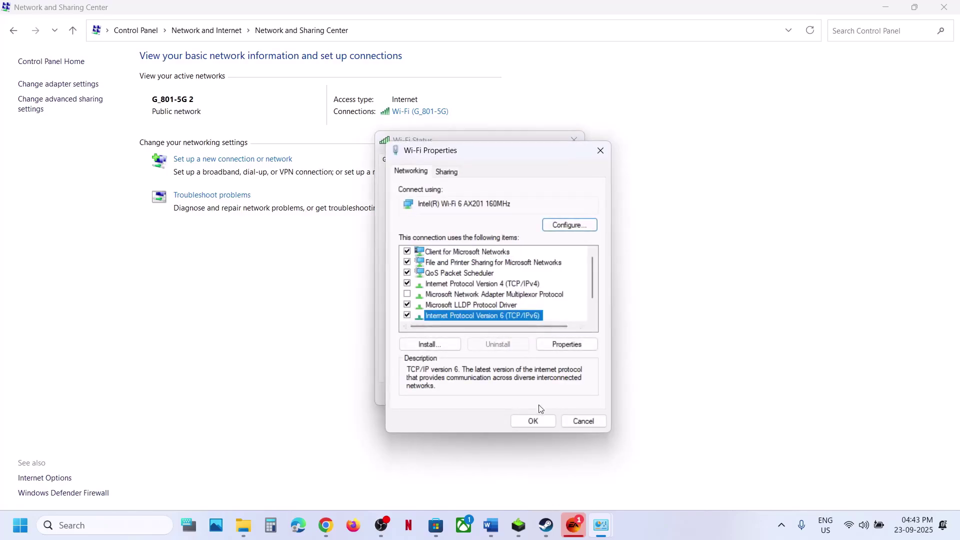
left_click(534, 422)
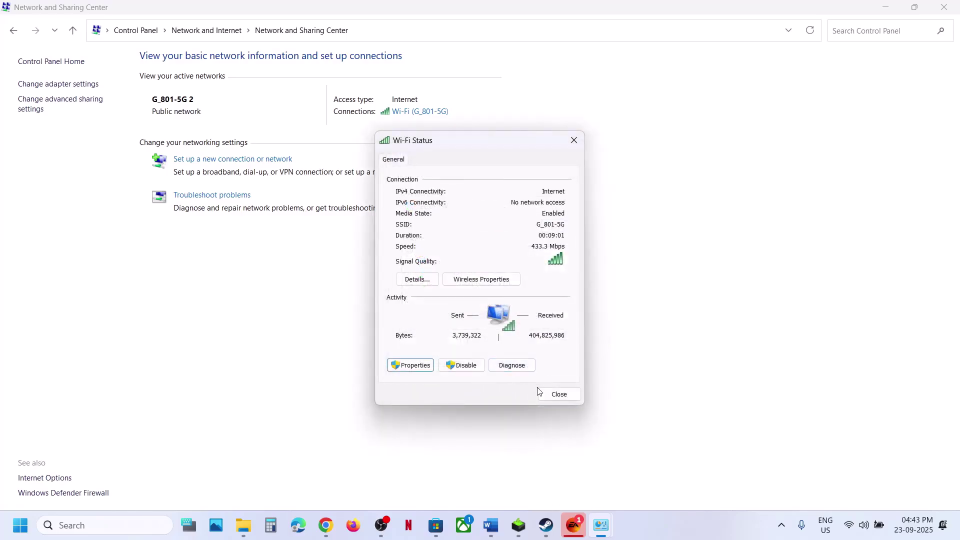
left_click(553, 395)
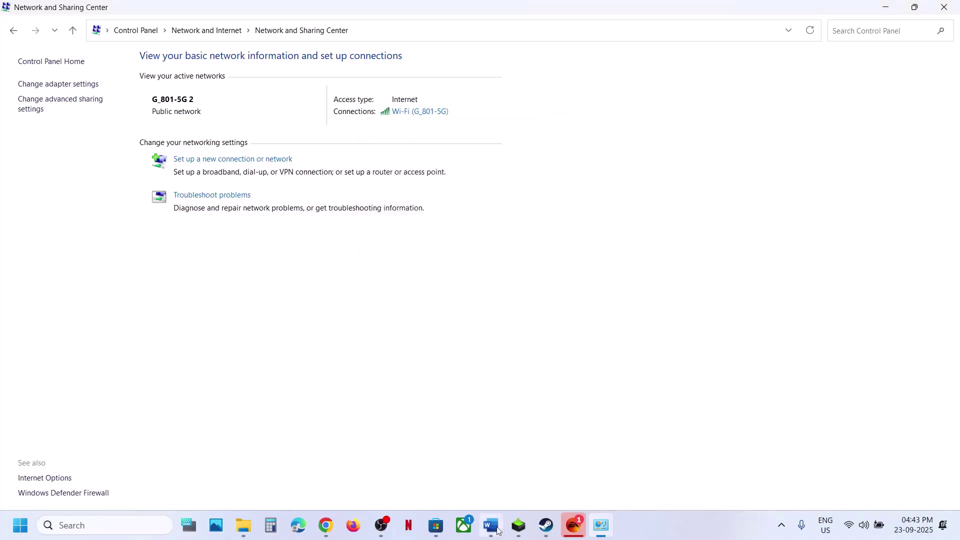
key("alt+Tab")
Step: Highlight Step 13's WIFI password reminder, check the current Wi-Fi connection, then bring up Windows Settings
scroll(332, 242, "down", 3)
scroll(215, 371, "up", 1)
left_click_drag(168, 392, 815, 415)
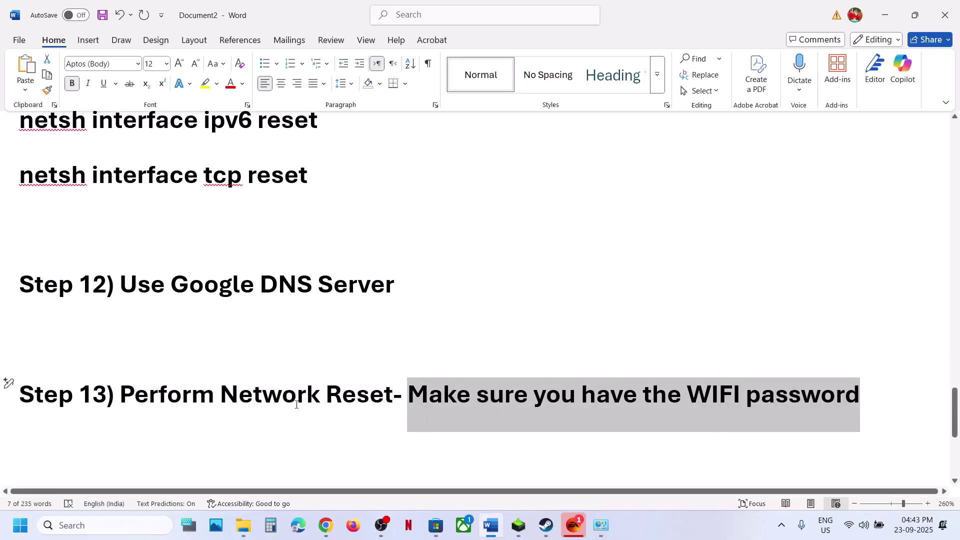
left_click(856, 525)
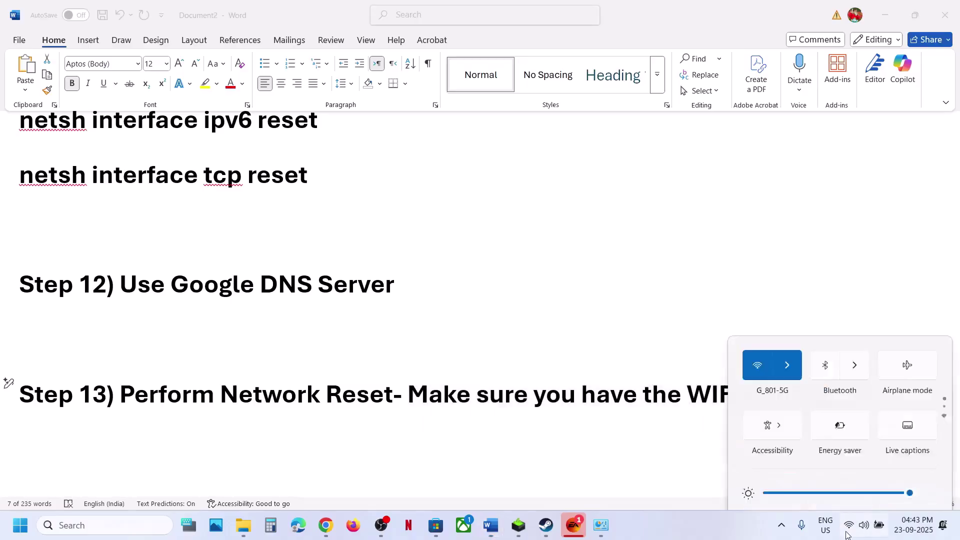
left_click(510, 429)
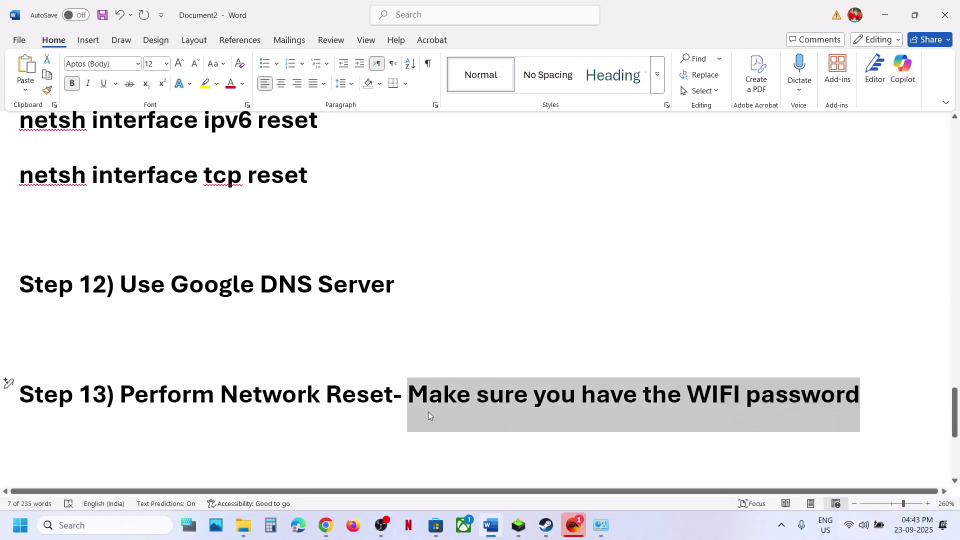
key("super+i")
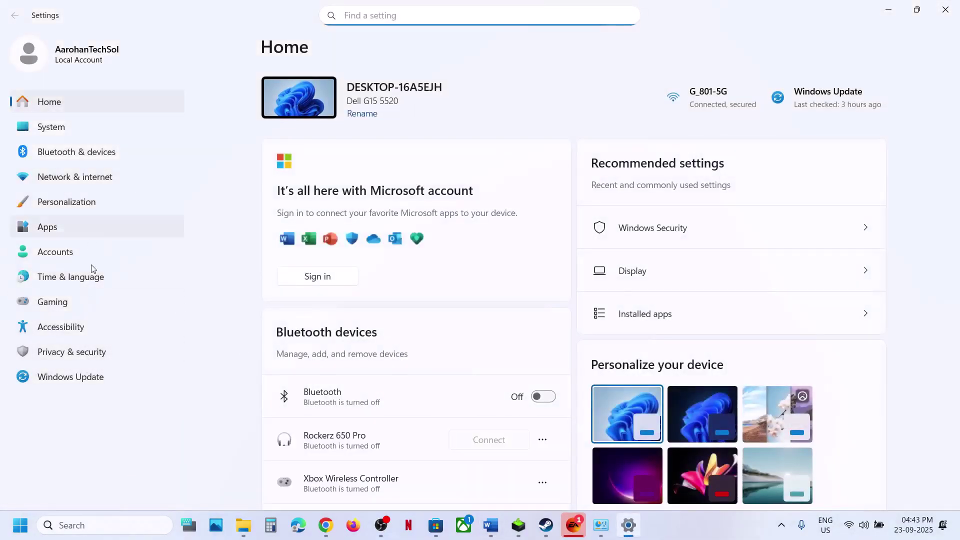
Step: Reach Network reset under Advanced network settings, decline its confirmation with No, and close Settings
left_click(73, 173)
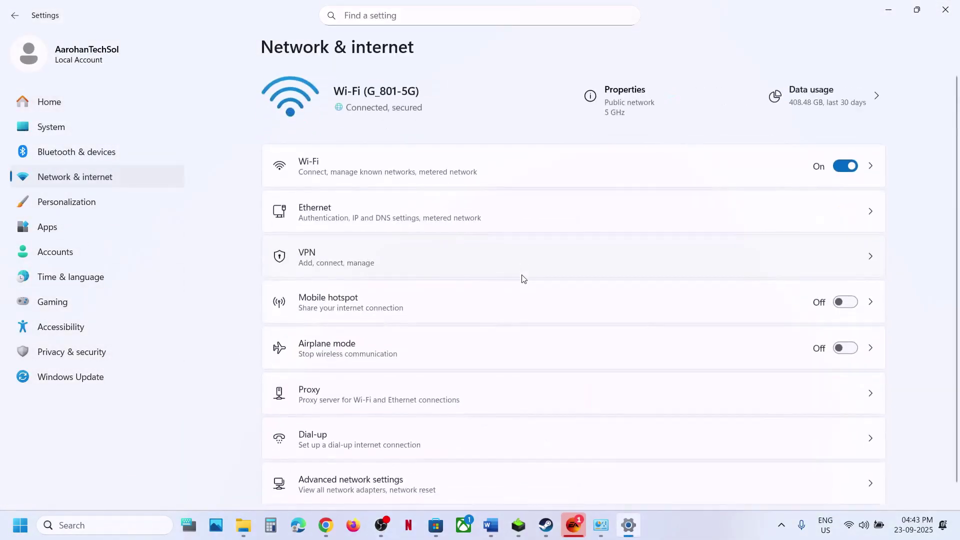
scroll(521, 277, "down", 1)
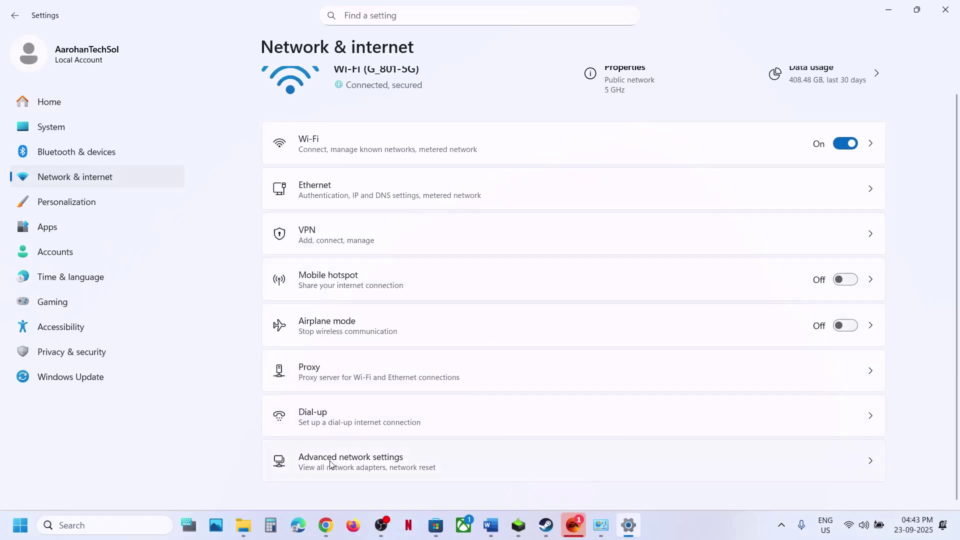
left_click(330, 462)
scroll(388, 395, "down", 3)
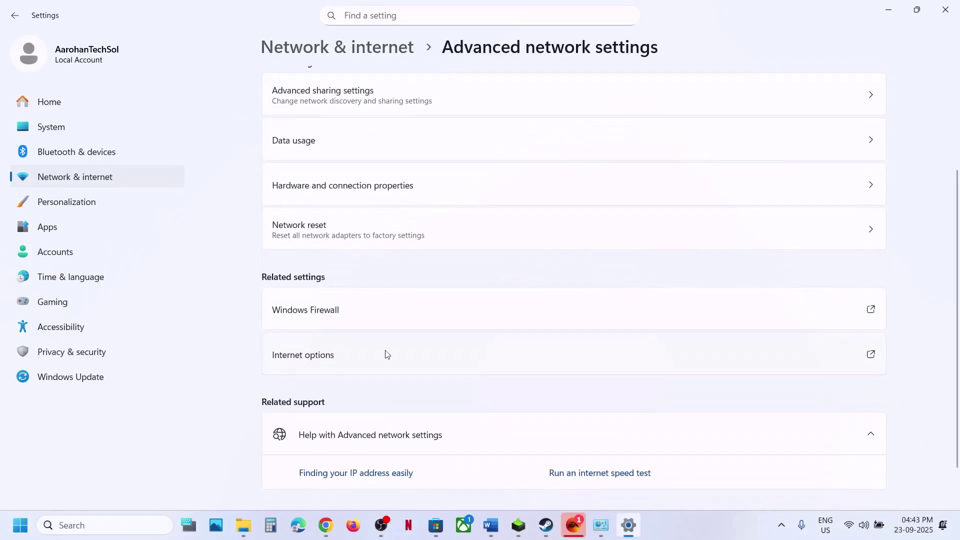
left_click(312, 232)
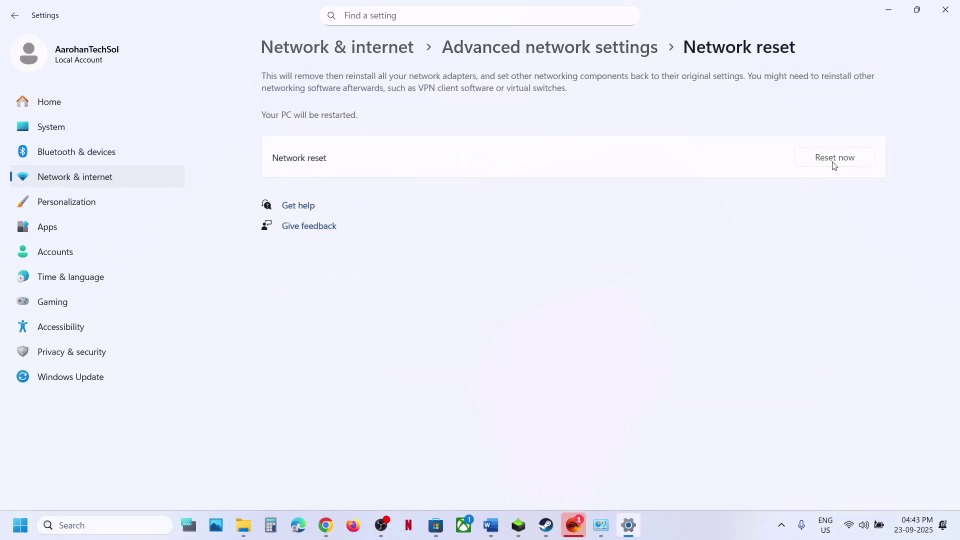
left_click(834, 159)
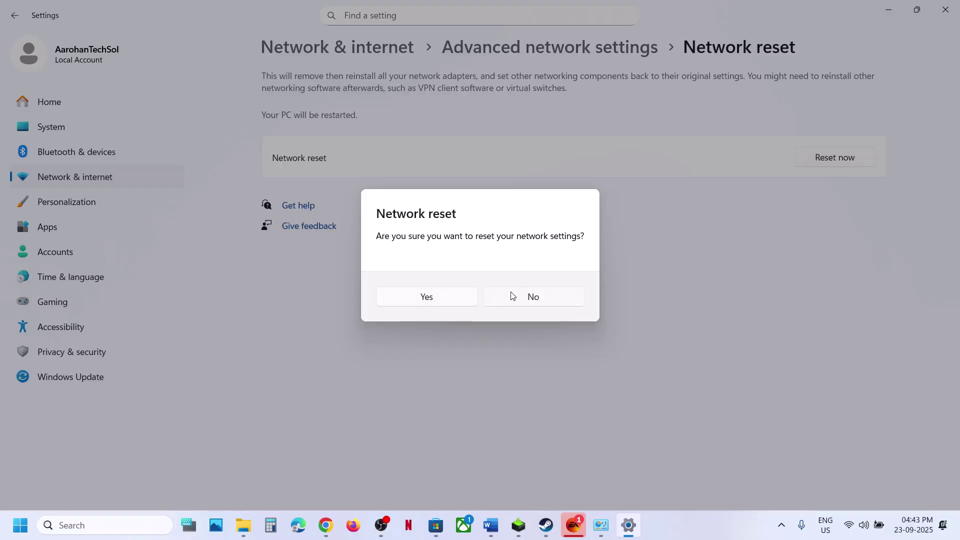
left_click(514, 297)
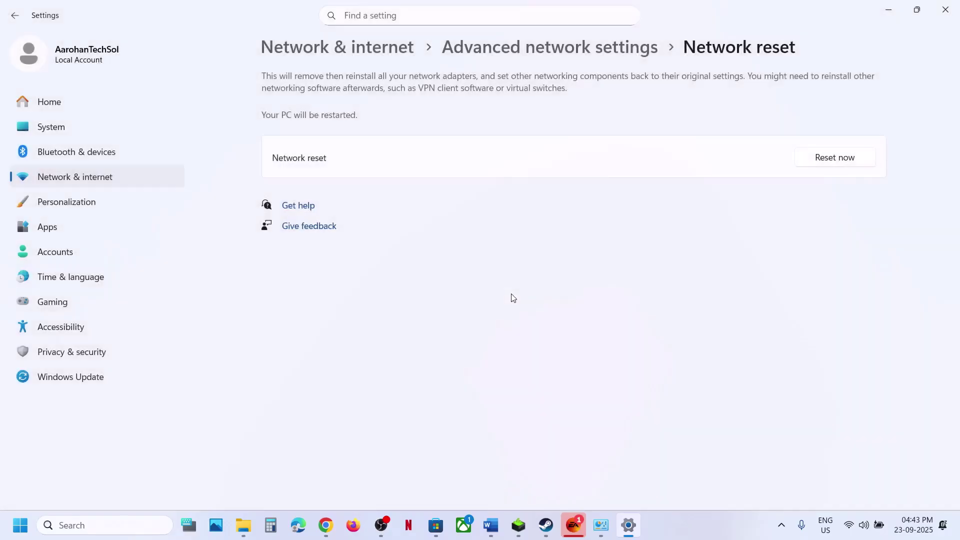
left_click(945, 10)
scroll(365, 266, "down", 3)
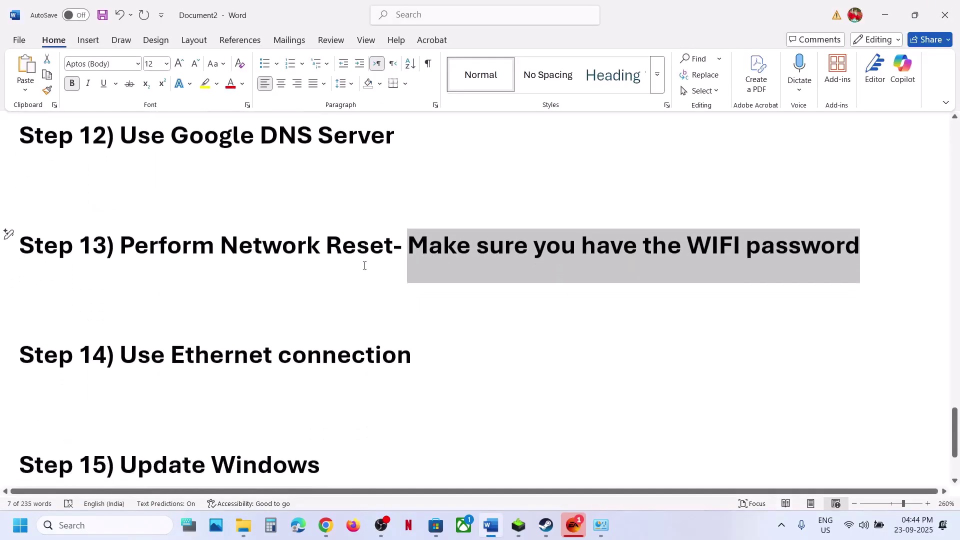
Step: Highlight the 'Use Ethernet connection' and 'Update Windows' steps, then bring up Windows Settings
left_click_drag(144, 349, 433, 351)
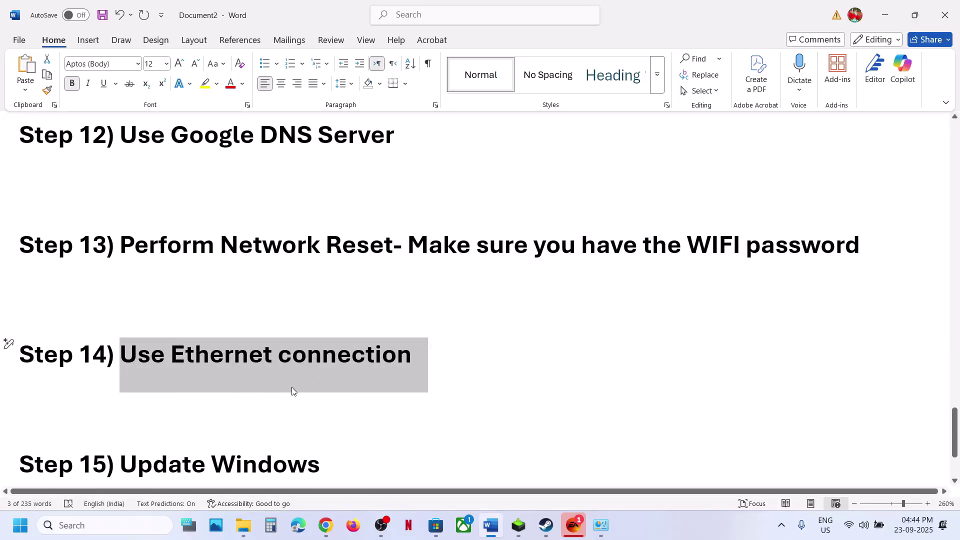
scroll(292, 388, "down", 2)
scroll(292, 387, "up", 1)
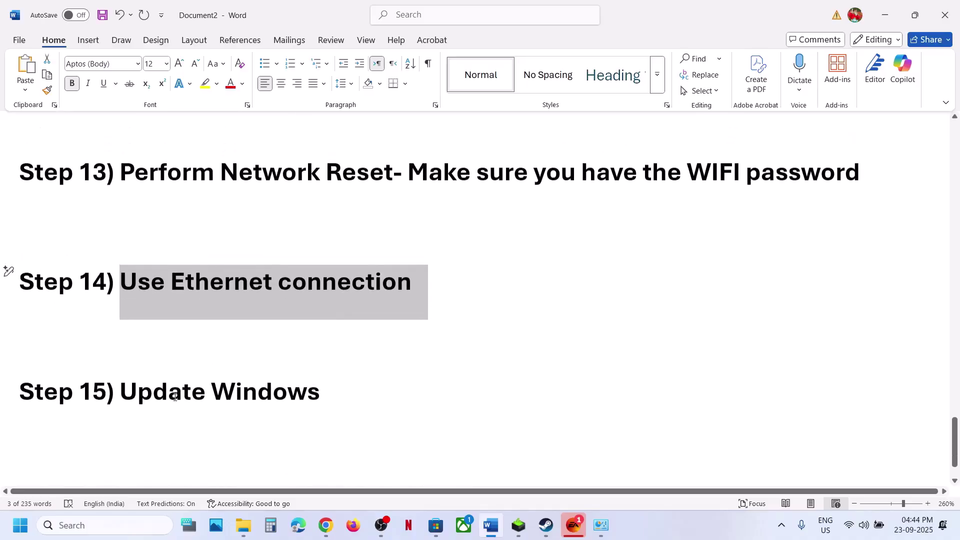
left_click_drag(140, 386, 339, 404)
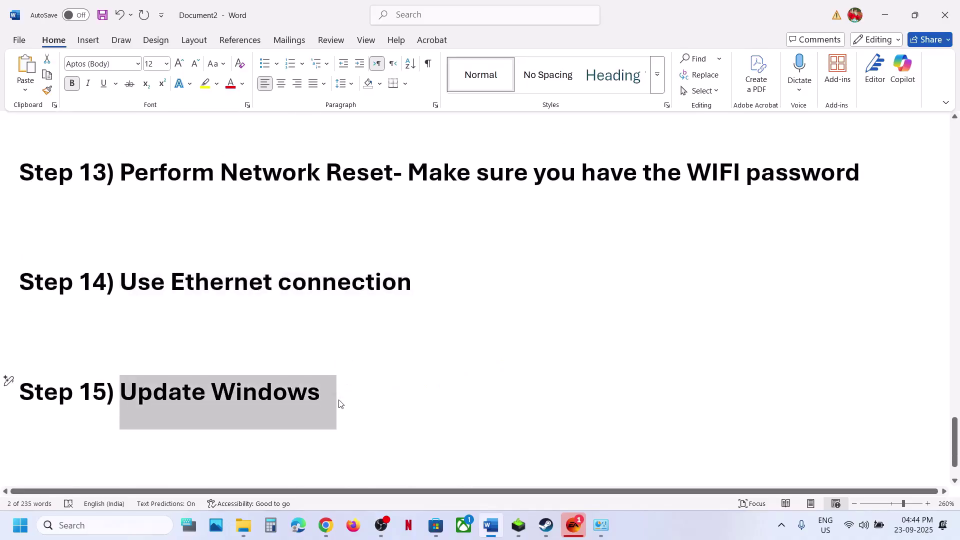
key("super+i")
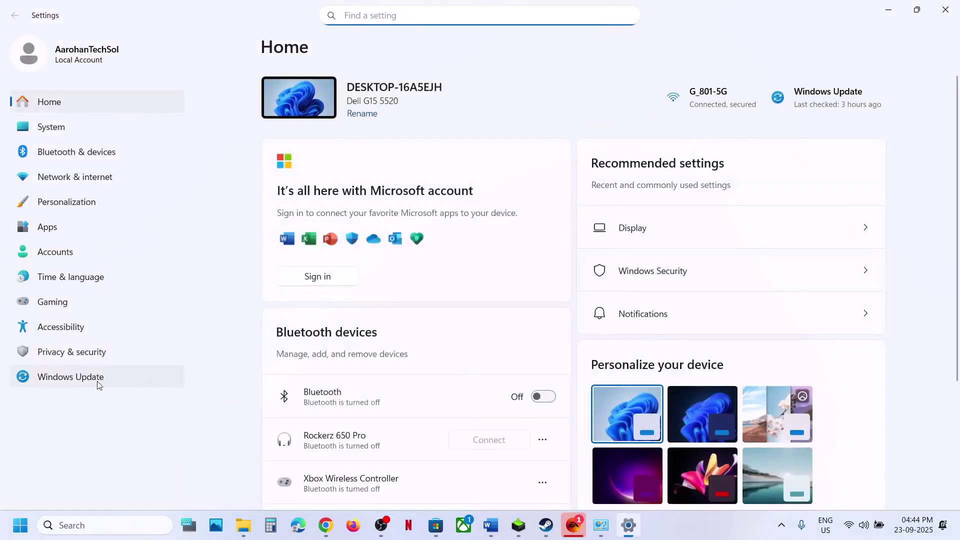
Step: Start a Windows Update check for updates and view the Start menu power options
left_click(97, 381)
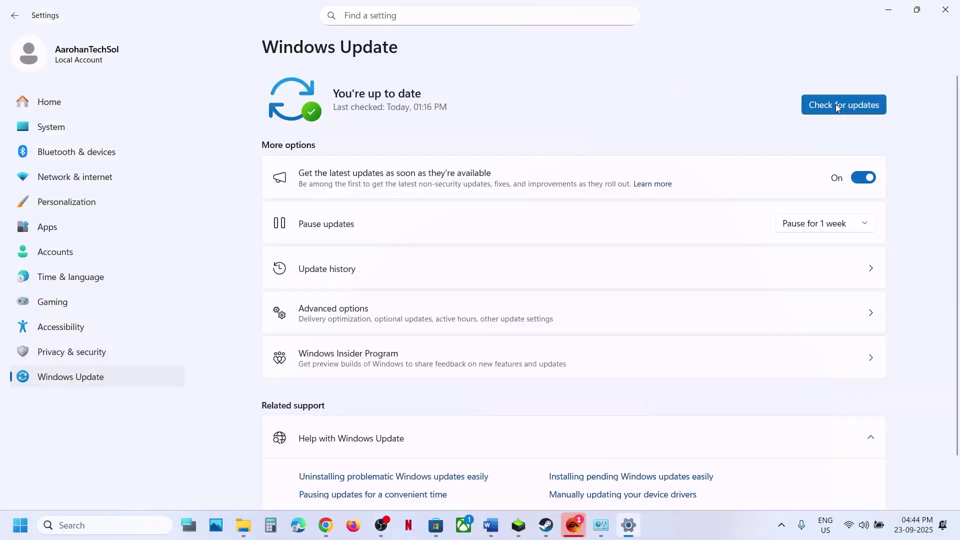
left_click(835, 104)
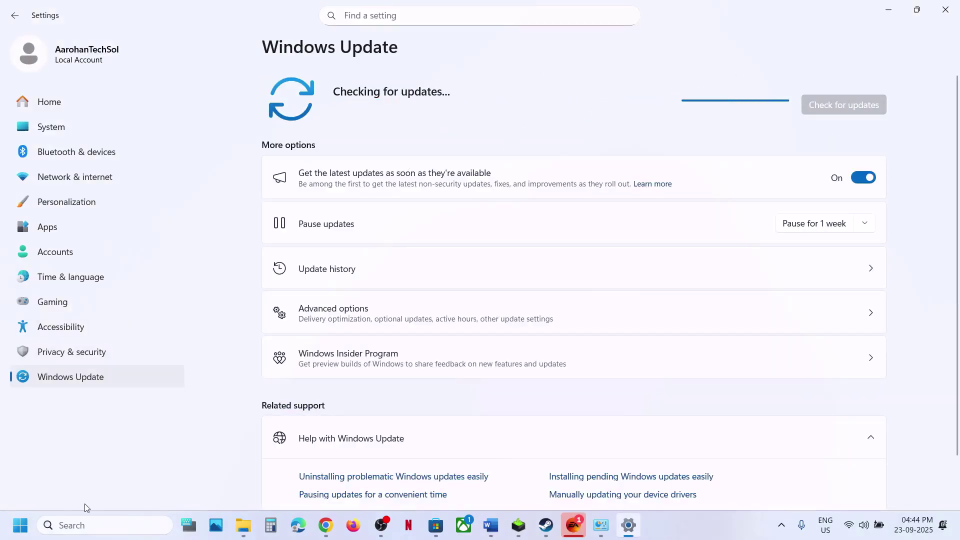
key("super")
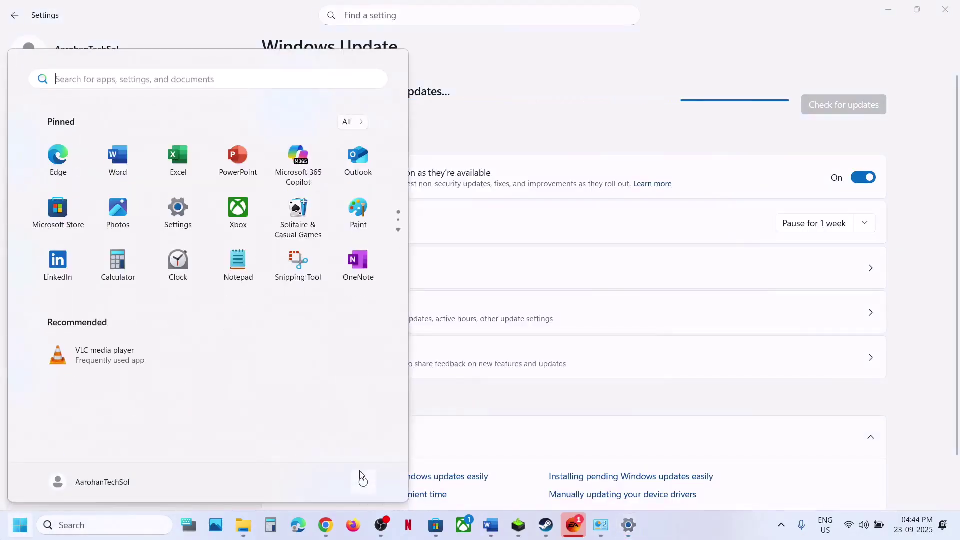
left_click(363, 482)
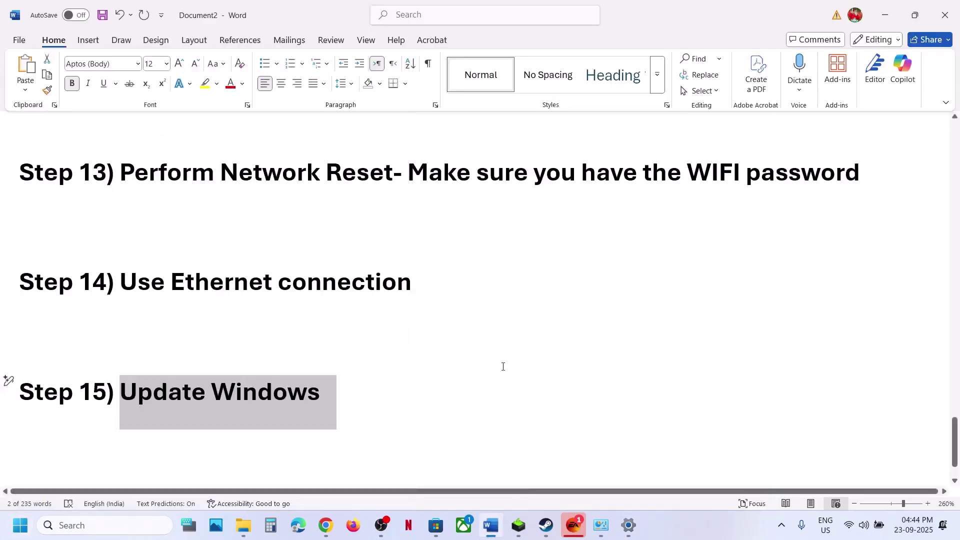
Step: Highlight the 'Verify or Repair the game files' step and move over to Steam
scroll(514, 377, "down", 1)
left_click_drag(164, 432, 476, 435)
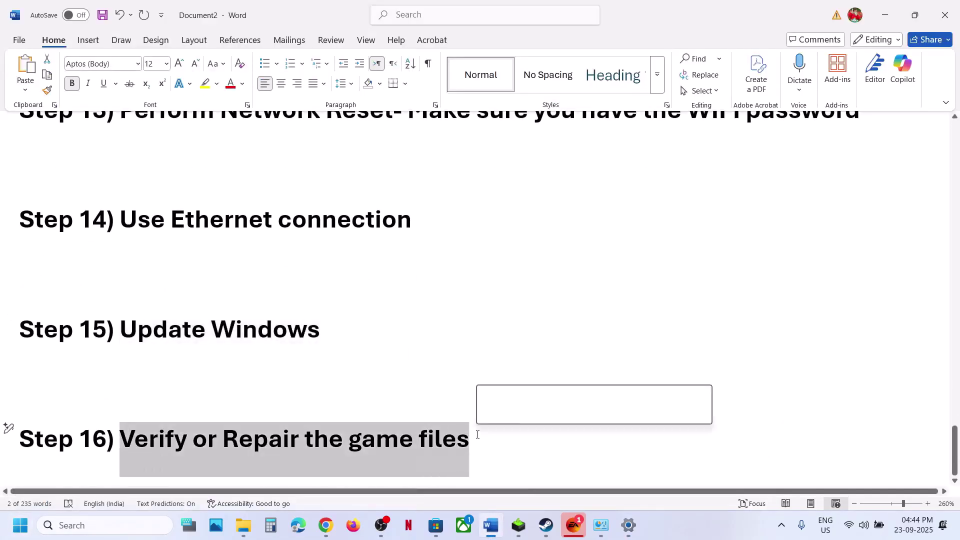
left_click(545, 526)
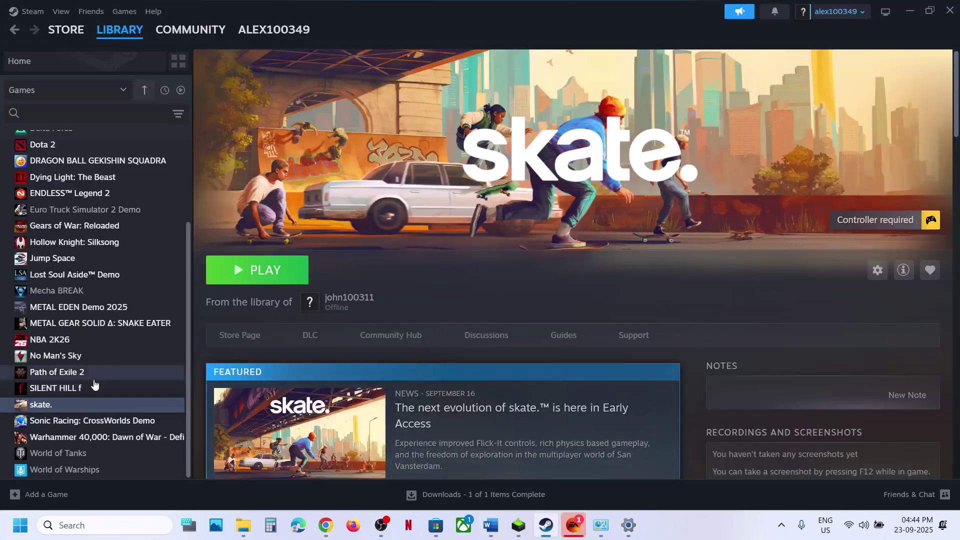
Step: View skate.'s Installed Files properties in Steam (8.18 GB on Local Drive C:) and close them
right_click(64, 405)
left_click(101, 392)
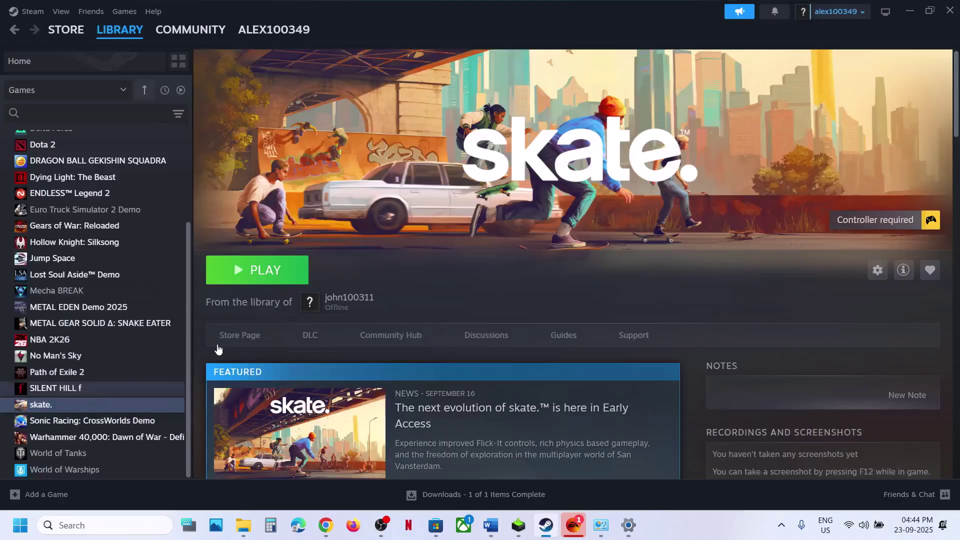
left_click(276, 173)
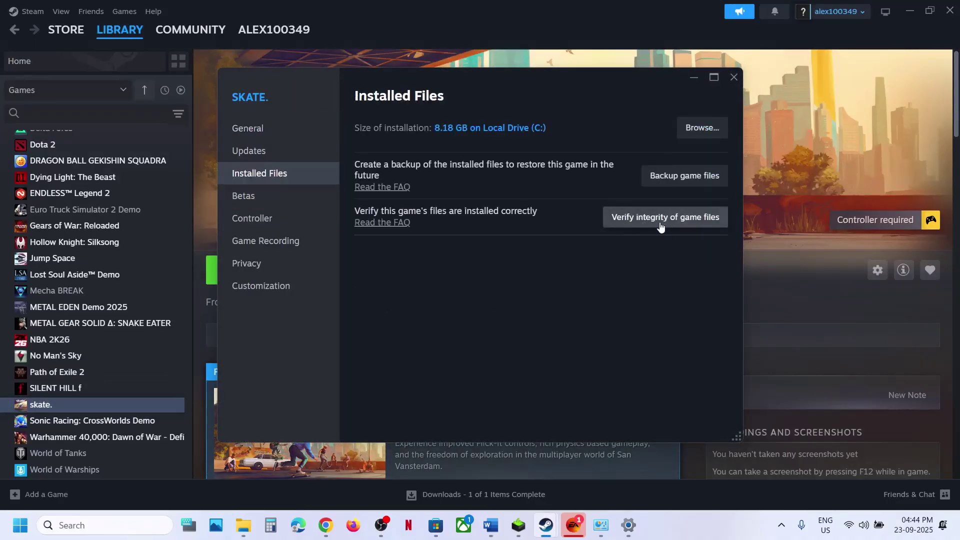
left_click(733, 78)
Step: In the EA app, bring up skate.'s MANAGE options and dismiss them
left_click(574, 525)
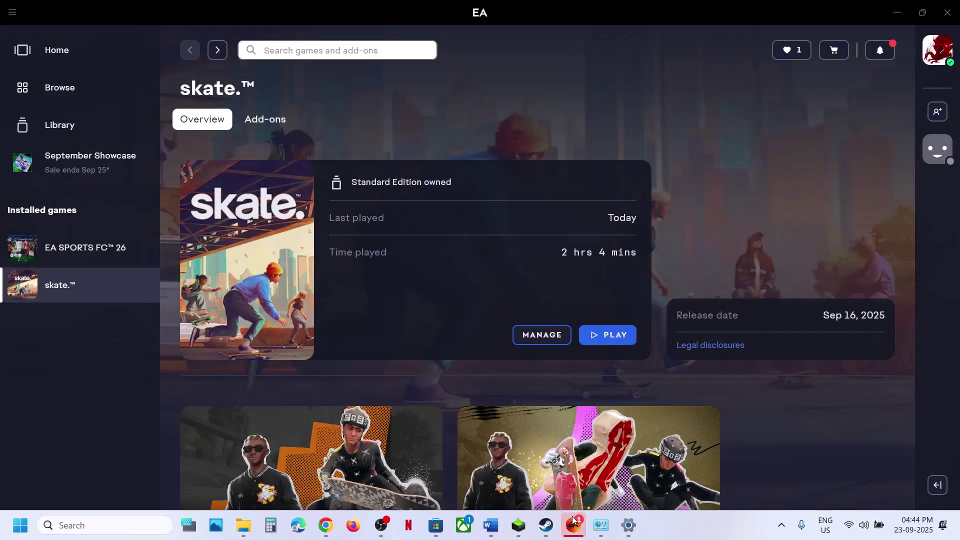
left_click(557, 341)
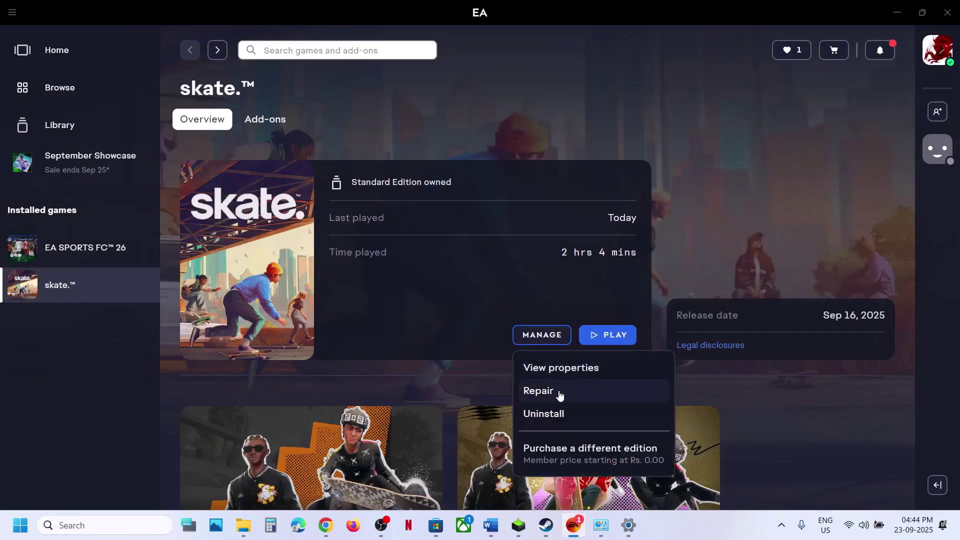
left_click(690, 268)
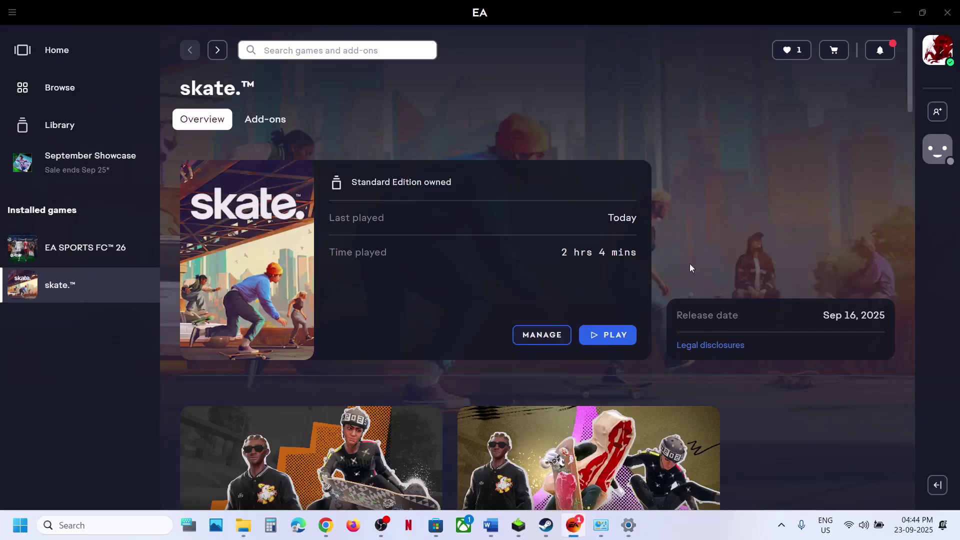